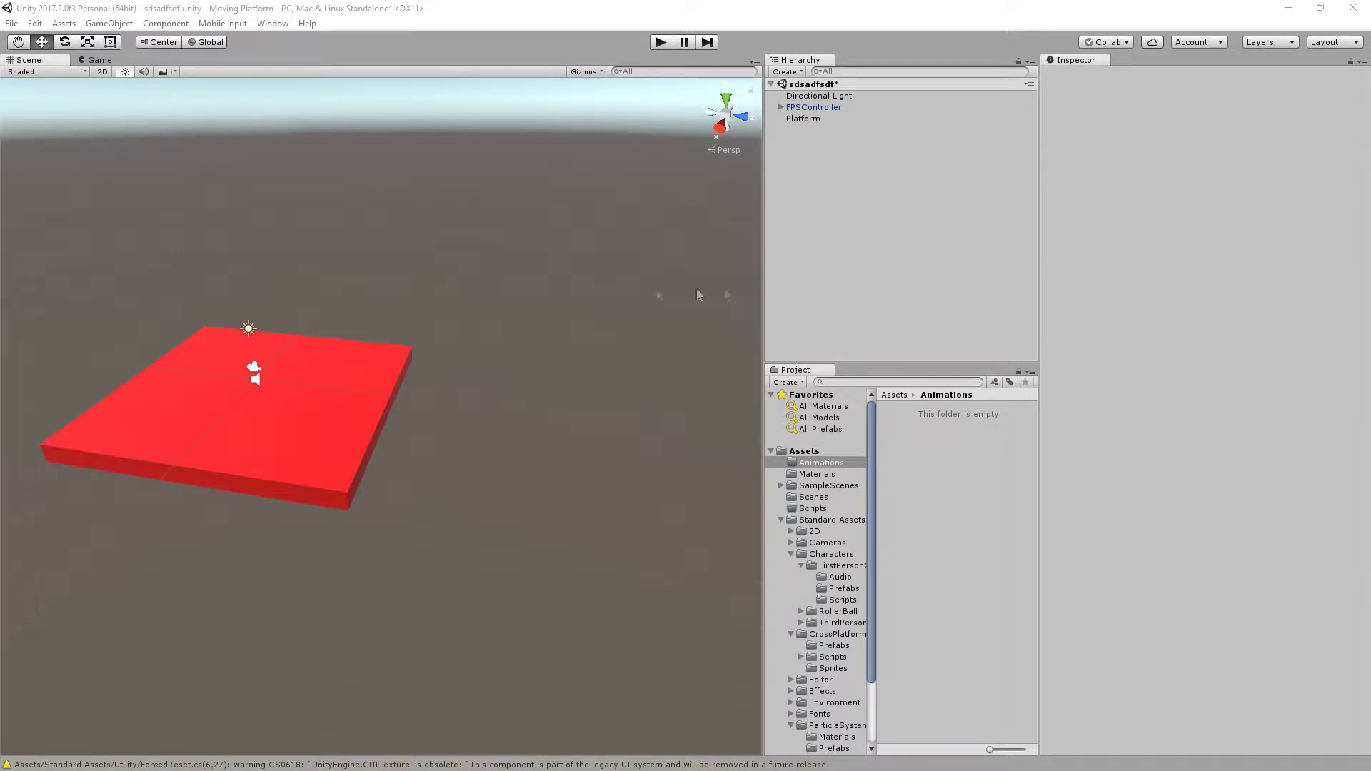
Step: Inspect the components of the Platform object and the FPSController
left_click(823, 107)
left_click(808, 119)
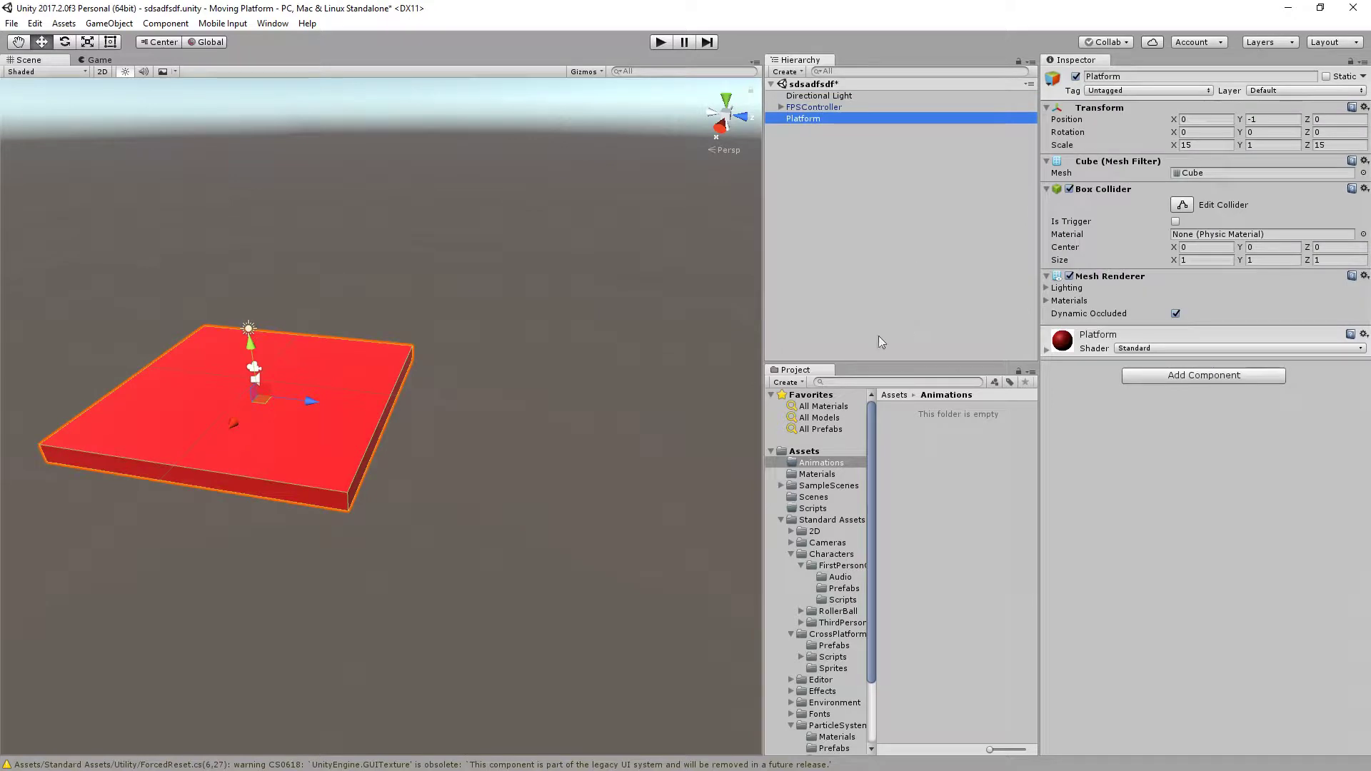
left_click(824, 107)
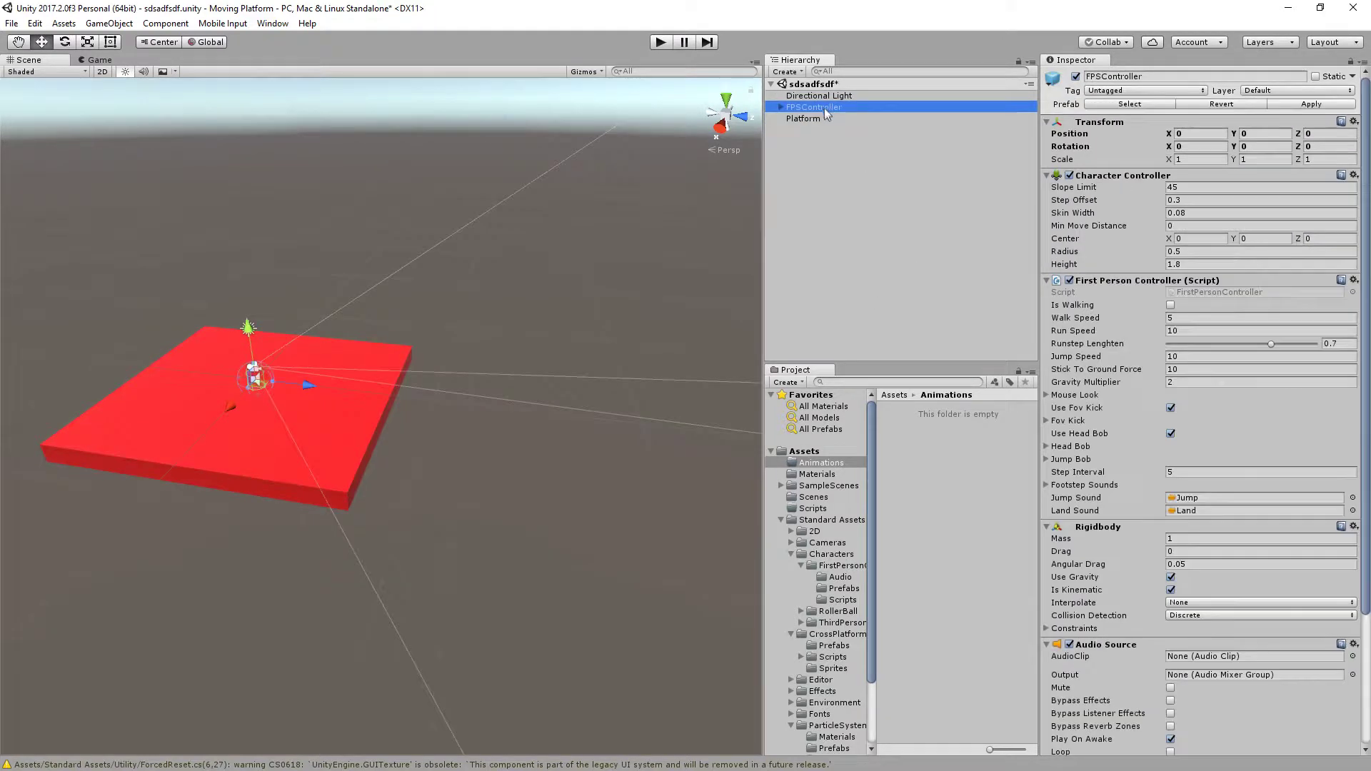
Step: Browse the project assets to the Prefabs folder under Standard Assets, Characters, FirstPersonCharacter to view the FPSController prefab
left_click(781, 519)
left_click(781, 519)
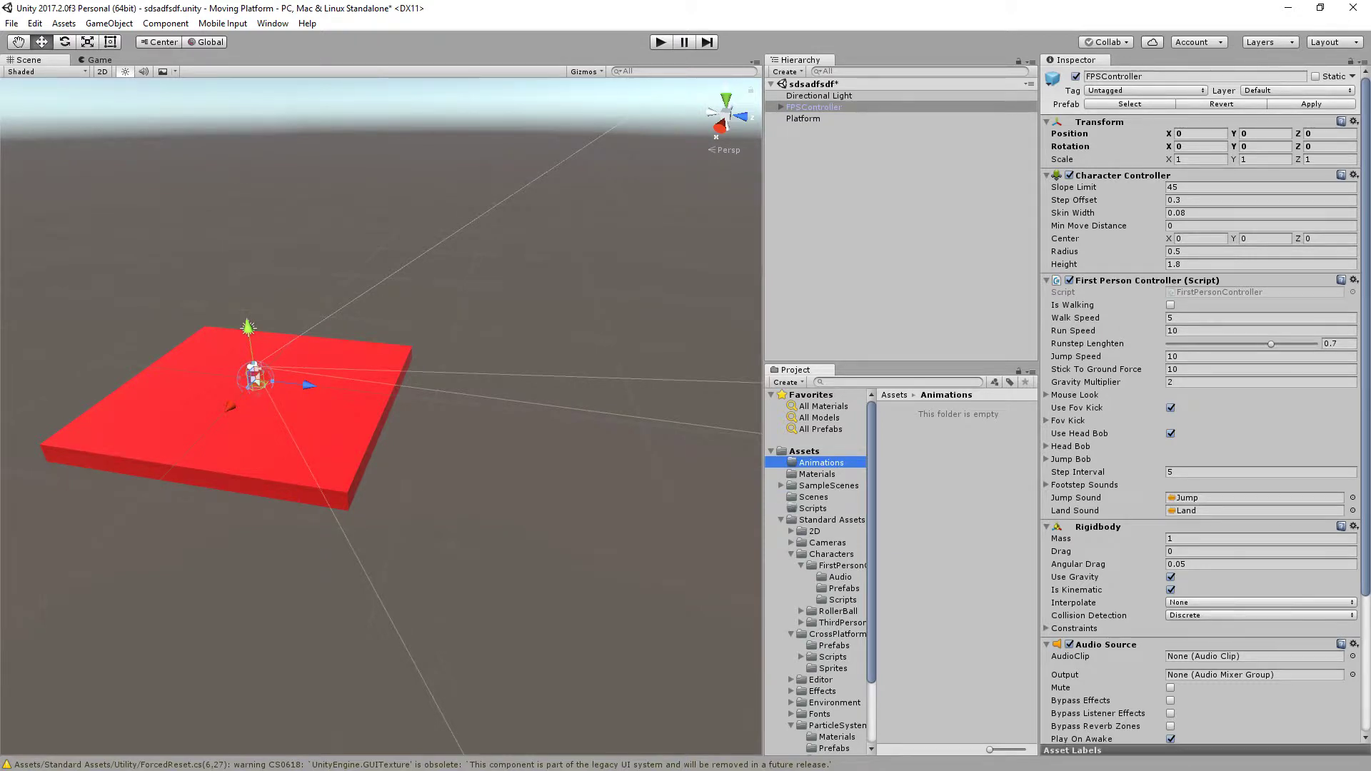
left_click(877, 480)
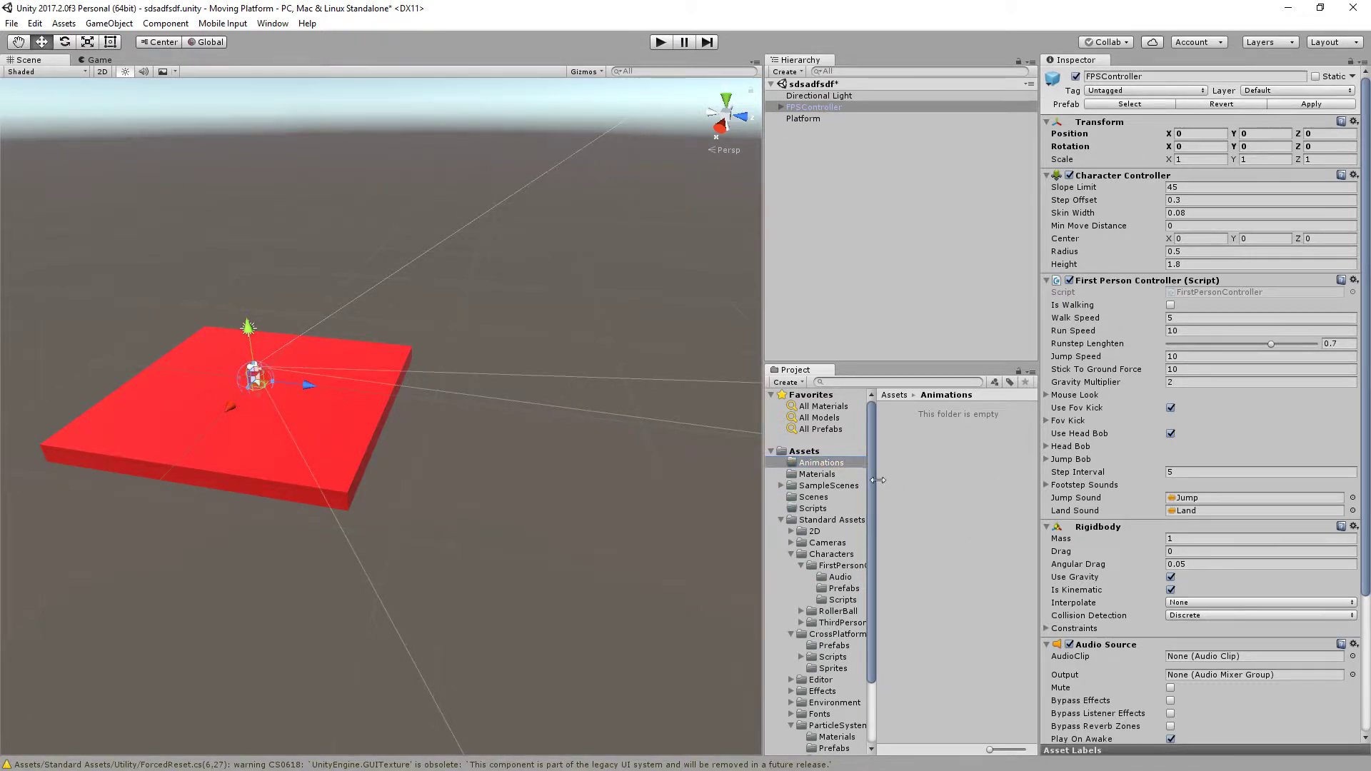
left_click_drag(878, 480, 943, 479)
left_click(821, 519)
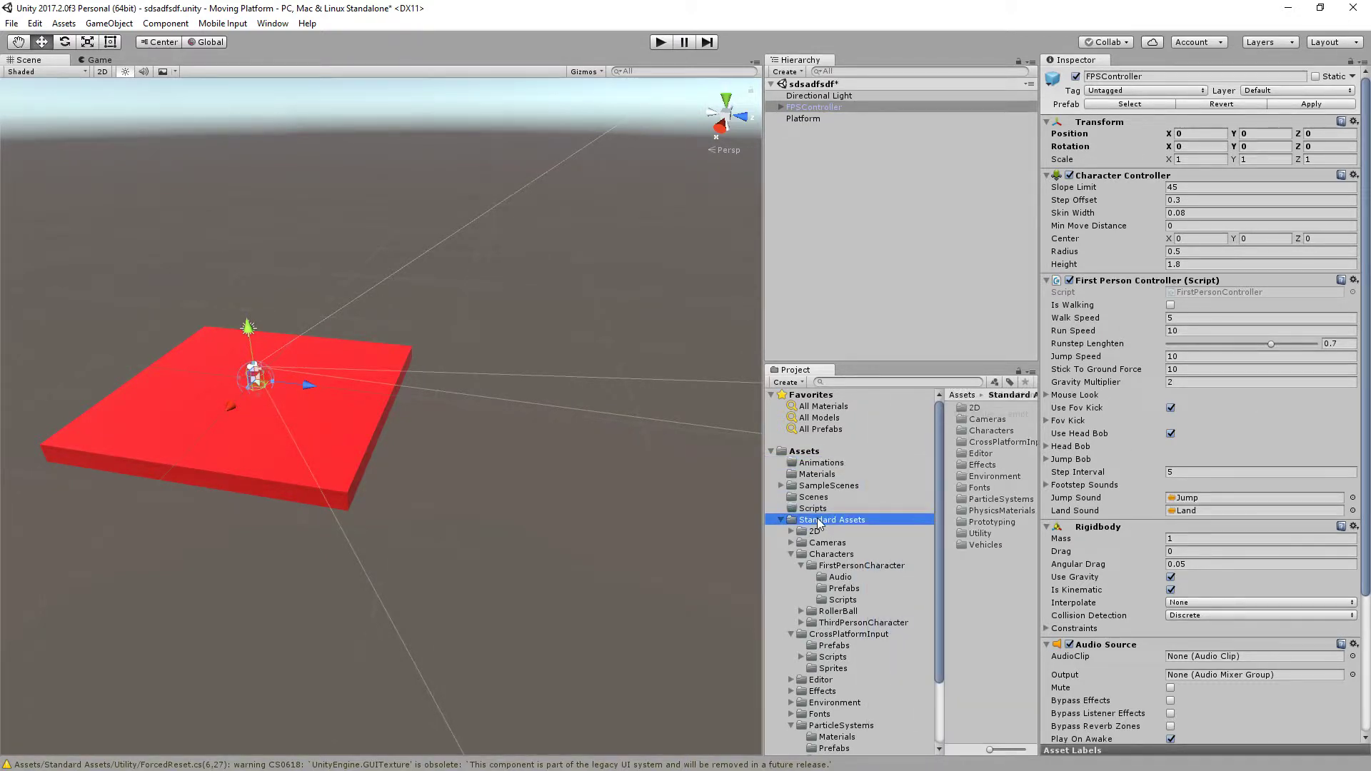
left_click(831, 556)
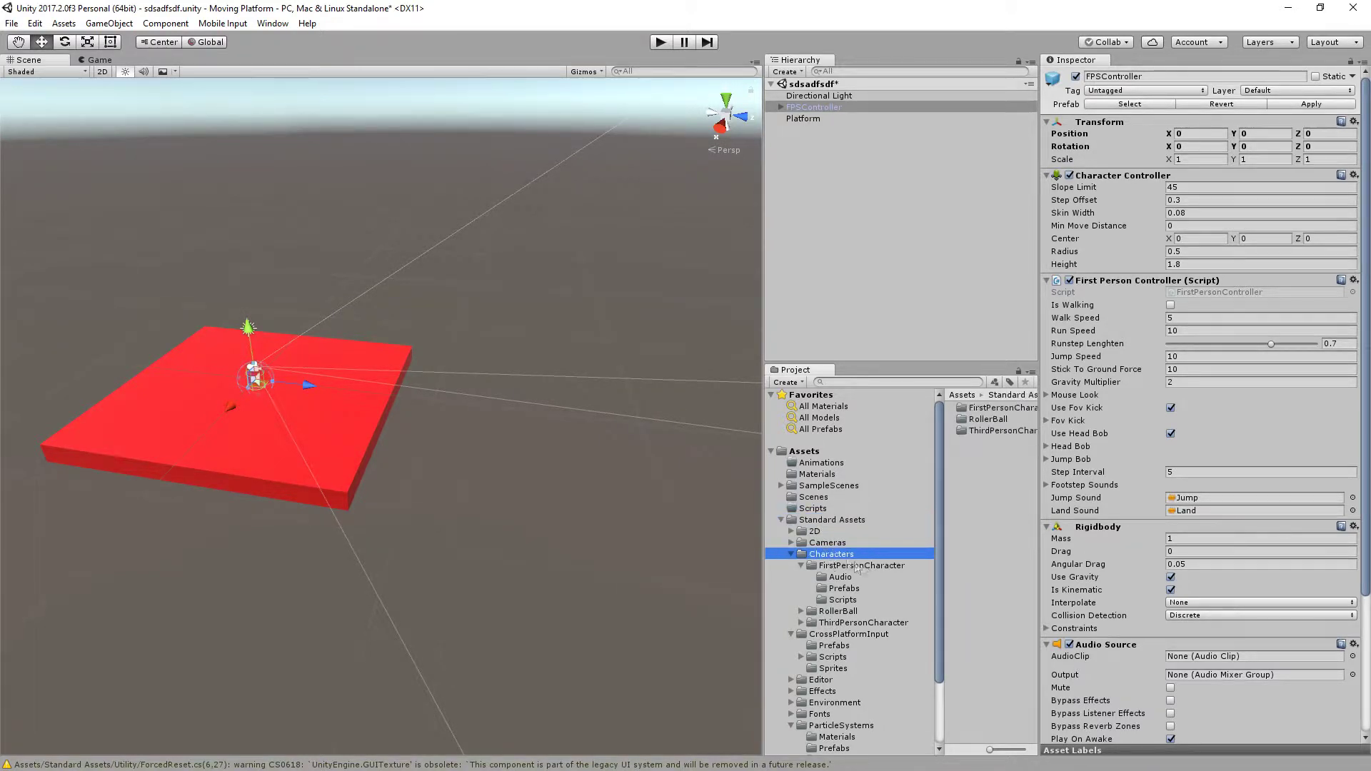
left_click(856, 565)
left_click(844, 588)
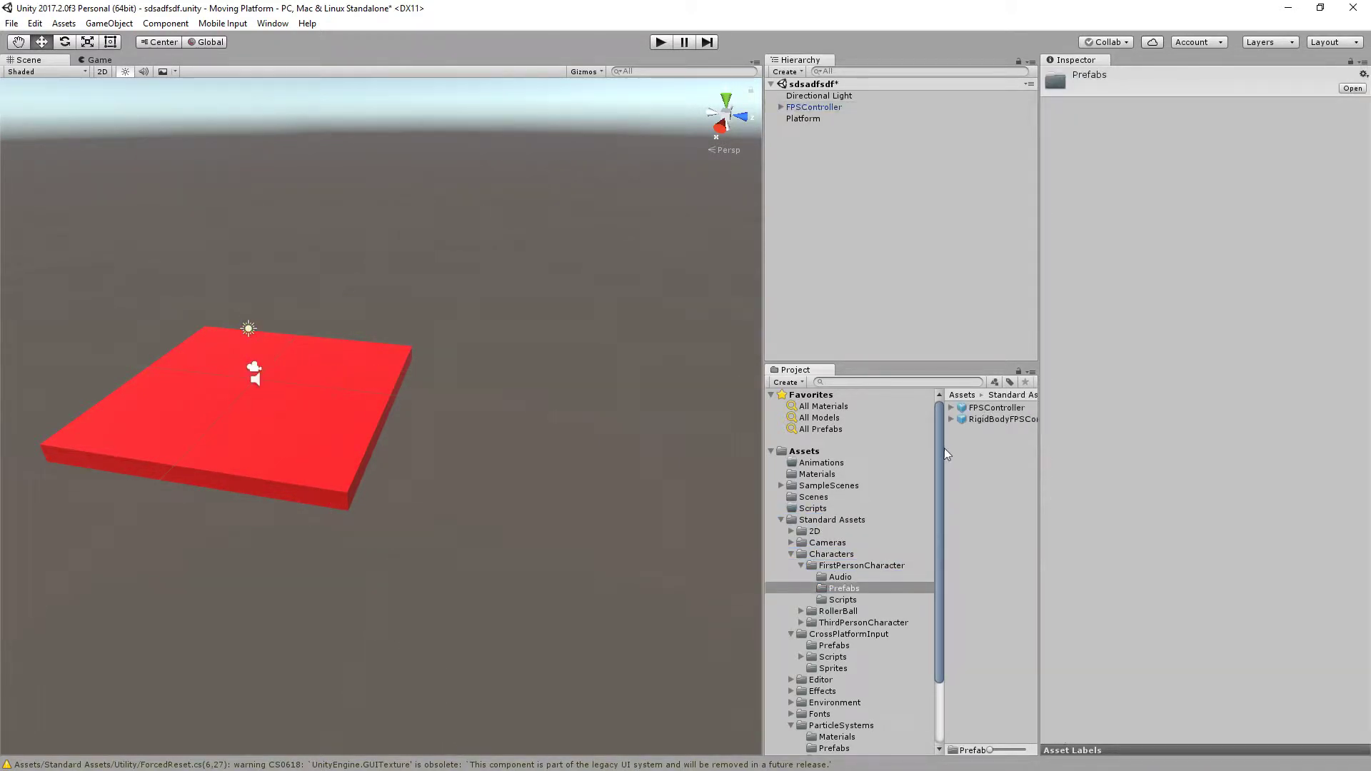
left_click_drag(943, 447, 885, 447)
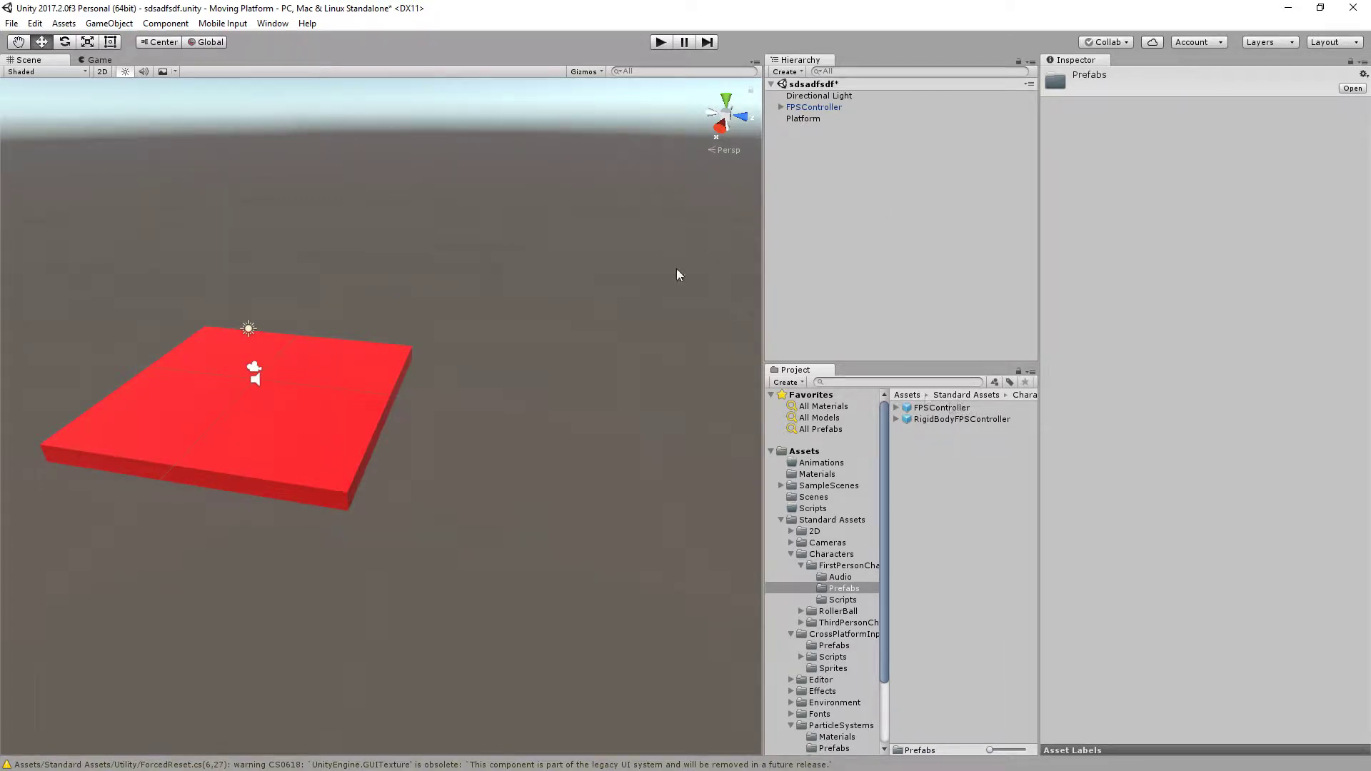
Step: Open the Animation window and dock it beneath the Scene view
left_click_drag(837, 127, 832, 130)
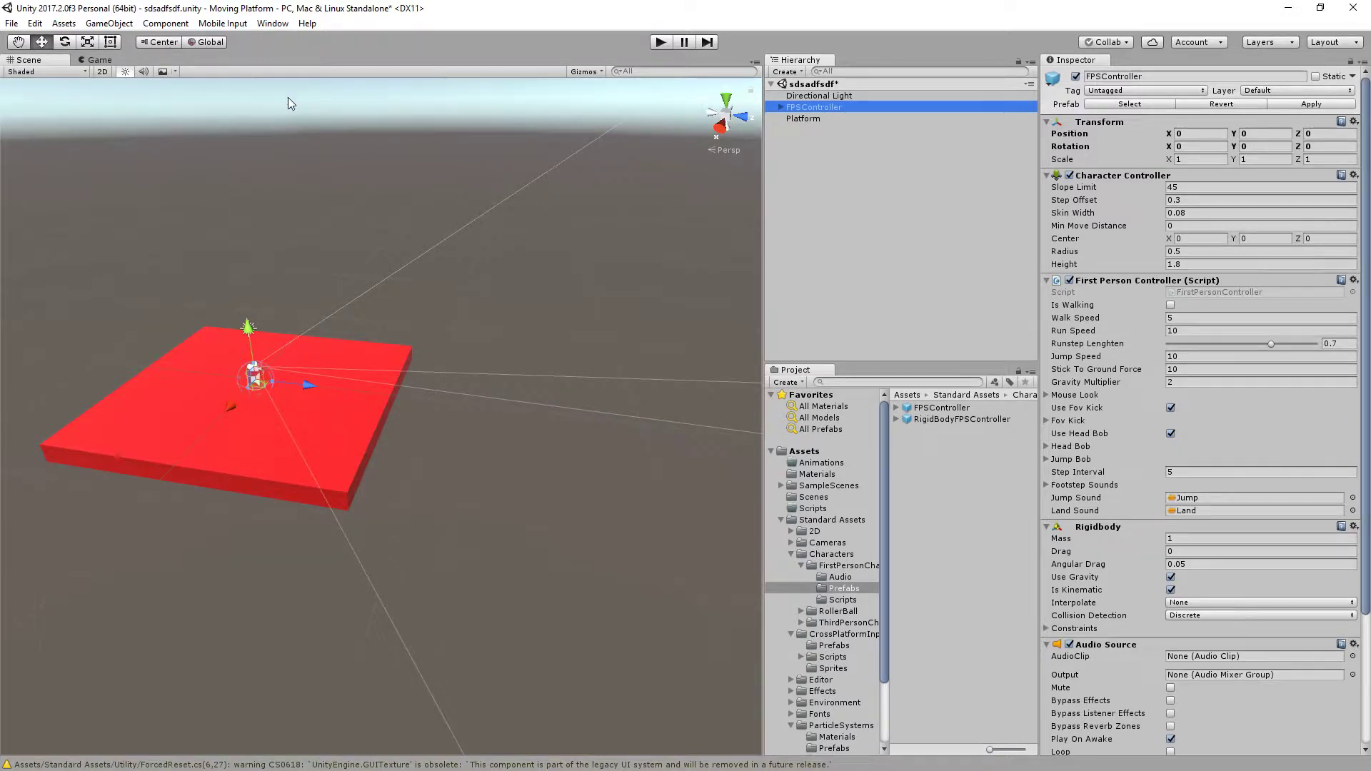
left_click(271, 25)
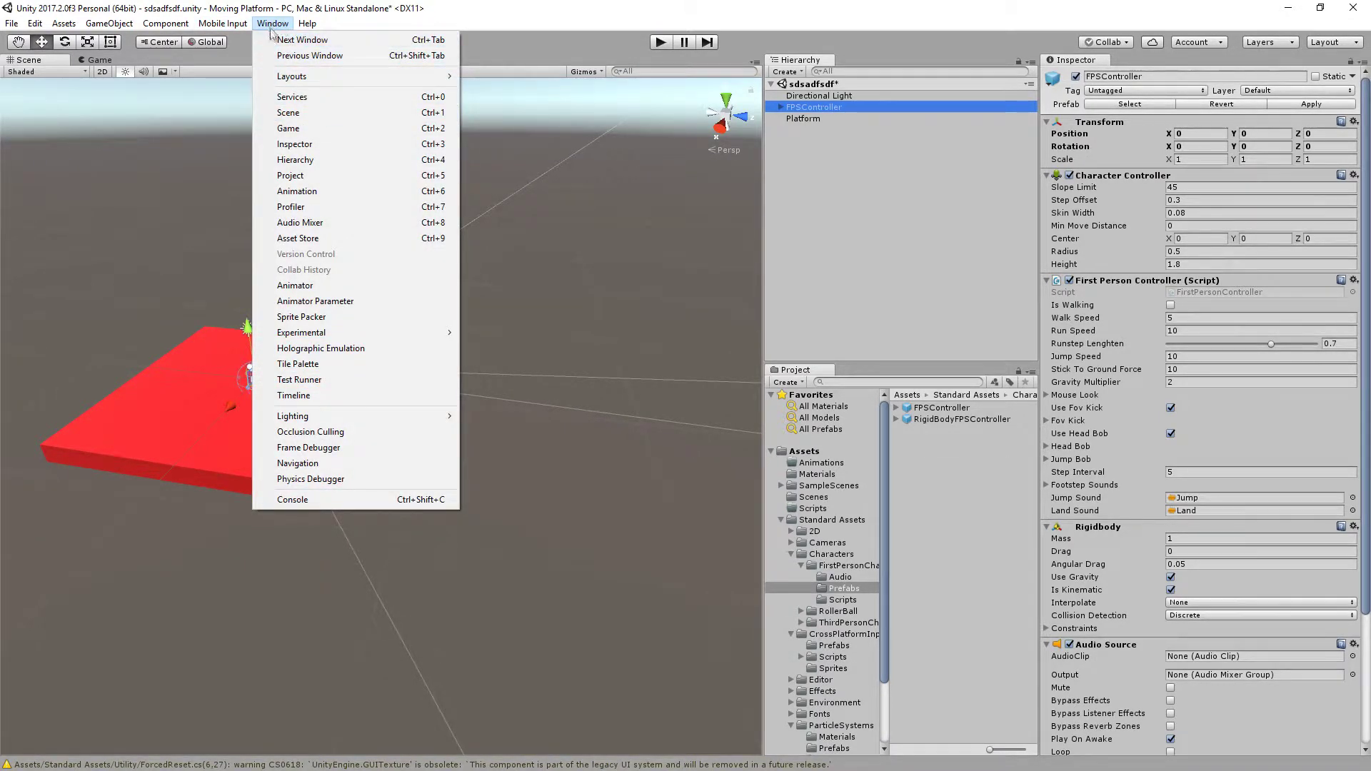
left_click(291, 189)
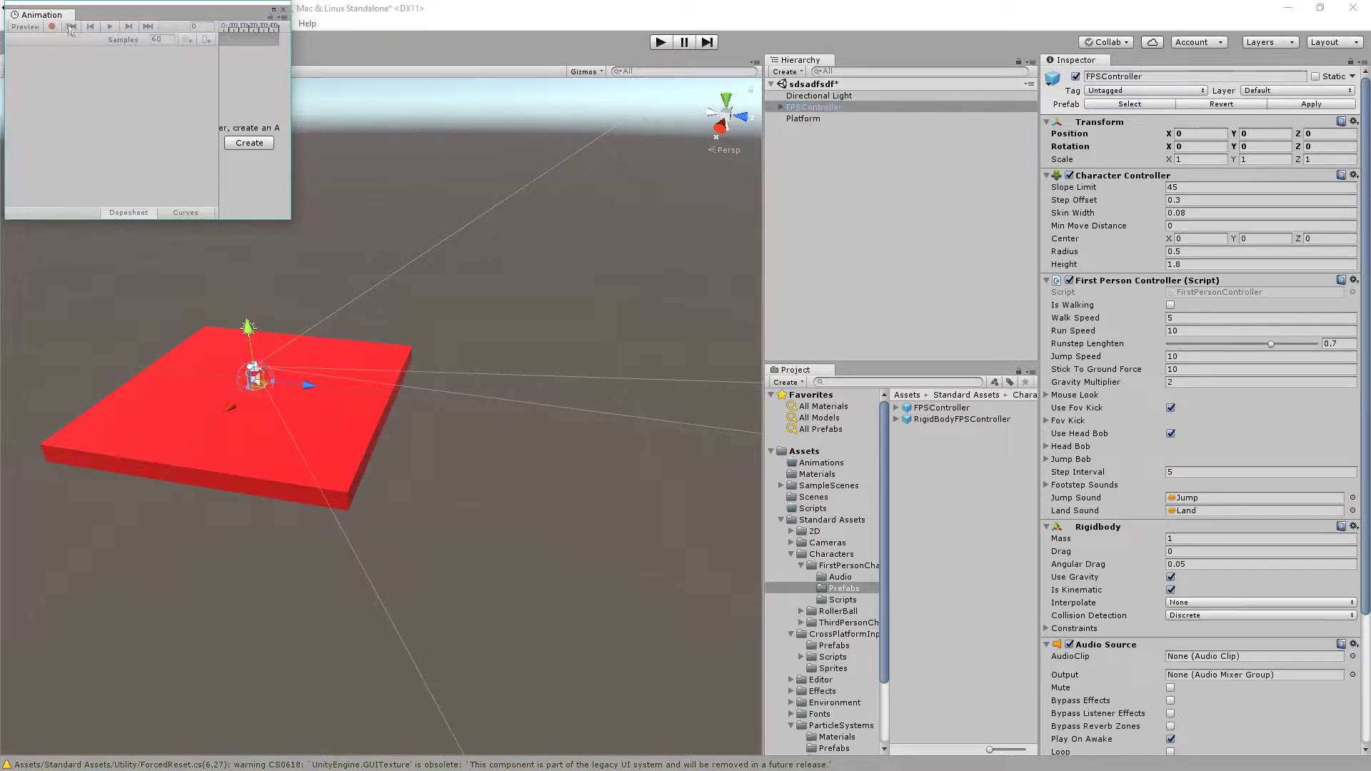
left_click_drag(39, 14, 224, 557)
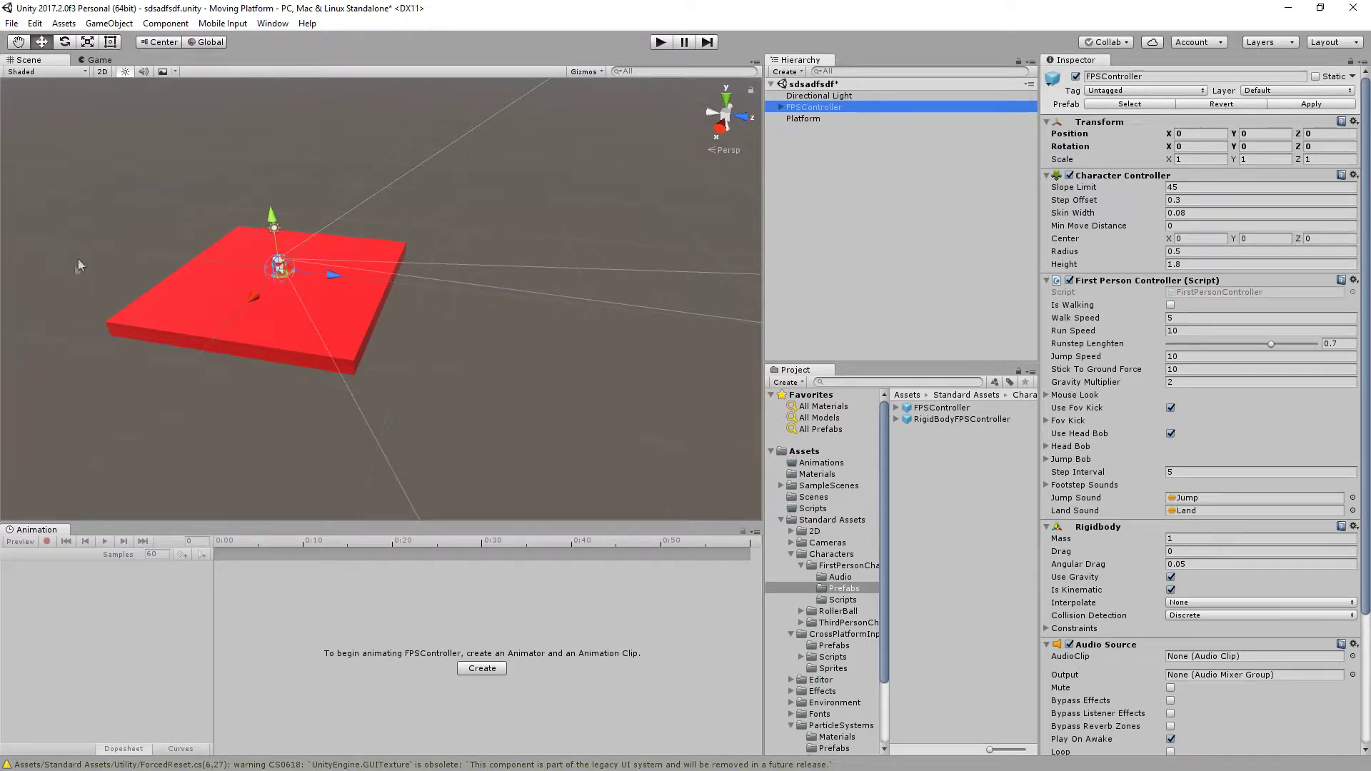
Step: Create a 3D cube and place it beside the red platform at X -0.86, Y -1 and Z about 11.26
left_click(108, 22)
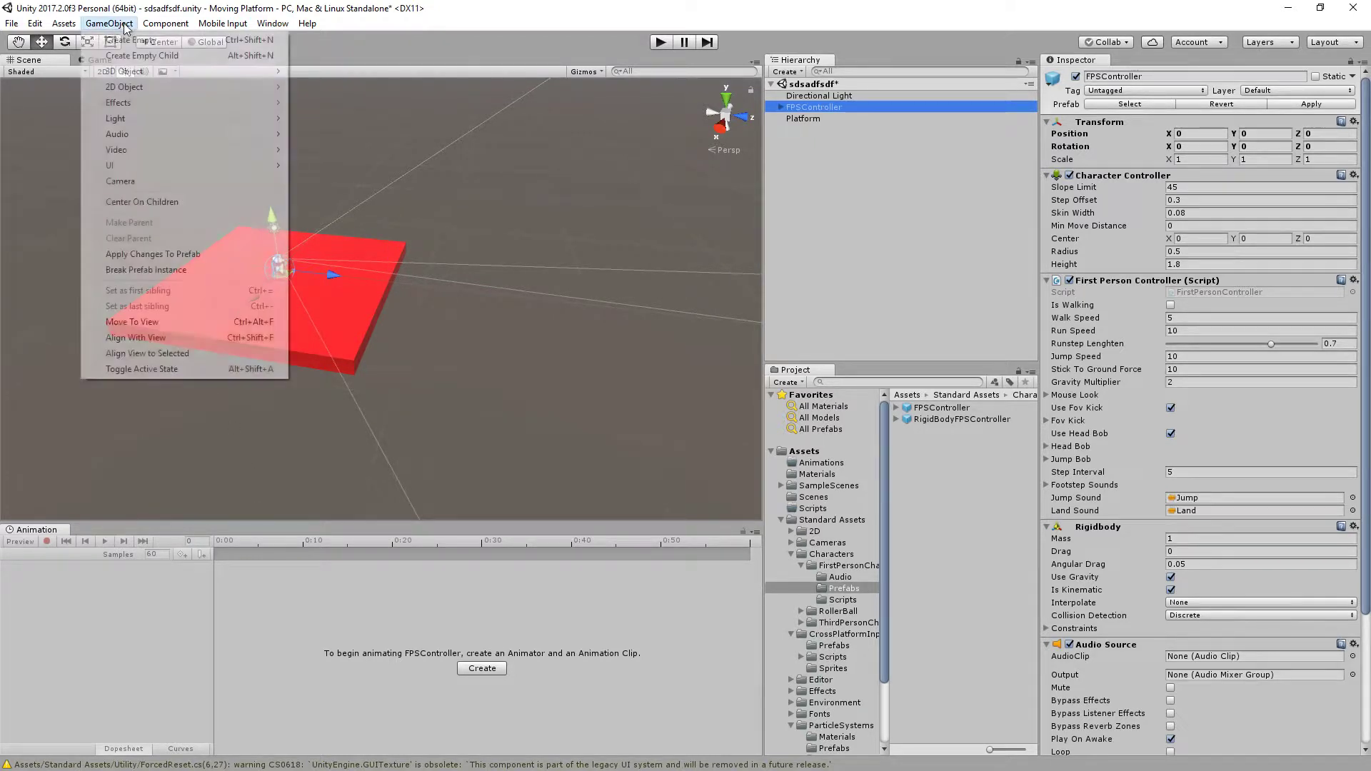
mouse_move(132, 72)
left_click(314, 72)
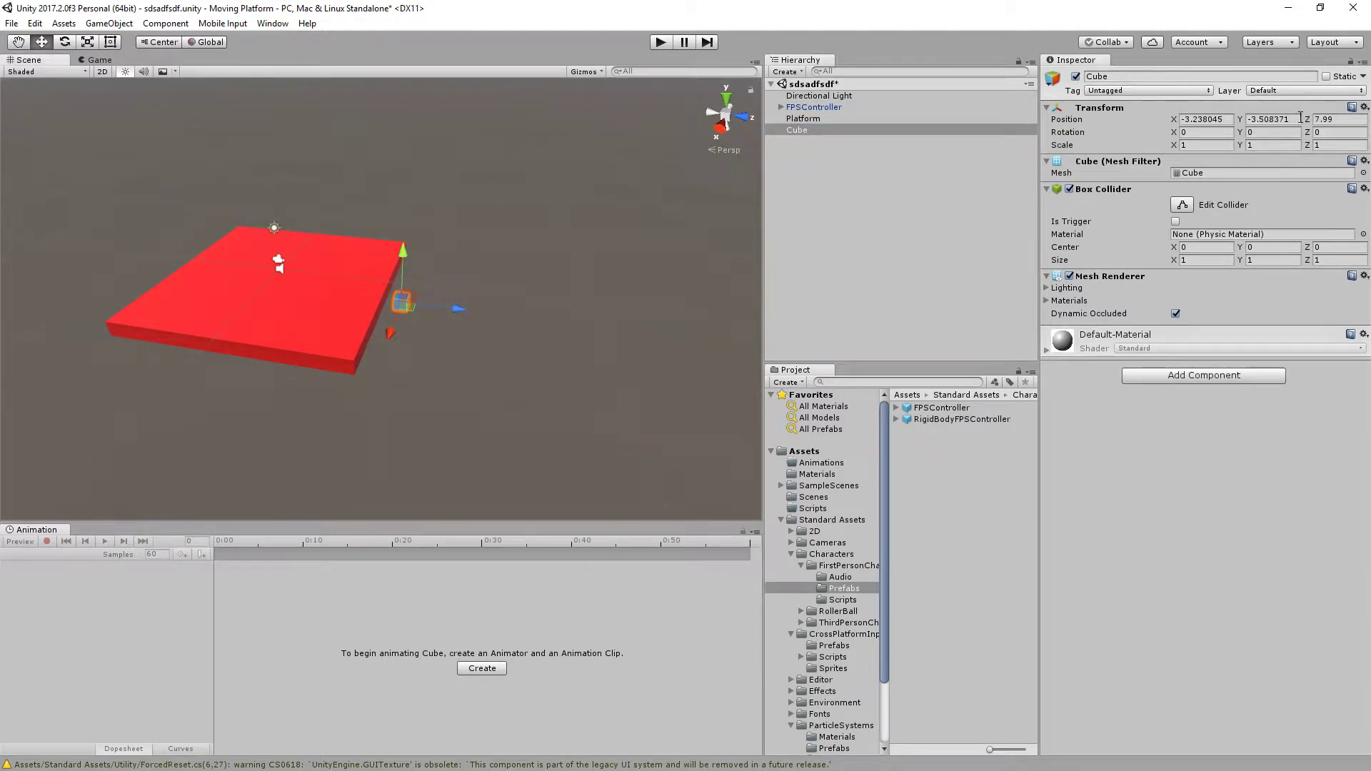
left_click(1283, 119)
type("-1")
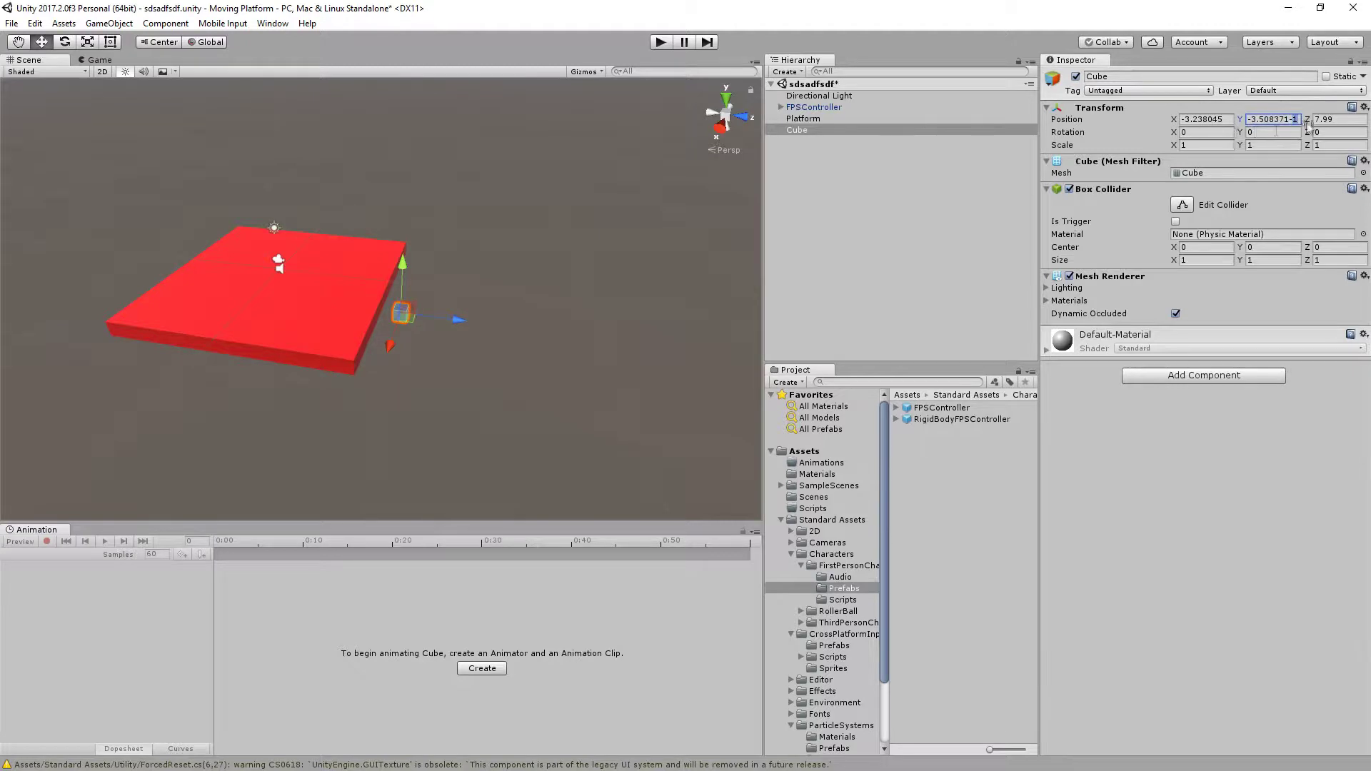
type("0")
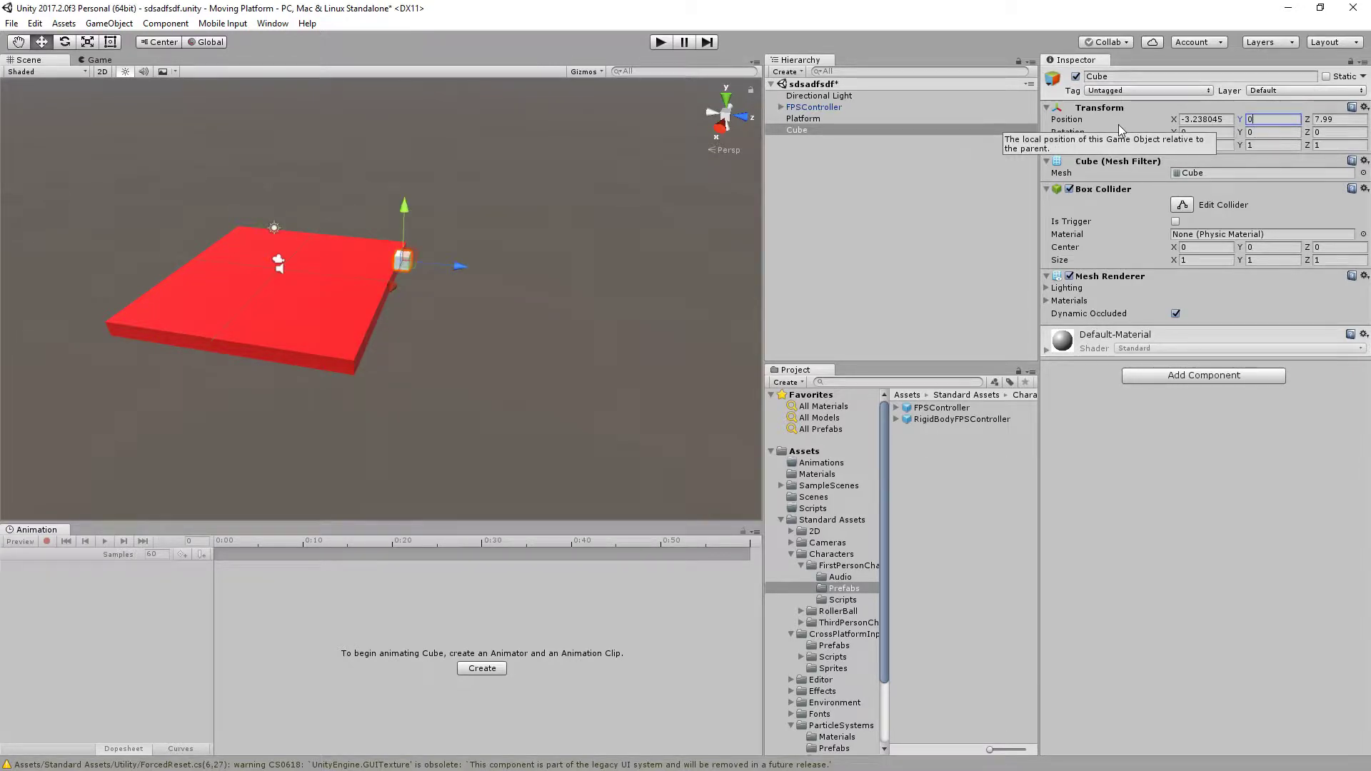
type("-1")
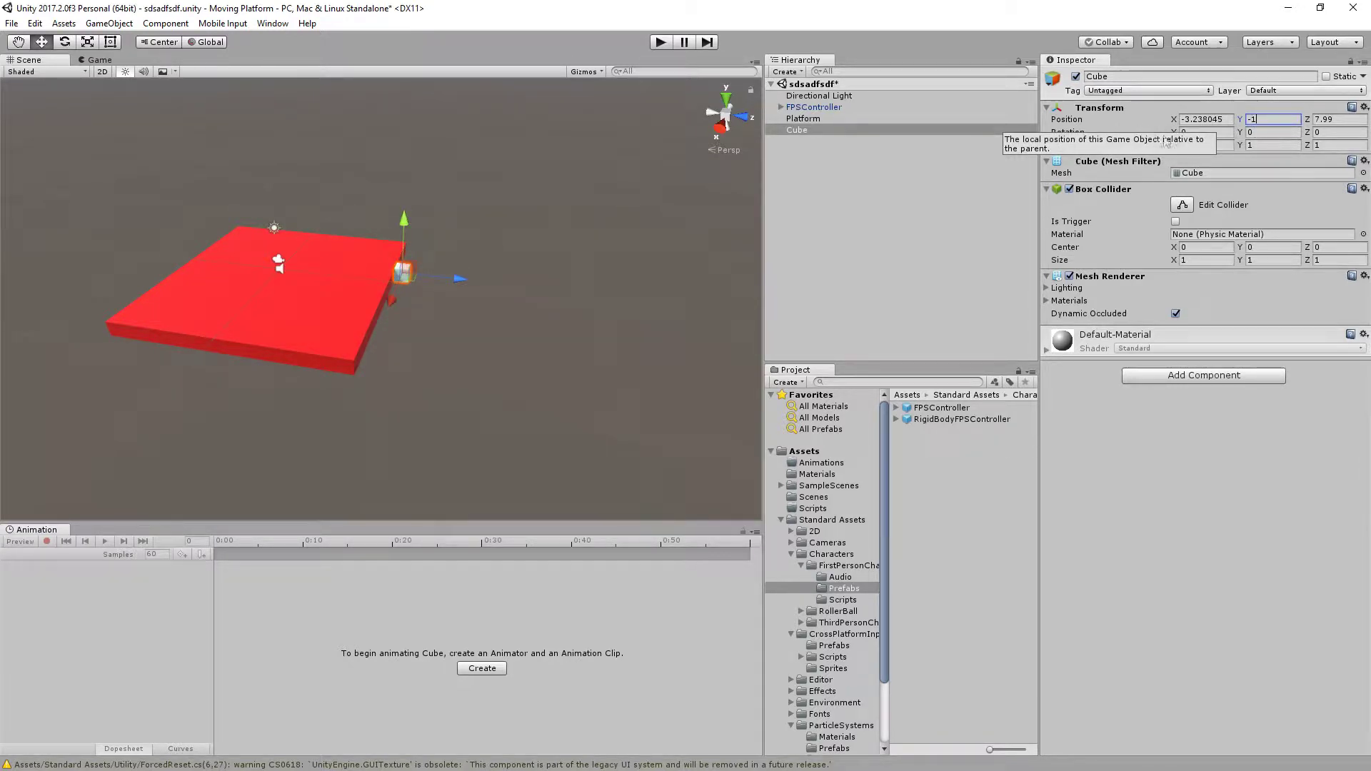
key("shift+Tab")
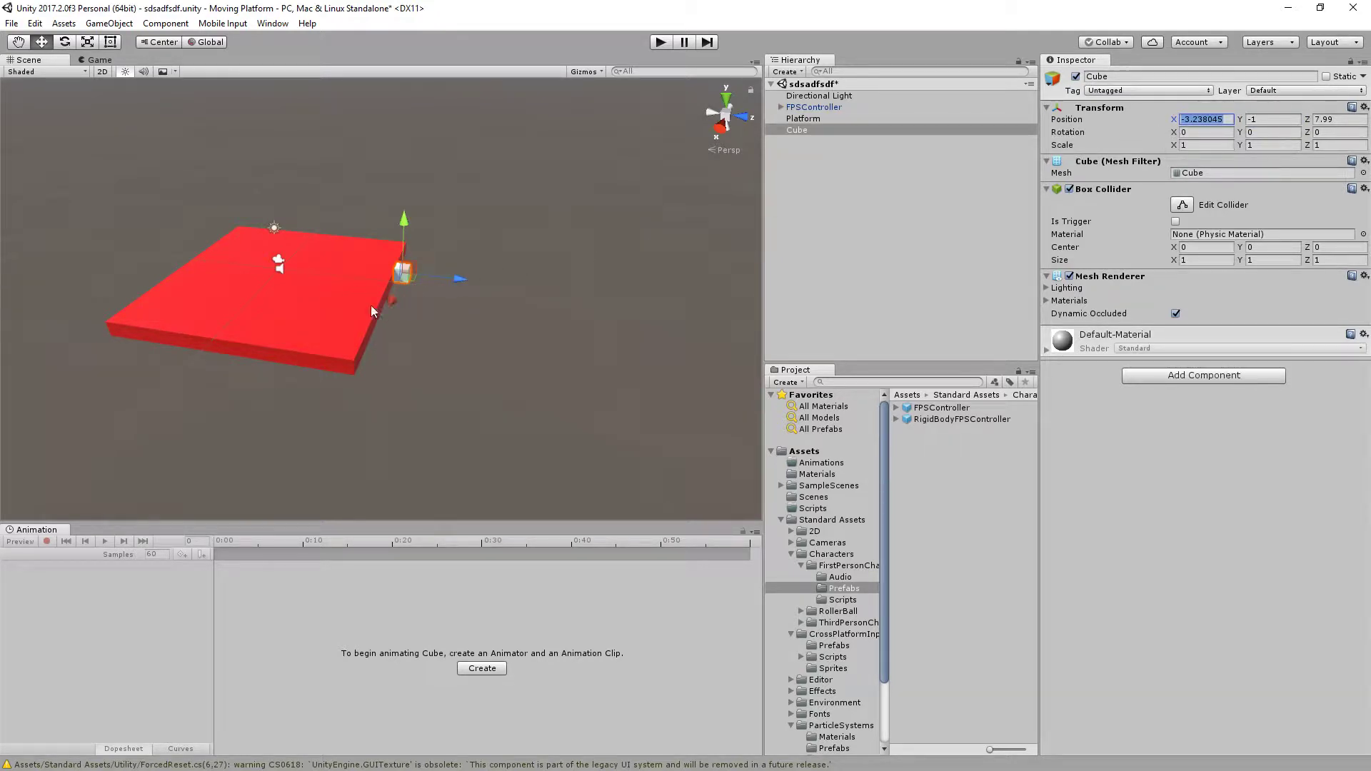
type("-0.86")
left_click_drag(440, 302, 489, 302)
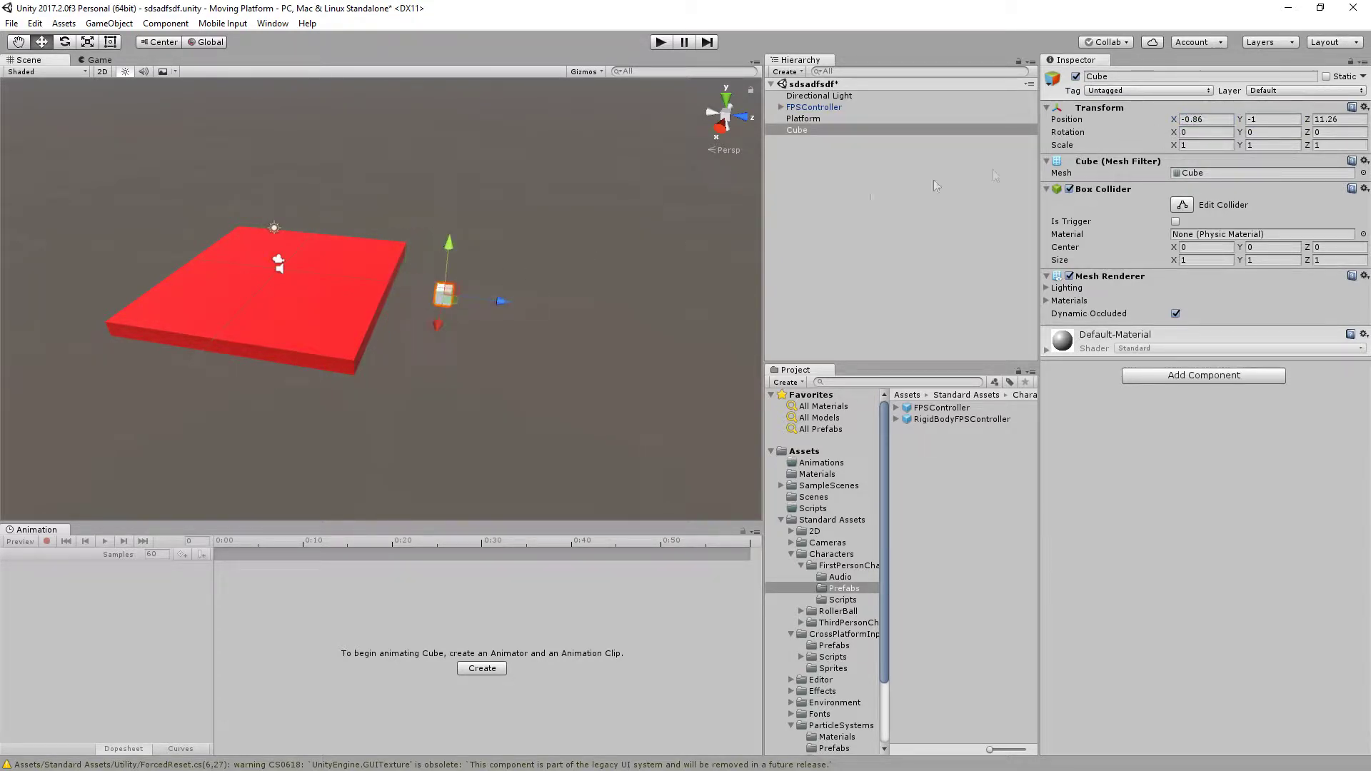
Step: Scale the cube to 5 on X and Z and move it against the red platform, to about X -0.65, Z 10.06
left_click(1205, 145)
type("5")
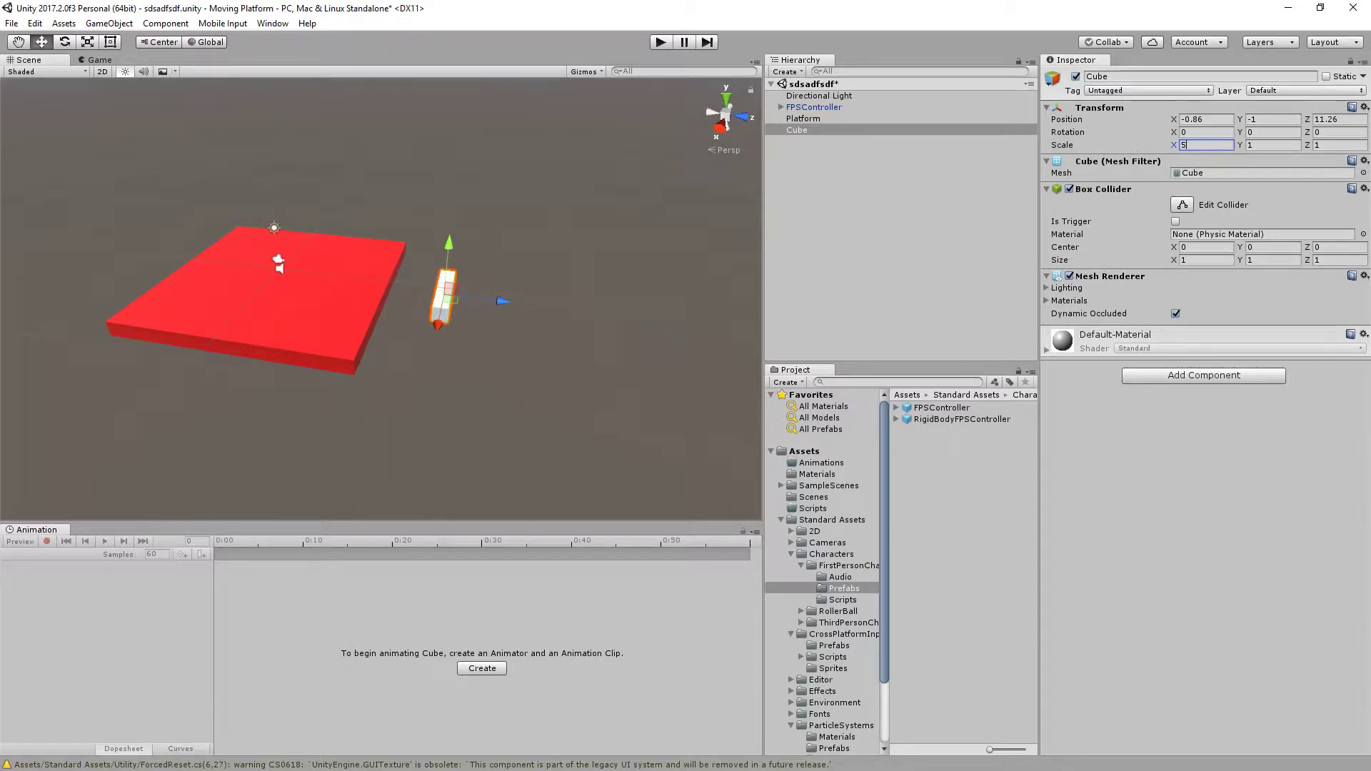
left_click(1352, 145)
type("5")
left_click_drag(506, 301, 417, 328)
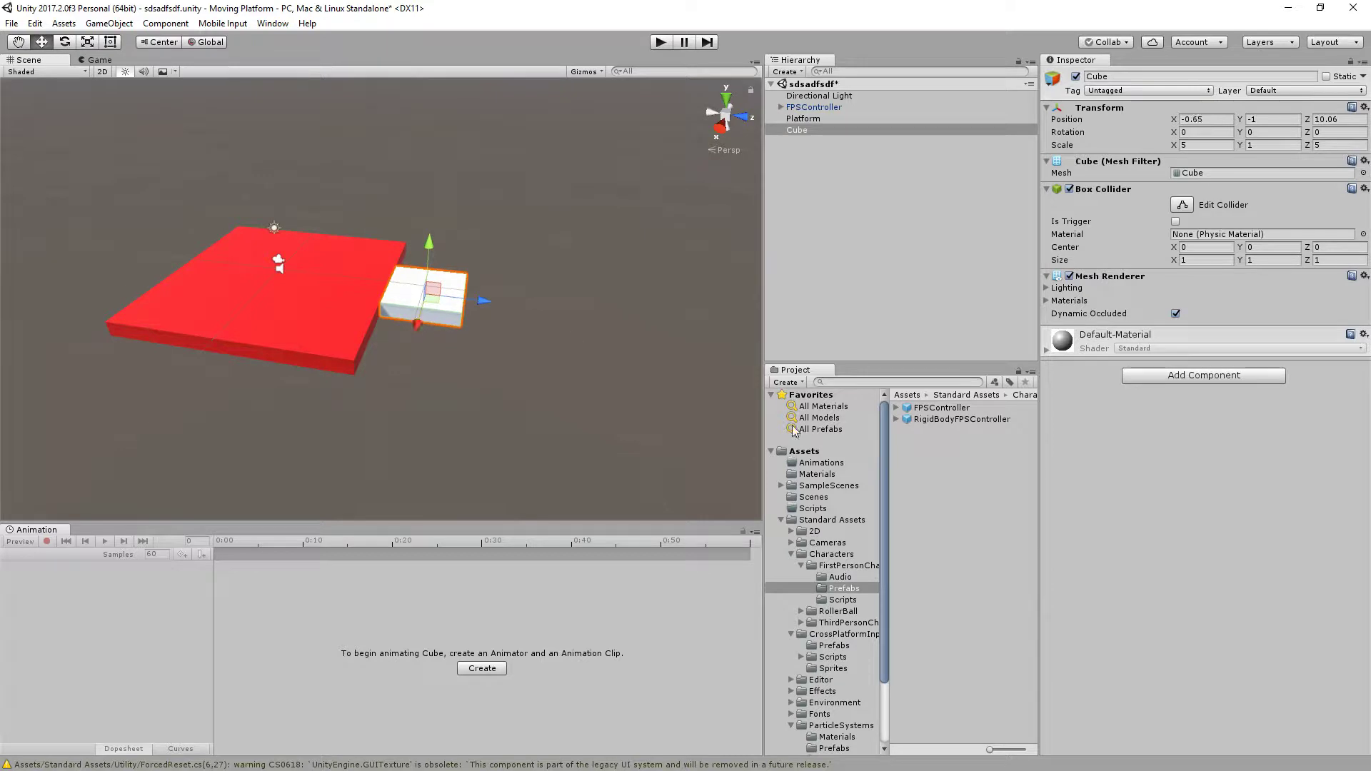
Step: Apply the Platform2 material to the cube and rename the cube MovingPlatform
left_click(816, 474)
left_click_drag(930, 419, 439, 307)
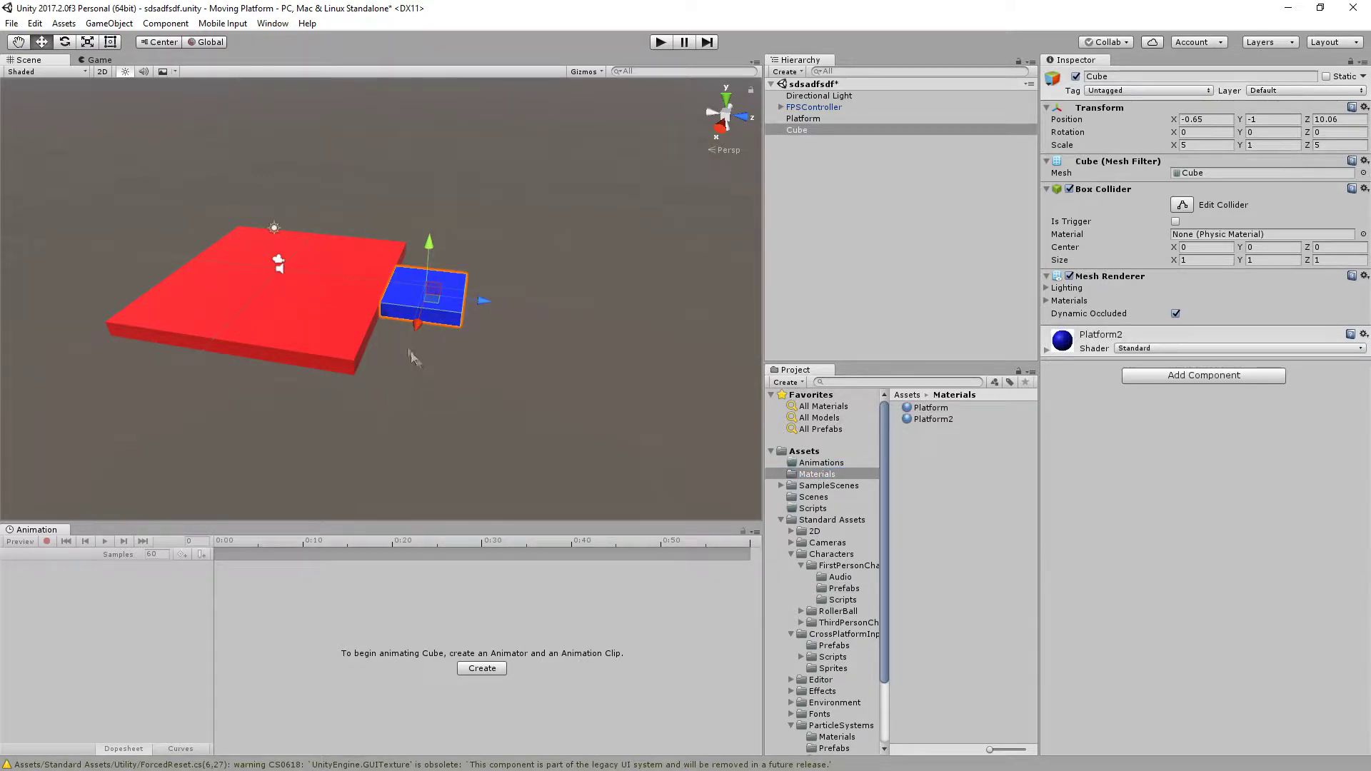
right_click(799, 131)
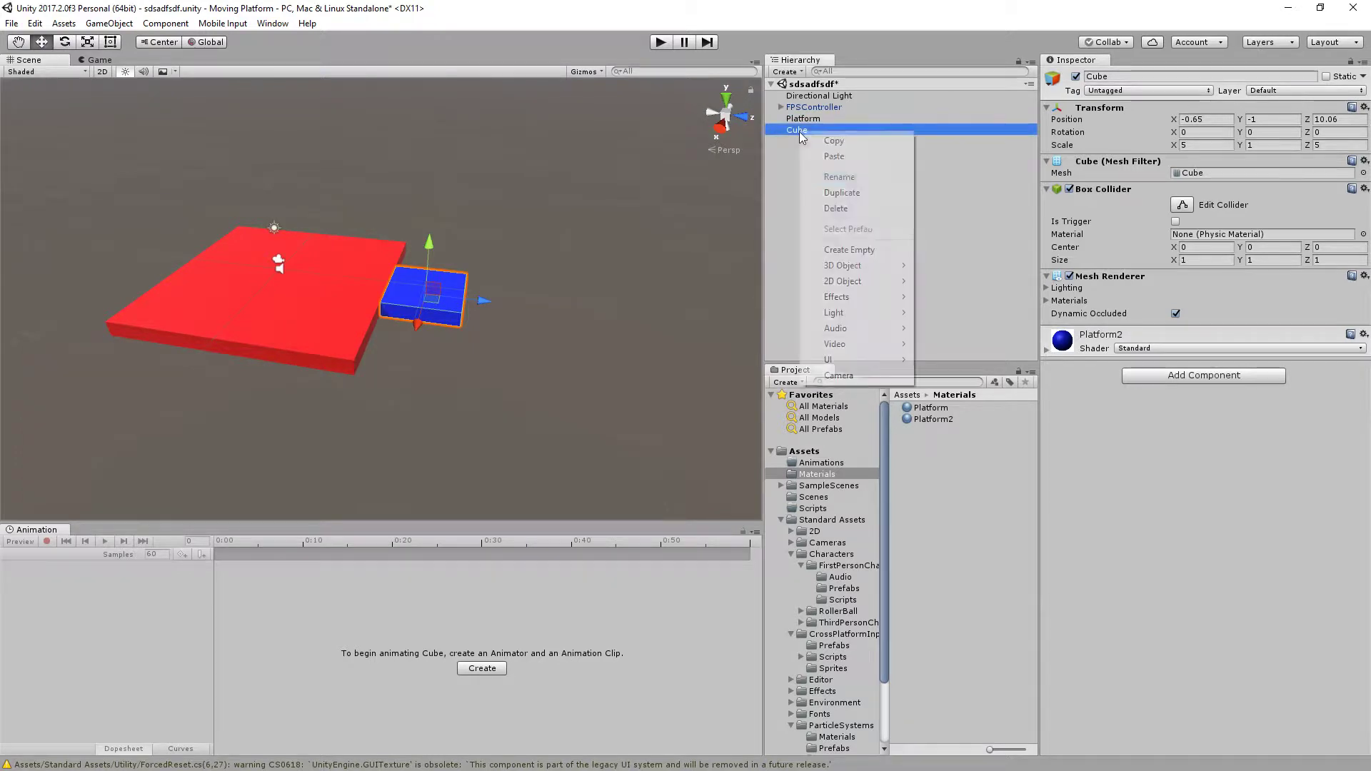
left_click(854, 175)
type("MovingPlatform")
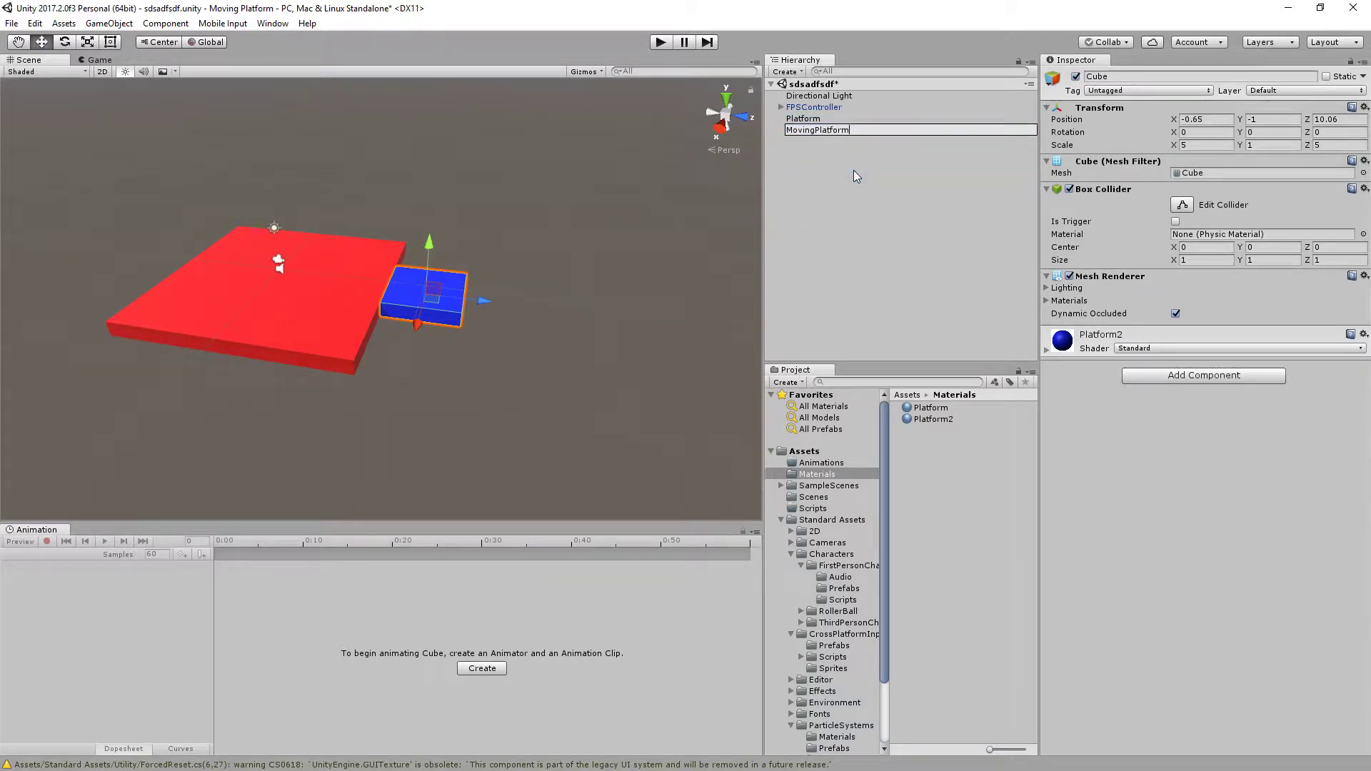
left_click(854, 171)
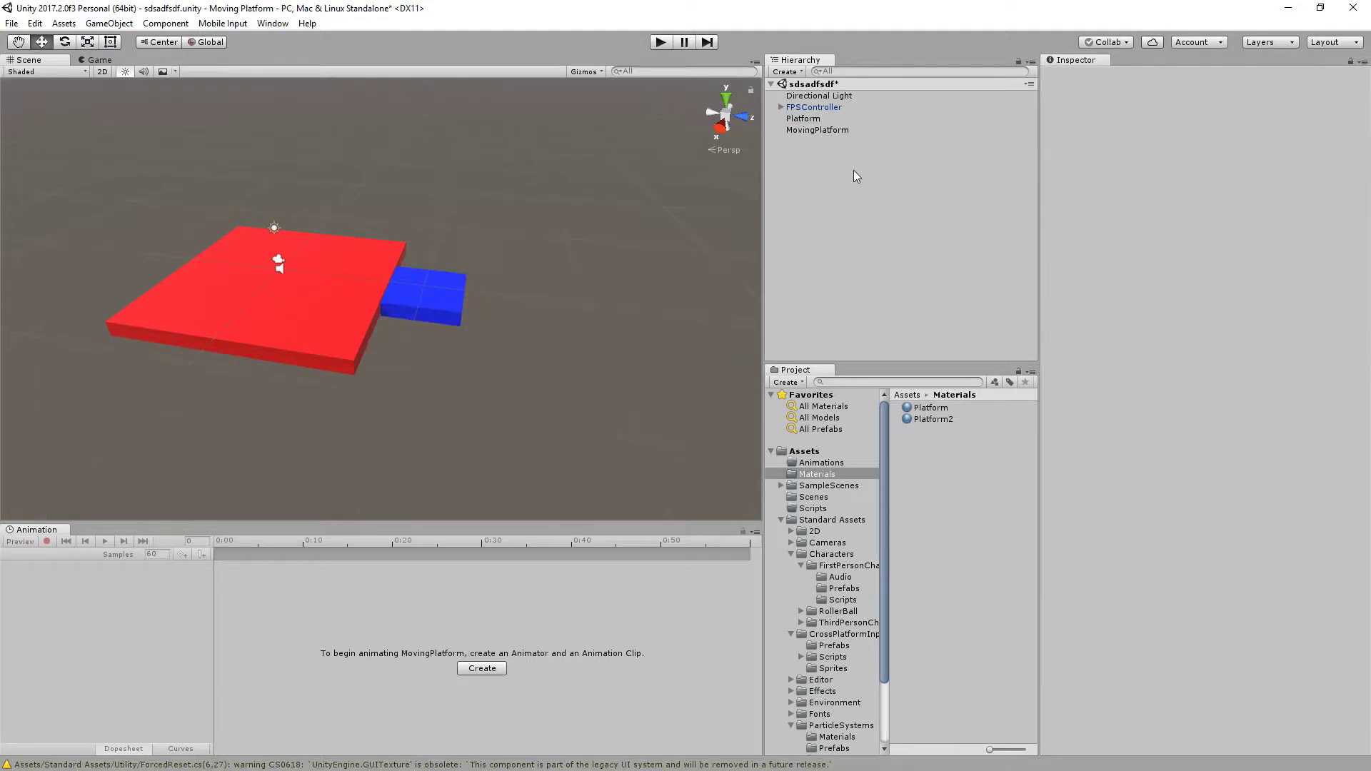
Step: Start creating an animation clip for the MovingPlatform object and choose the project's Assets/Animations folder as its location
left_click(446, 295)
left_click_drag(532, 366, 600, 341, "alt")
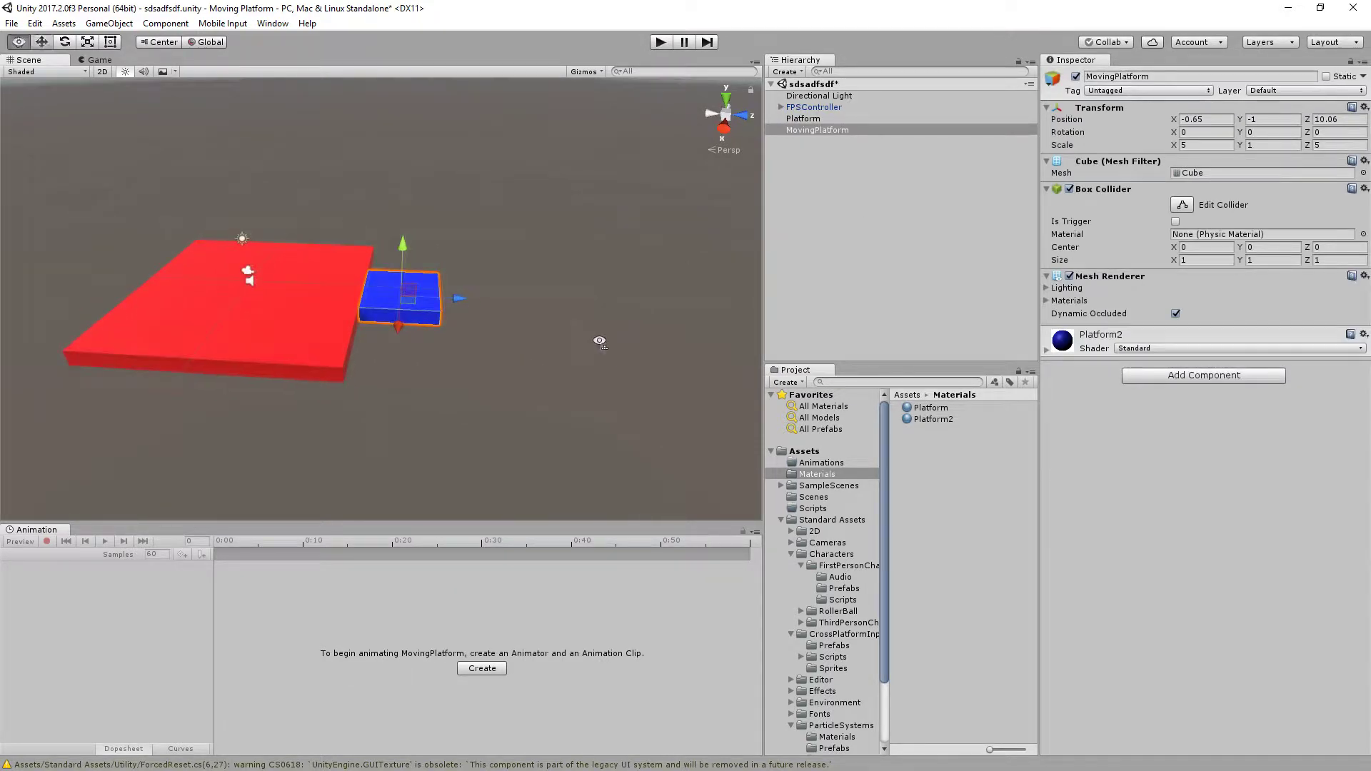
left_click(482, 668)
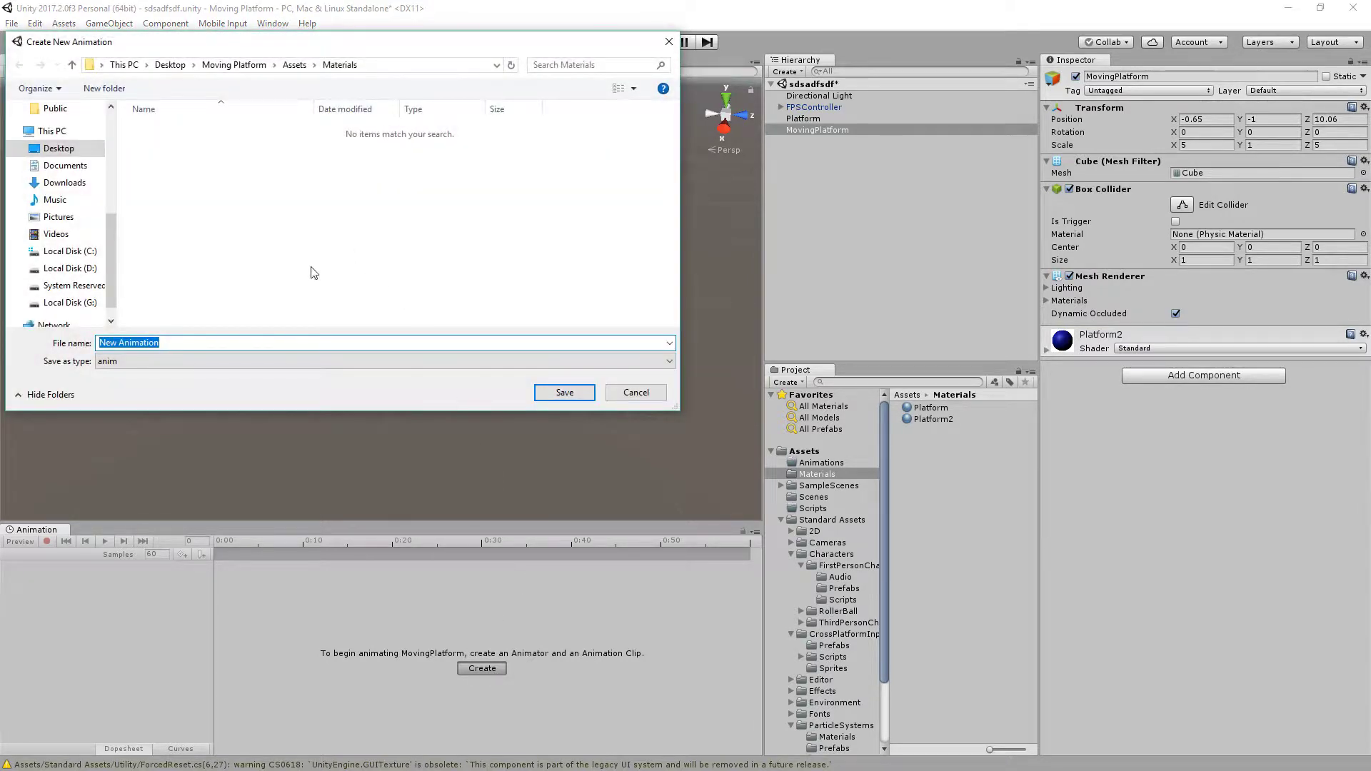
left_click(294, 65)
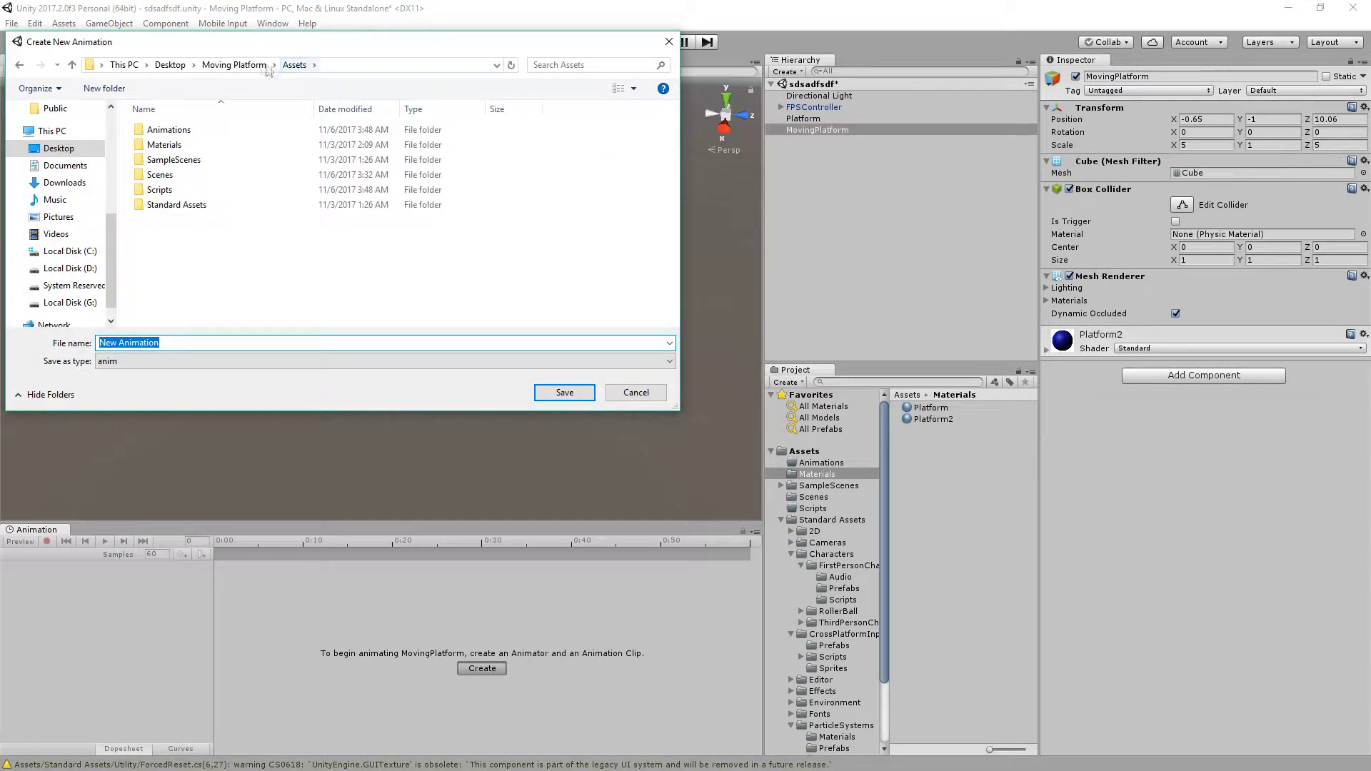
double_click(173, 135)
left_click(293, 67)
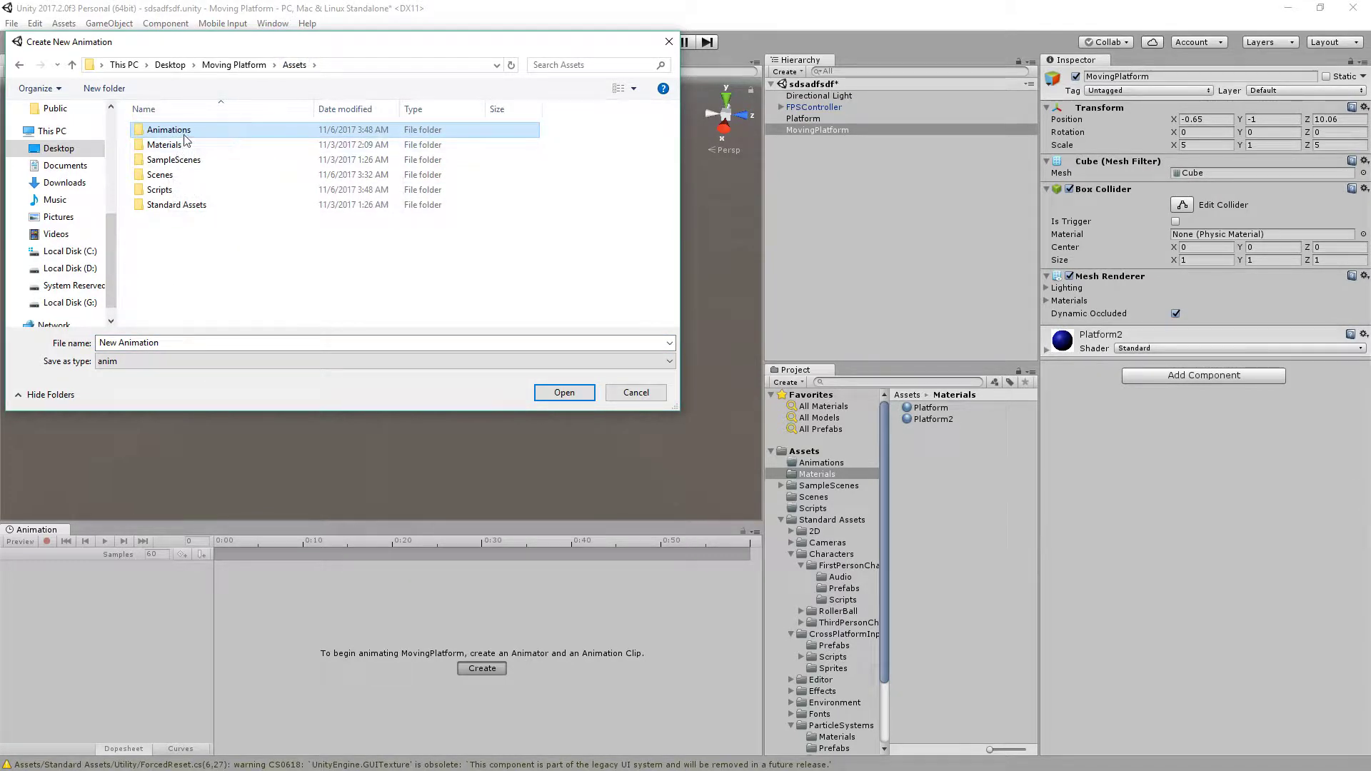
double_click(175, 129)
Step: Name the new animation clip MovingPlatform and save it
triple_click(162, 342)
type("Mo")
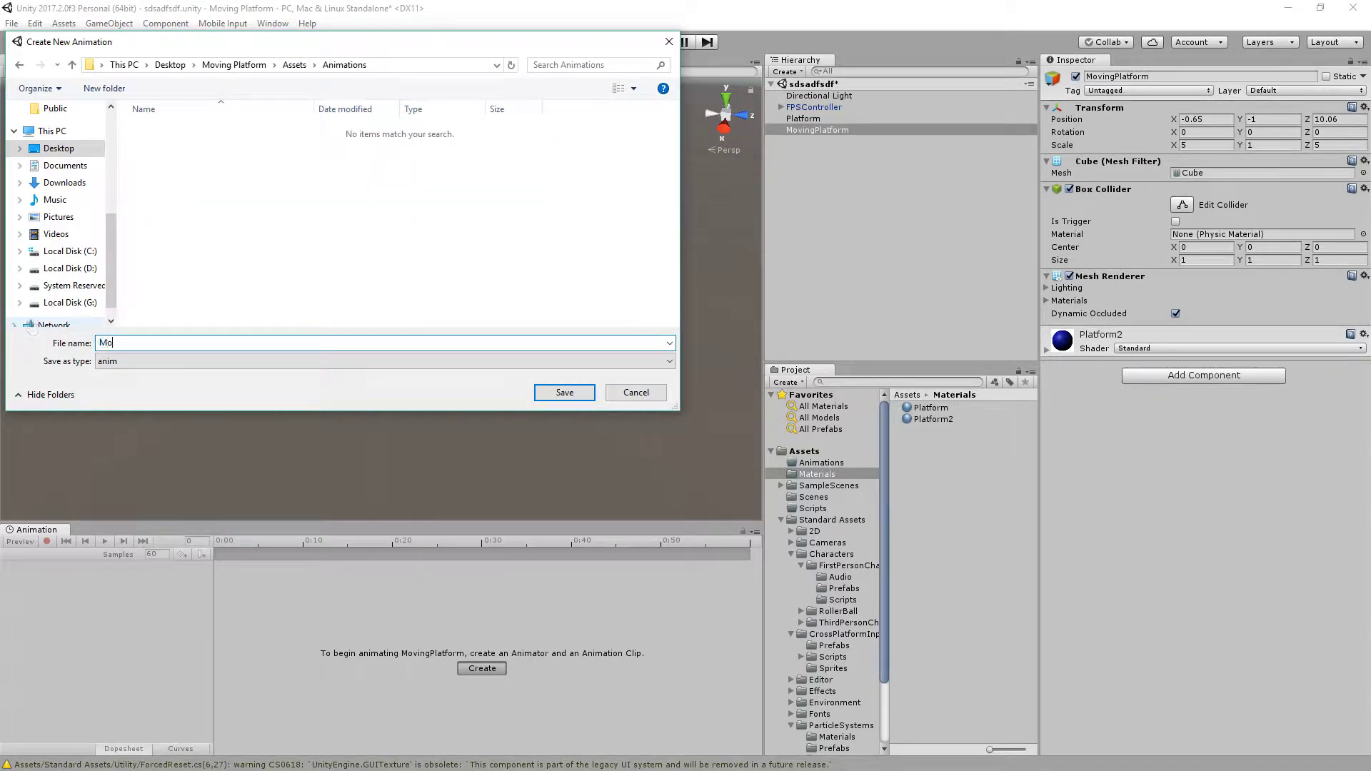
type("vingPla")
key("BackSpace")
type("latform")
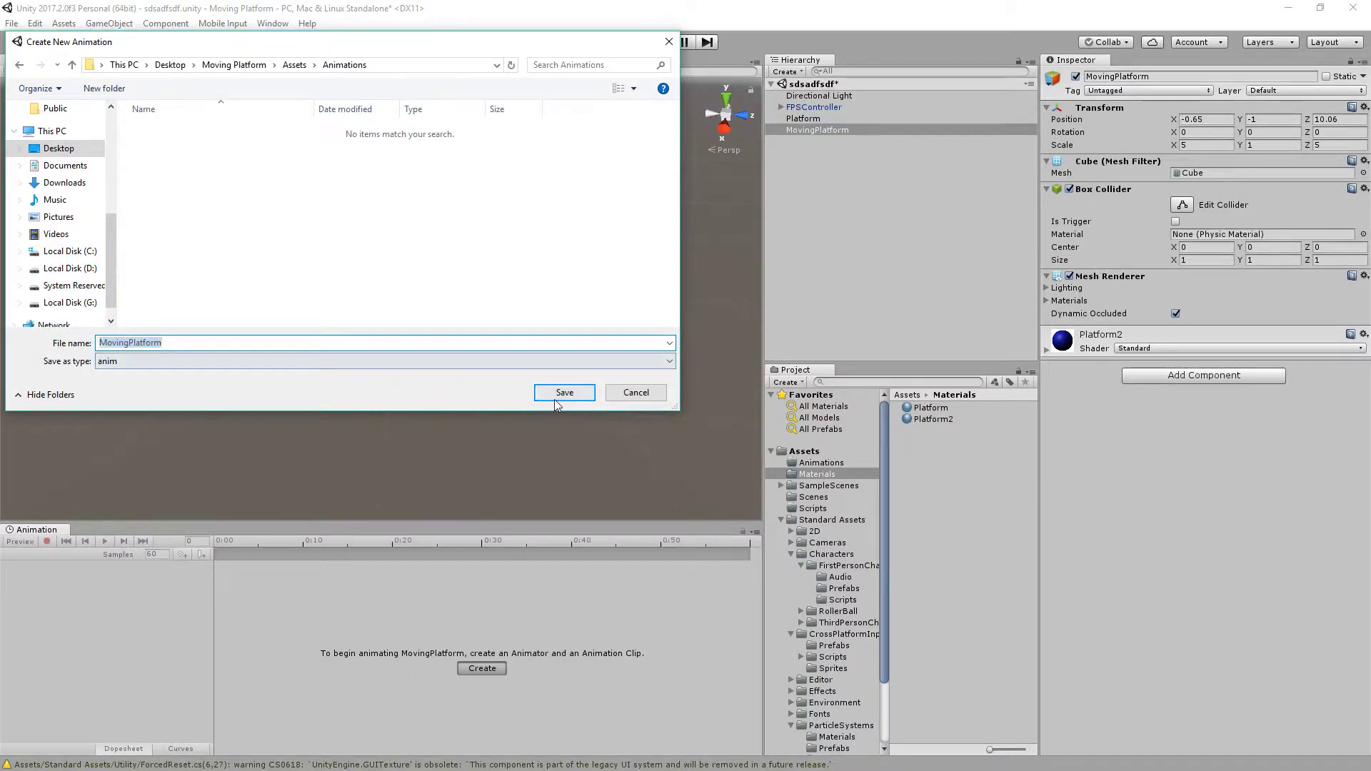
left_click(564, 391)
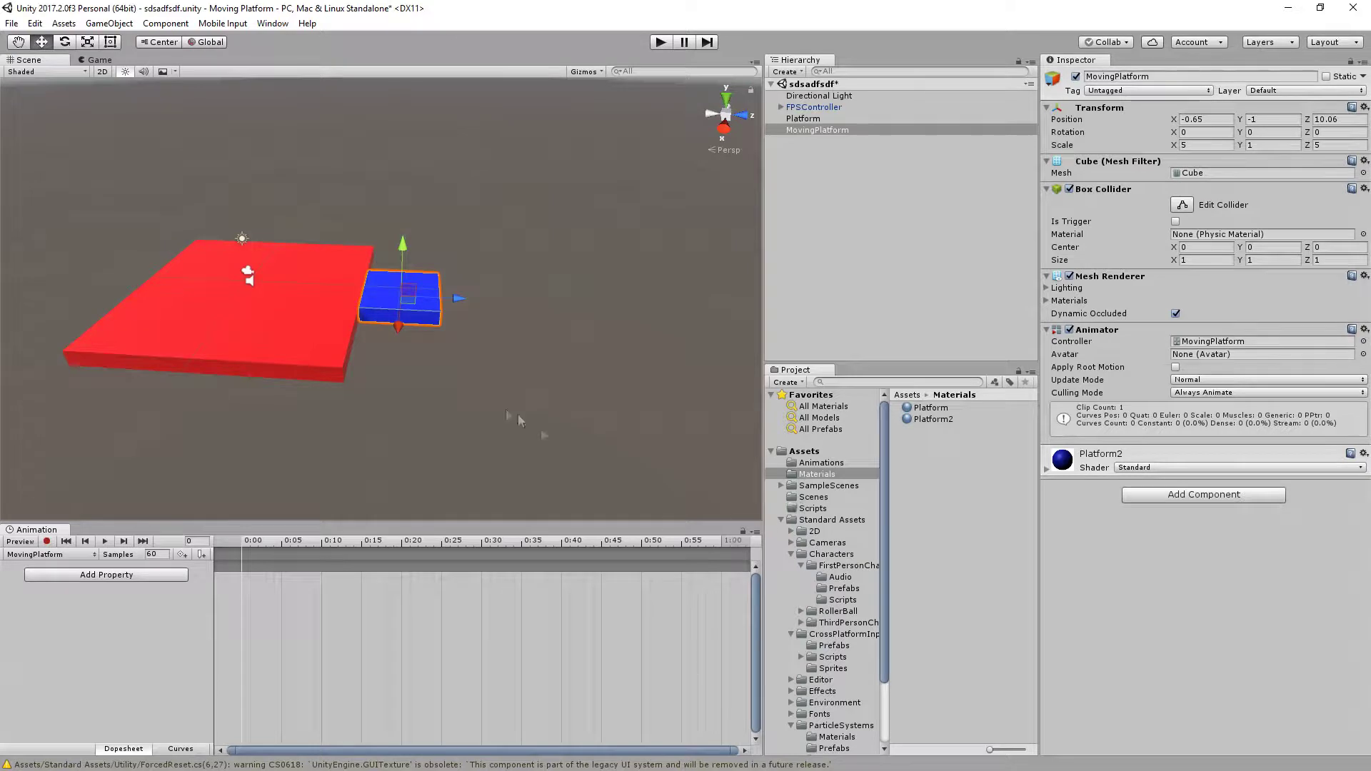
Step: Show a longer time range in the animation timeline and turn on keyframe recording for the MovingPlatform clip
scroll(282, 605, "down", 1)
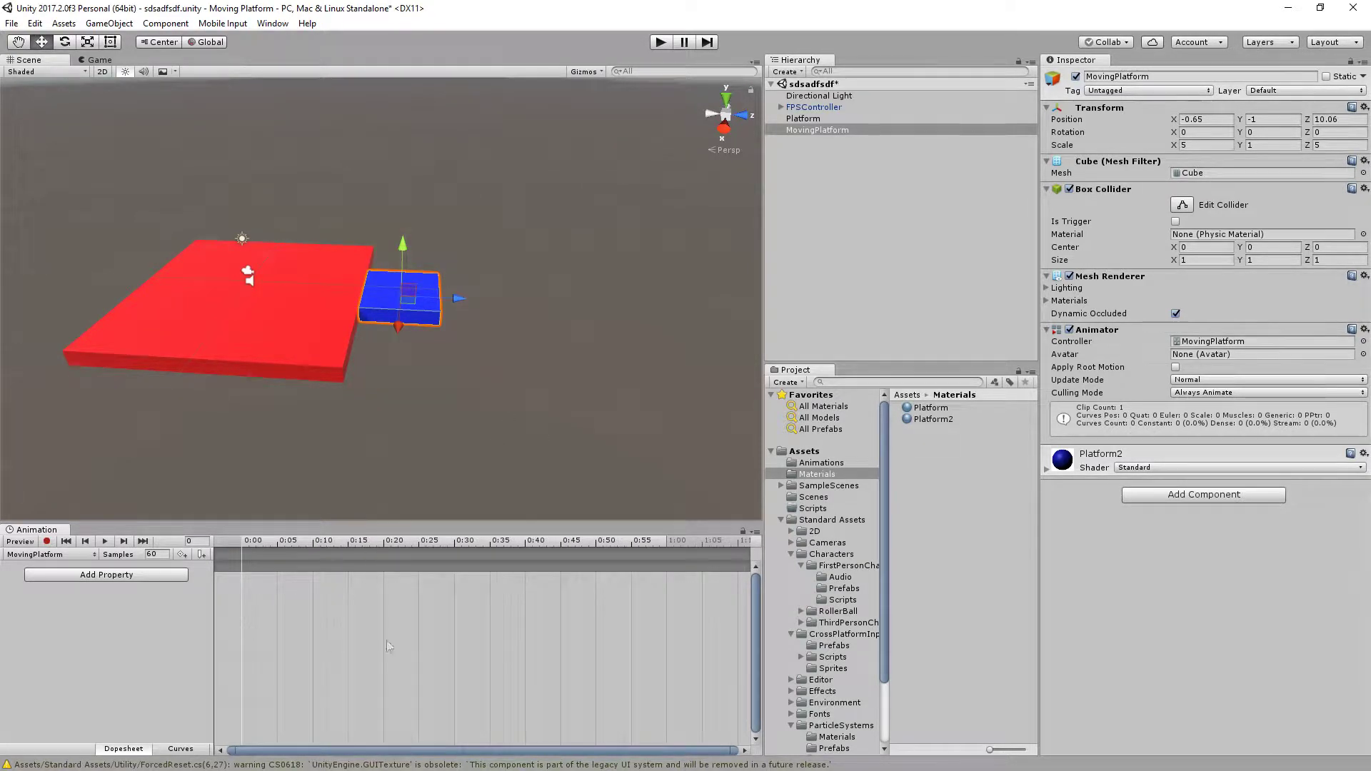
scroll(500, 600, "down", 4)
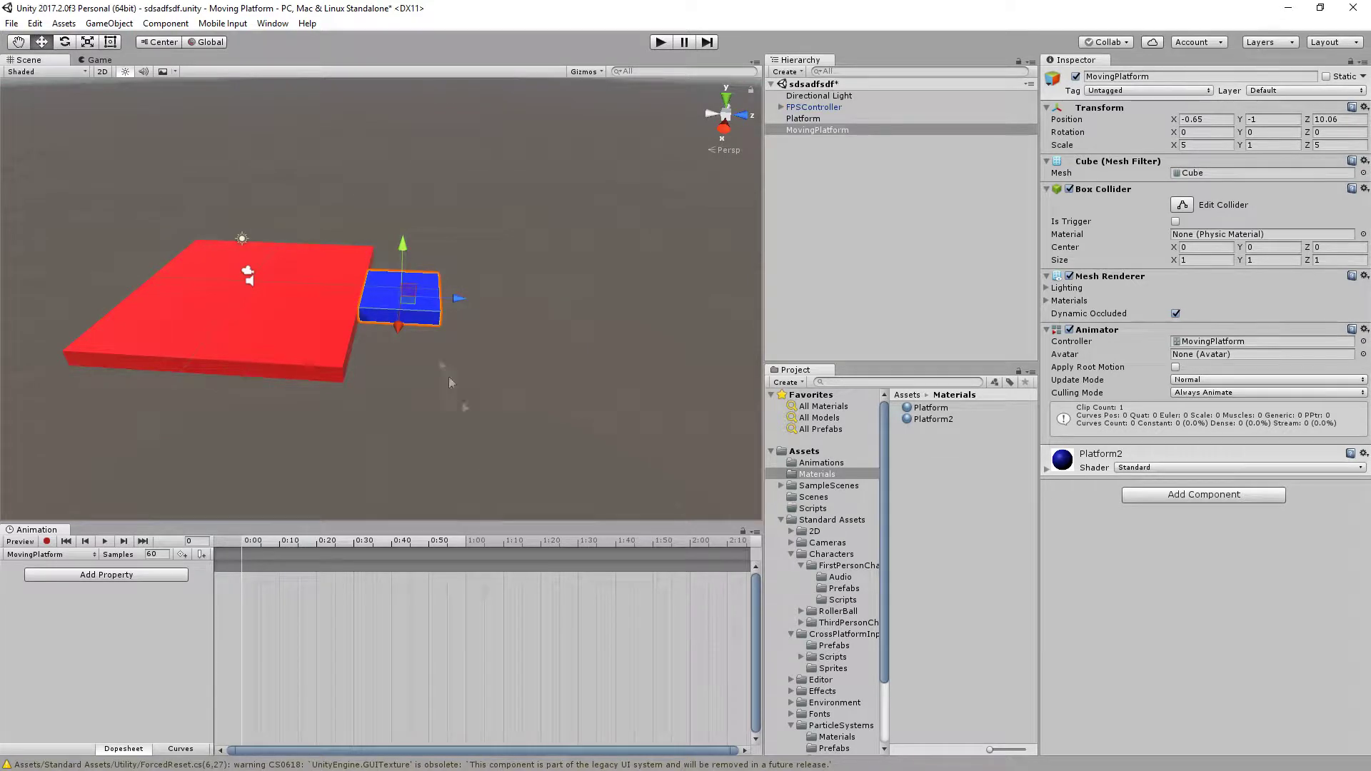
scroll(586, 408, "down", 2)
left_click(46, 541)
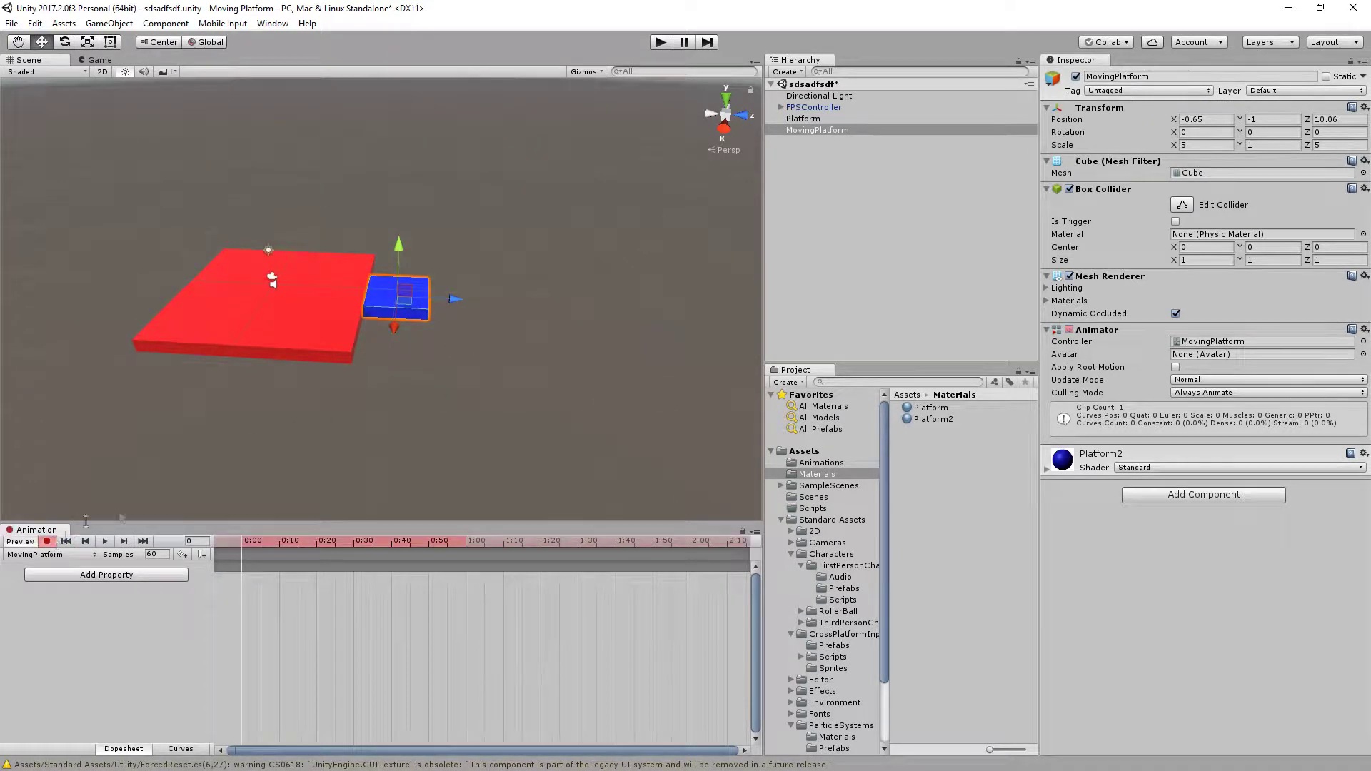
Step: Record a position keyframe at 2:00 with the MovingPlatform moved away from the red platform along Z to about 30.23
scroll(615, 358, "down", 1)
left_click_drag(616, 359, 437, 388, "alt")
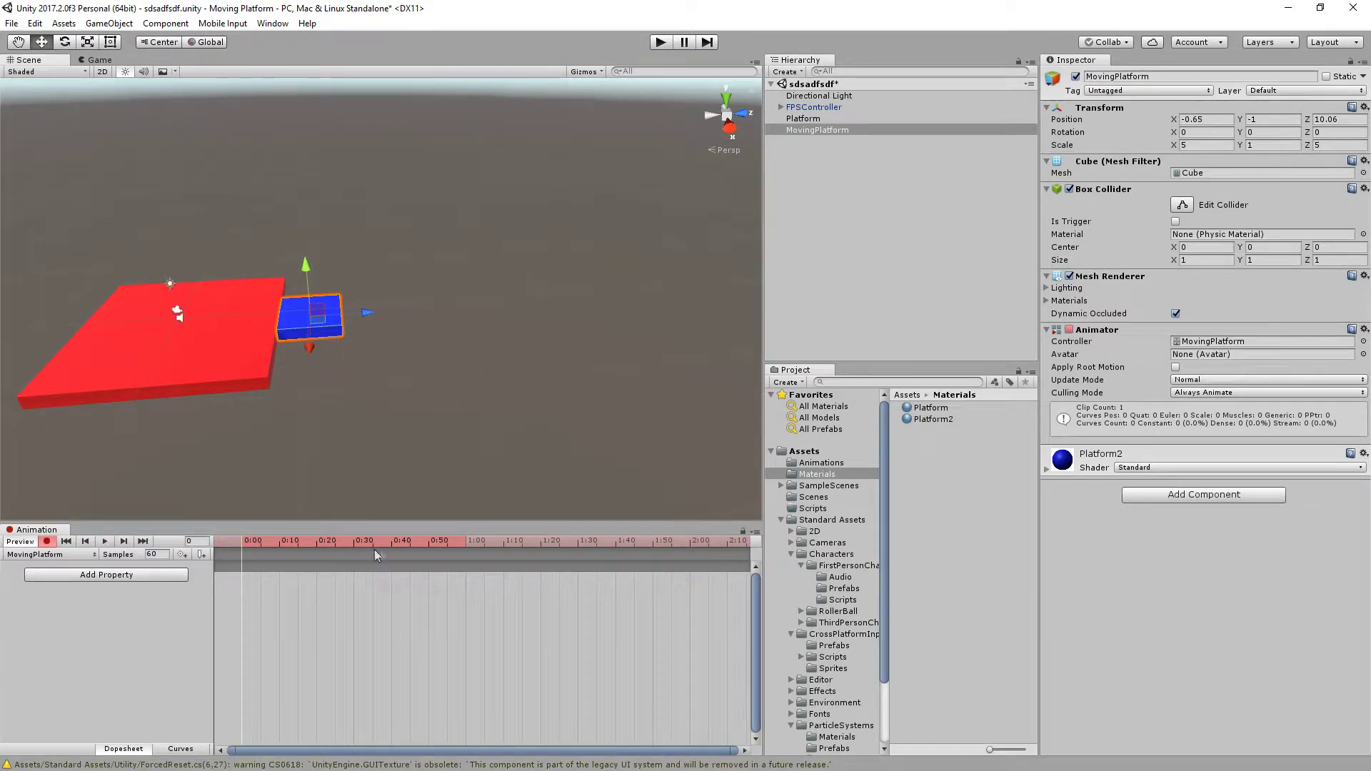
scroll(593, 548, "down", 2)
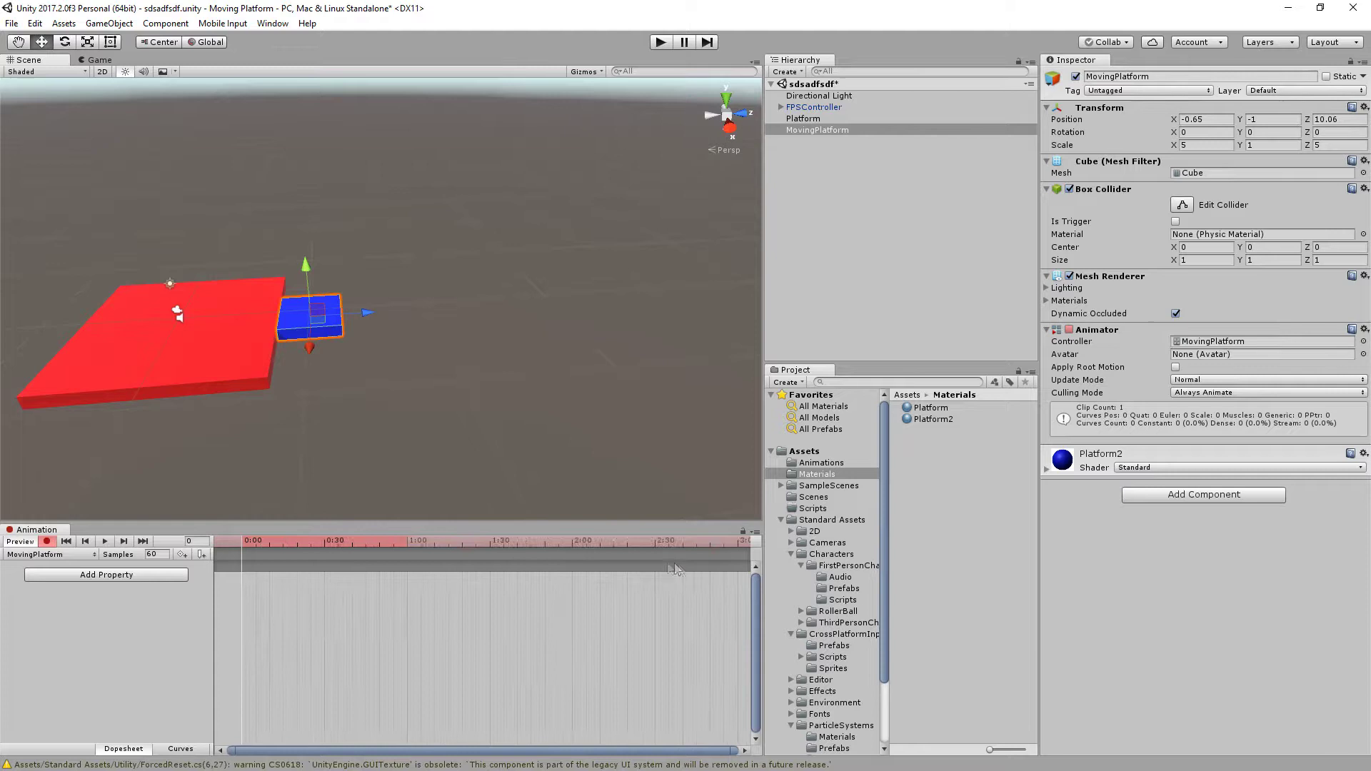
left_click(575, 542)
left_click_drag(369, 319, 610, 303)
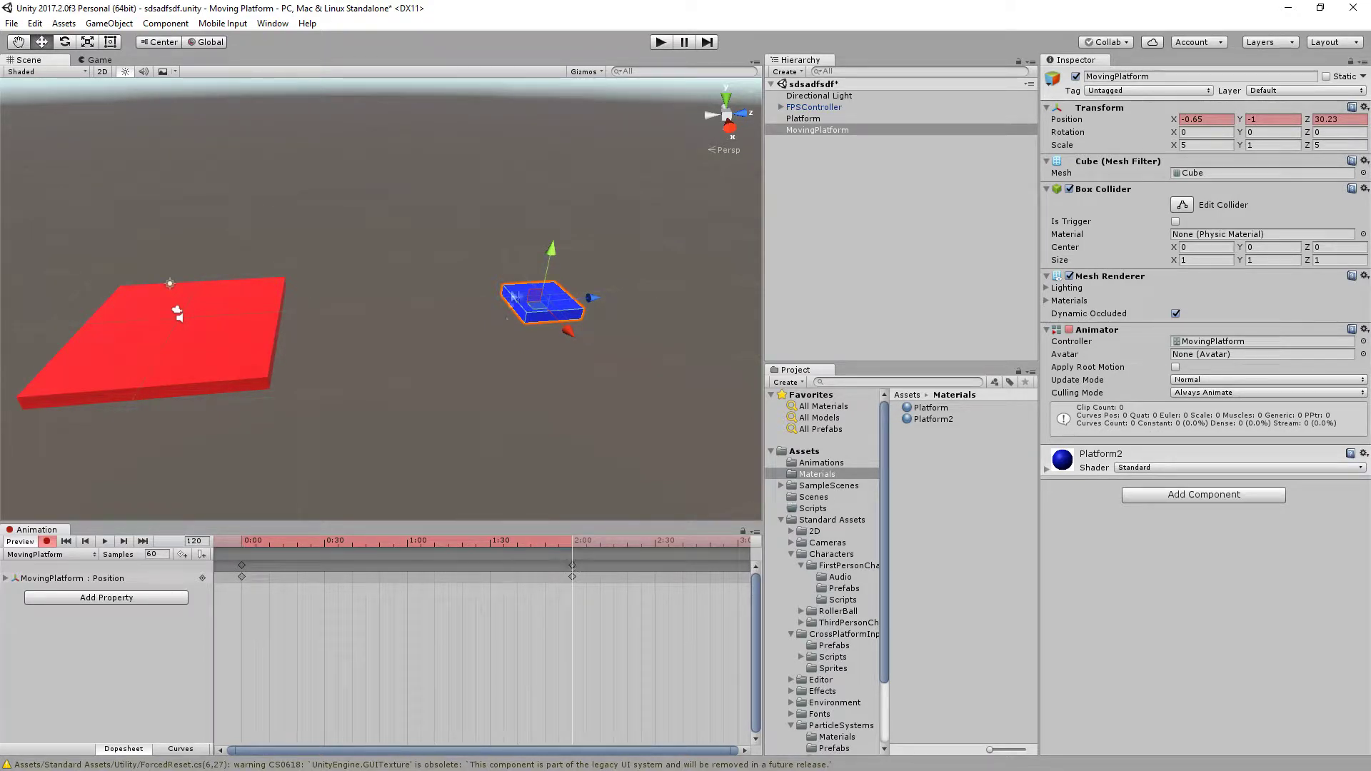
Step: Copy the starting position keyframe of the MovingPlatform clip to 4:00 on the timeline
scroll(585, 571, "down", 2)
scroll(727, 594, "down", 4)
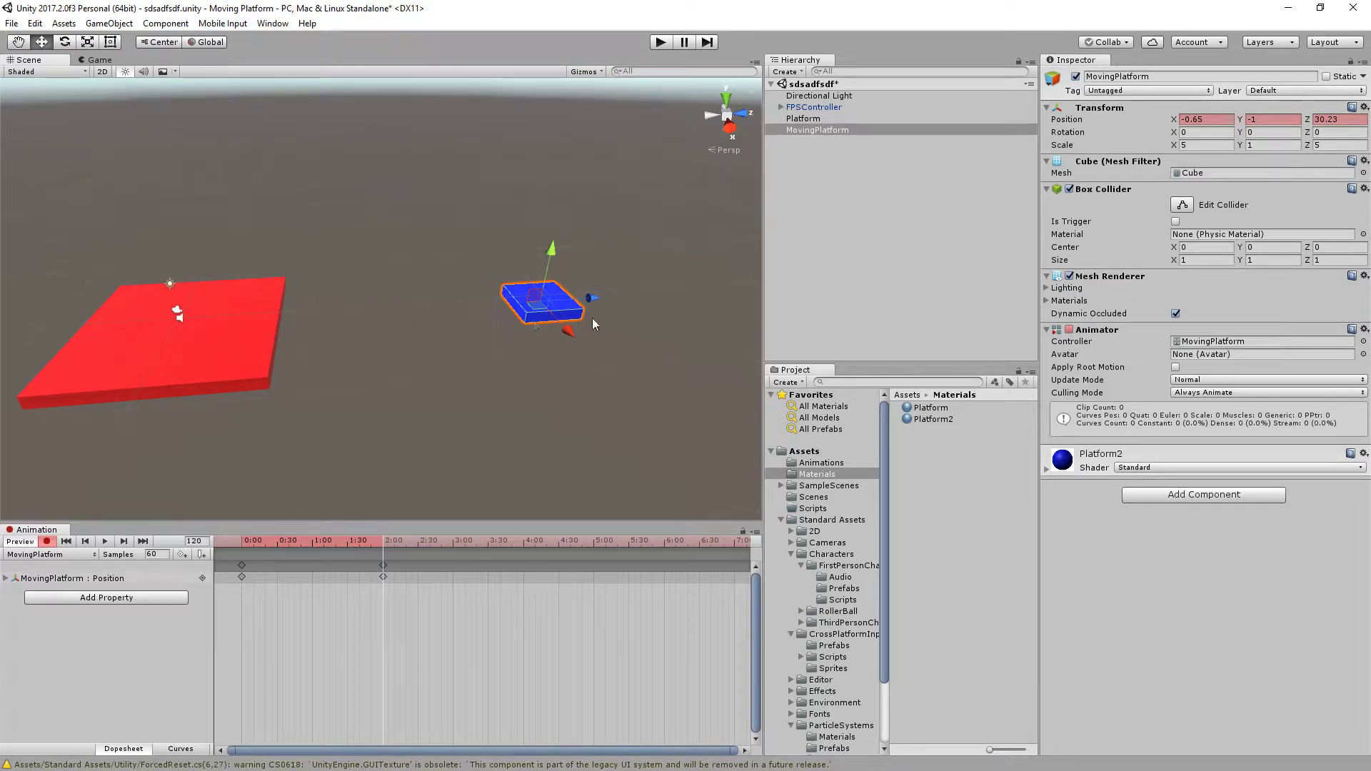
left_click(524, 544)
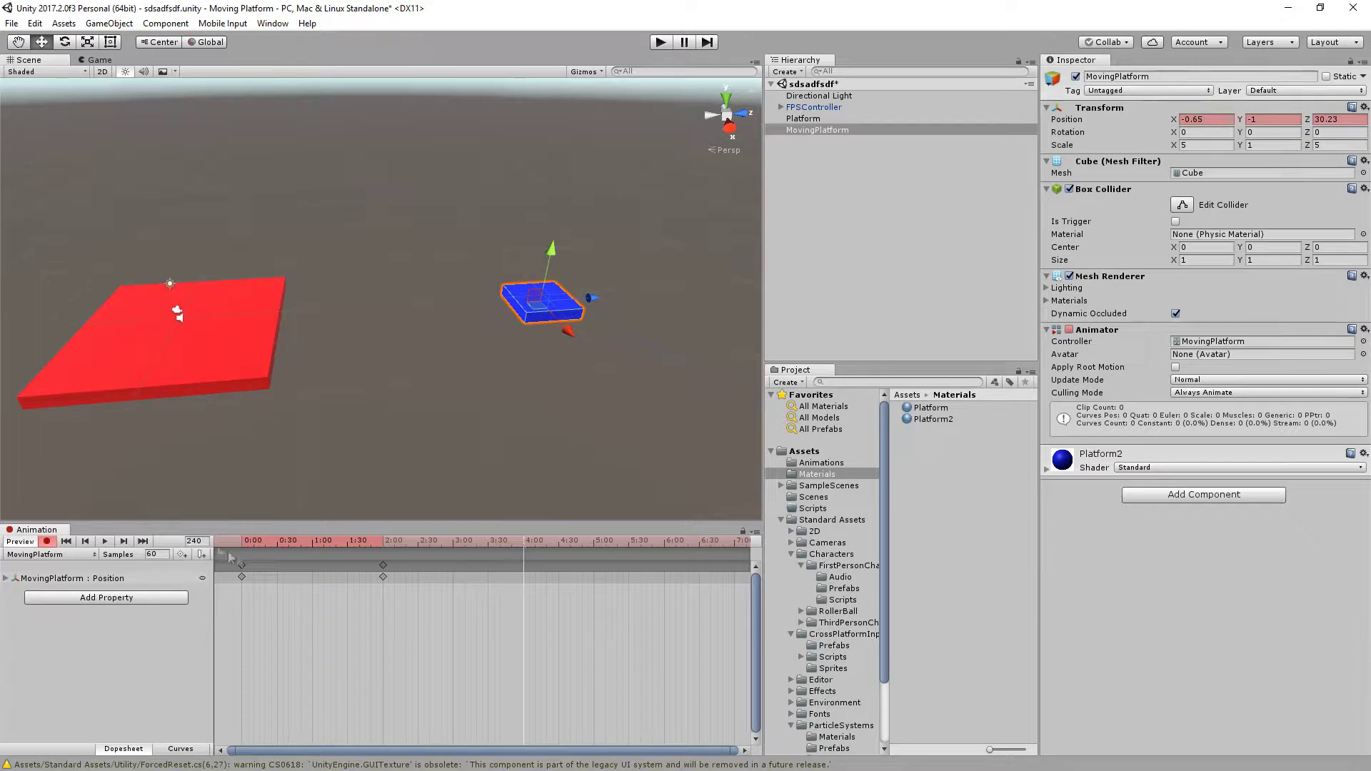
left_click(243, 566)
key("ctrl+c")
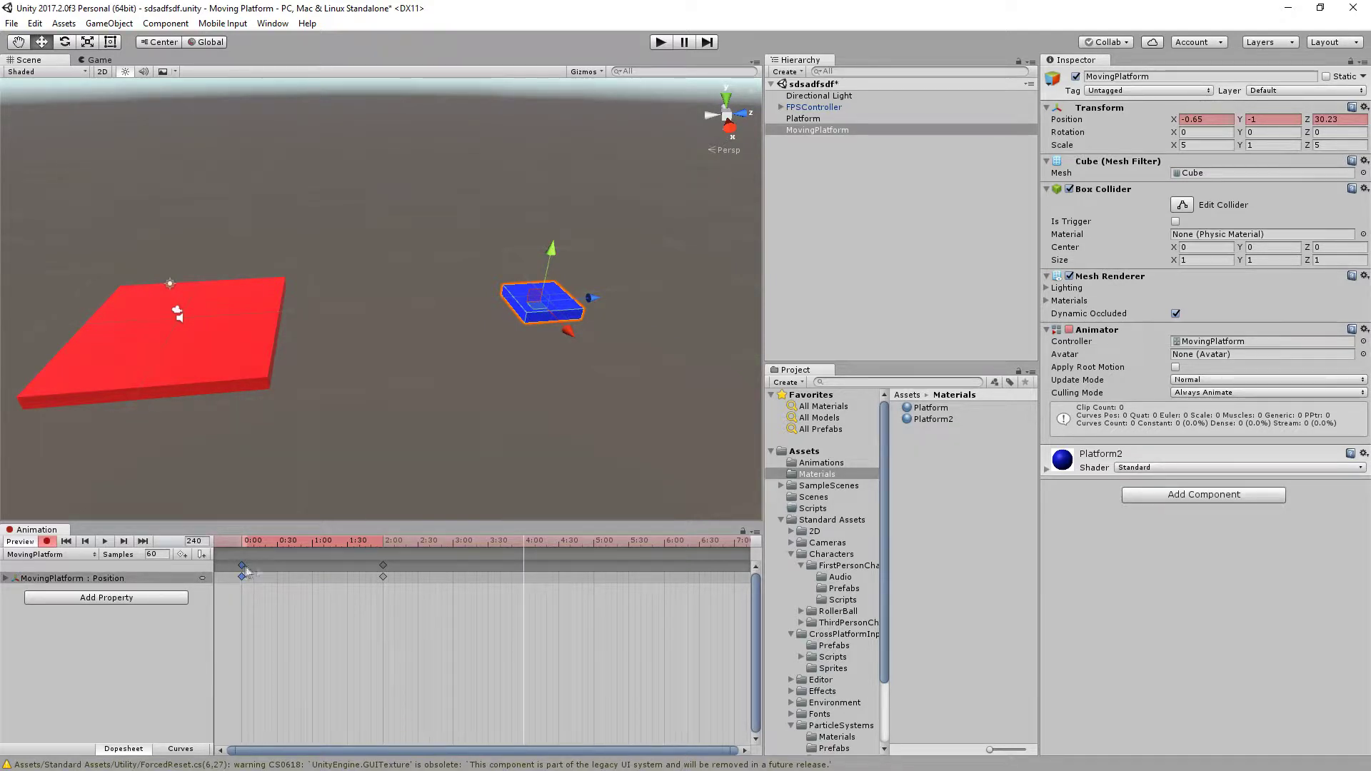
key("ctrl+v")
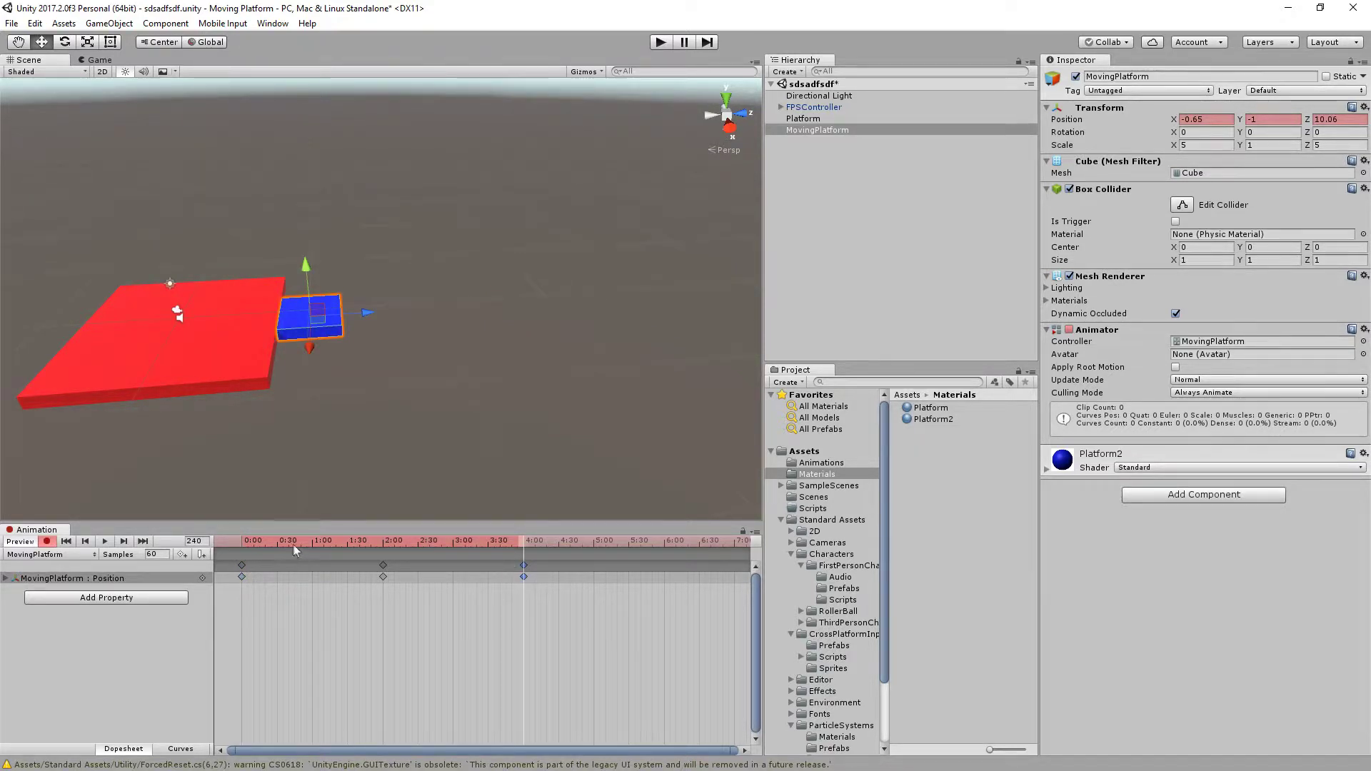
Step: Preview the MovingPlatform clip from its start, return to frame 0 and turn off keyframe recording
left_click_drag(274, 543, 237, 543)
left_click(105, 542)
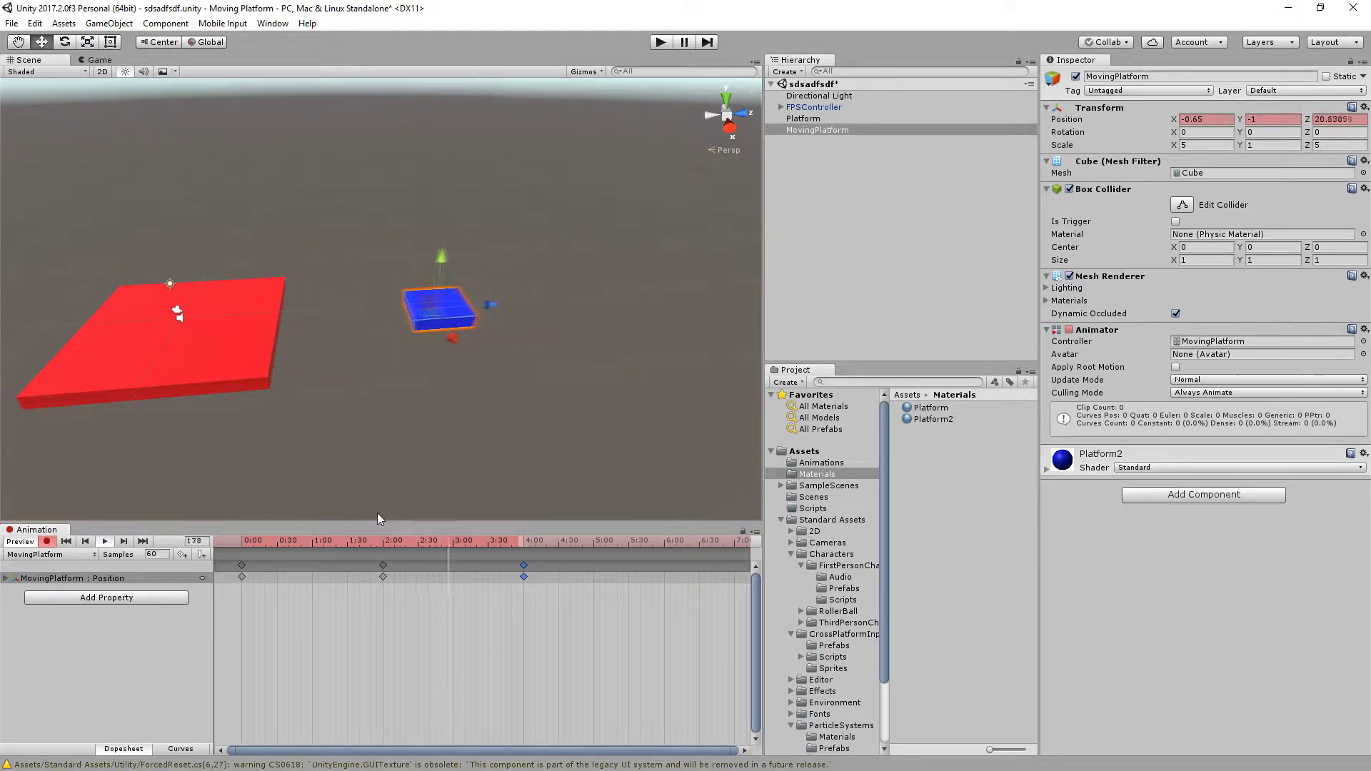
left_click(105, 542)
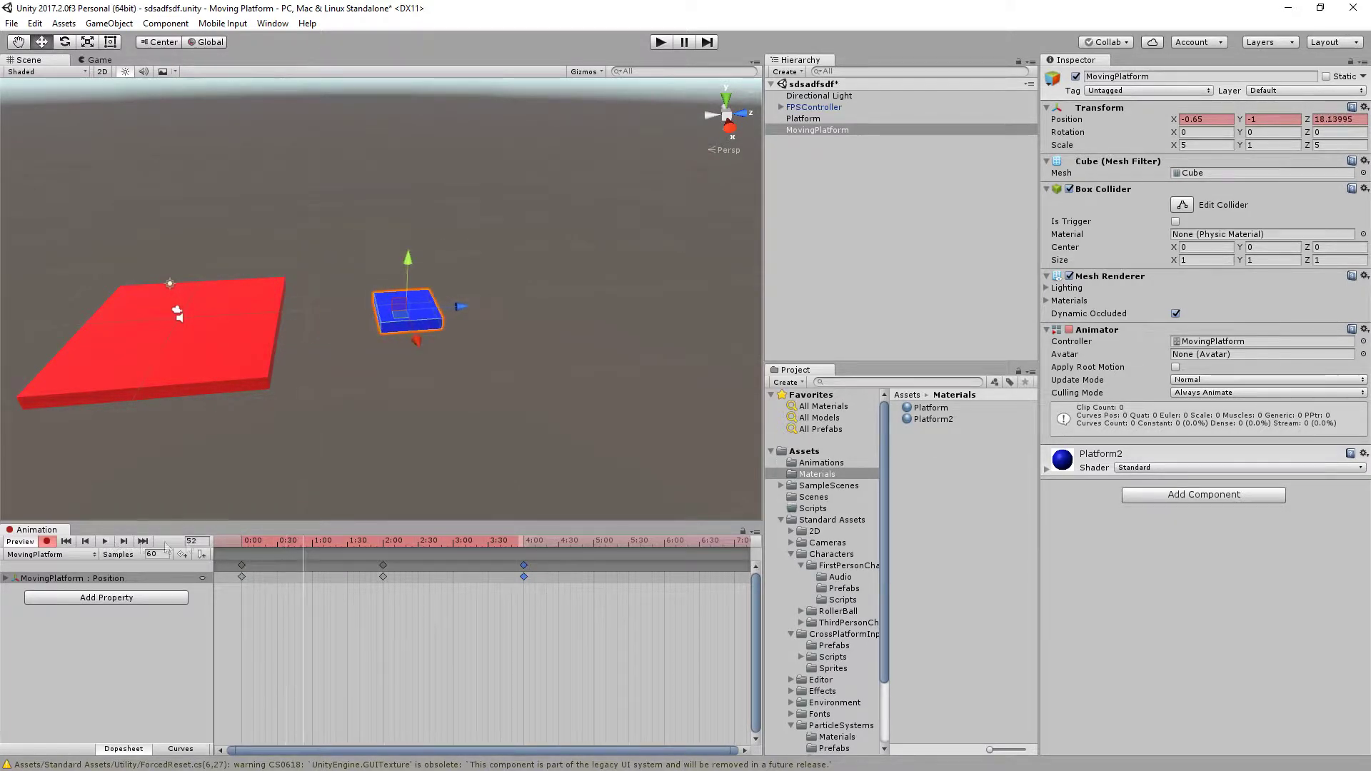
left_click(238, 542)
left_click(46, 542)
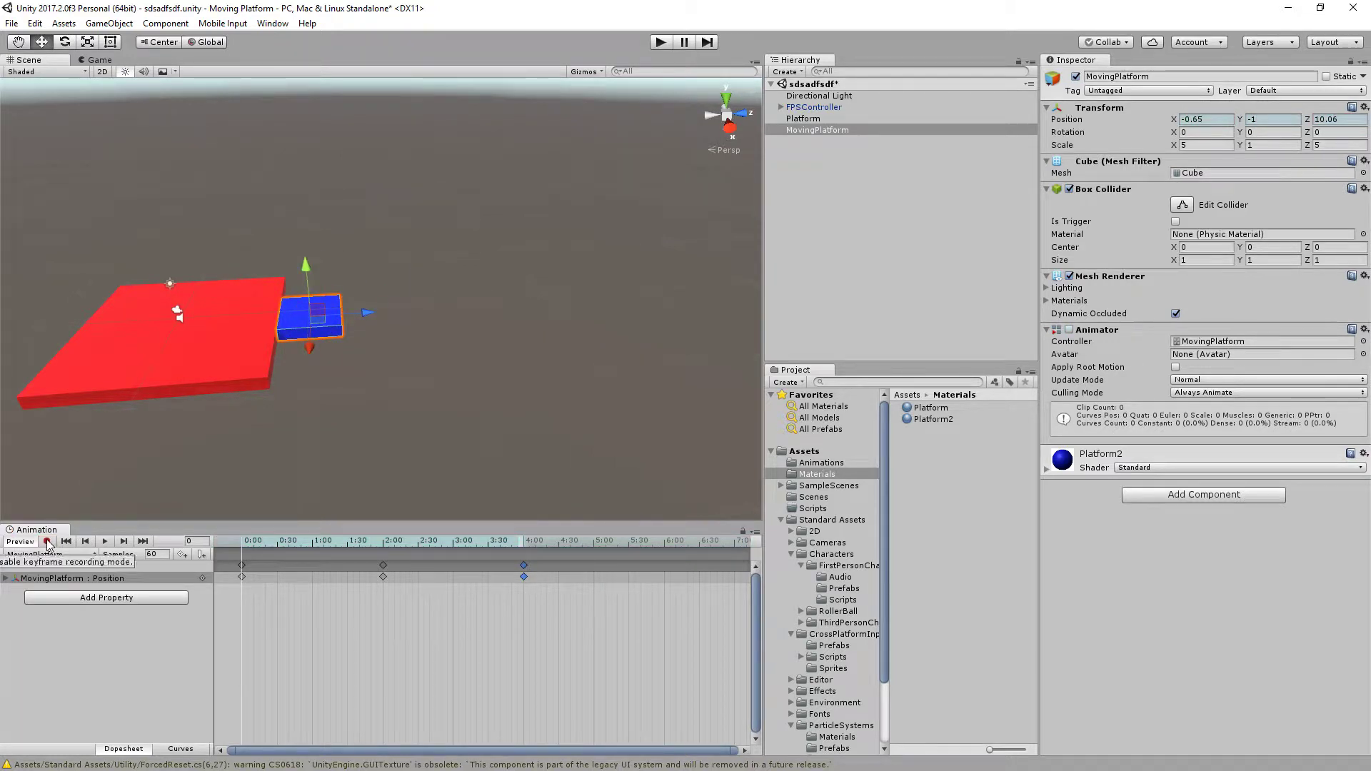
Step: Play-test the scene by walking the player forward towards the moving blue platform, and stop play mode
scroll(395, 575, "down", 2)
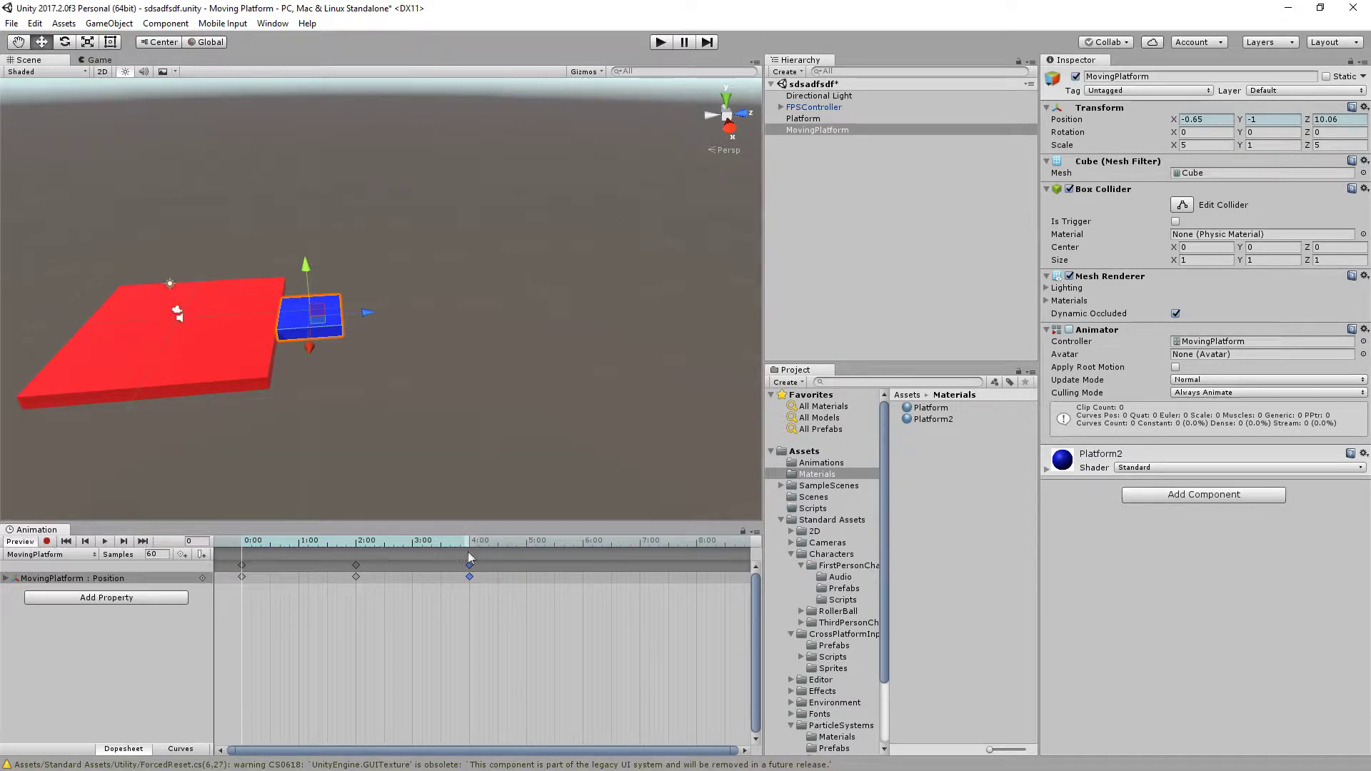
mouse_move(471, 569)
left_mouse_down()
mouse_move(588, 569)
mouse_move(470, 569)
left_mouse_up()
right_click_drag(271, 372, 275, 311)
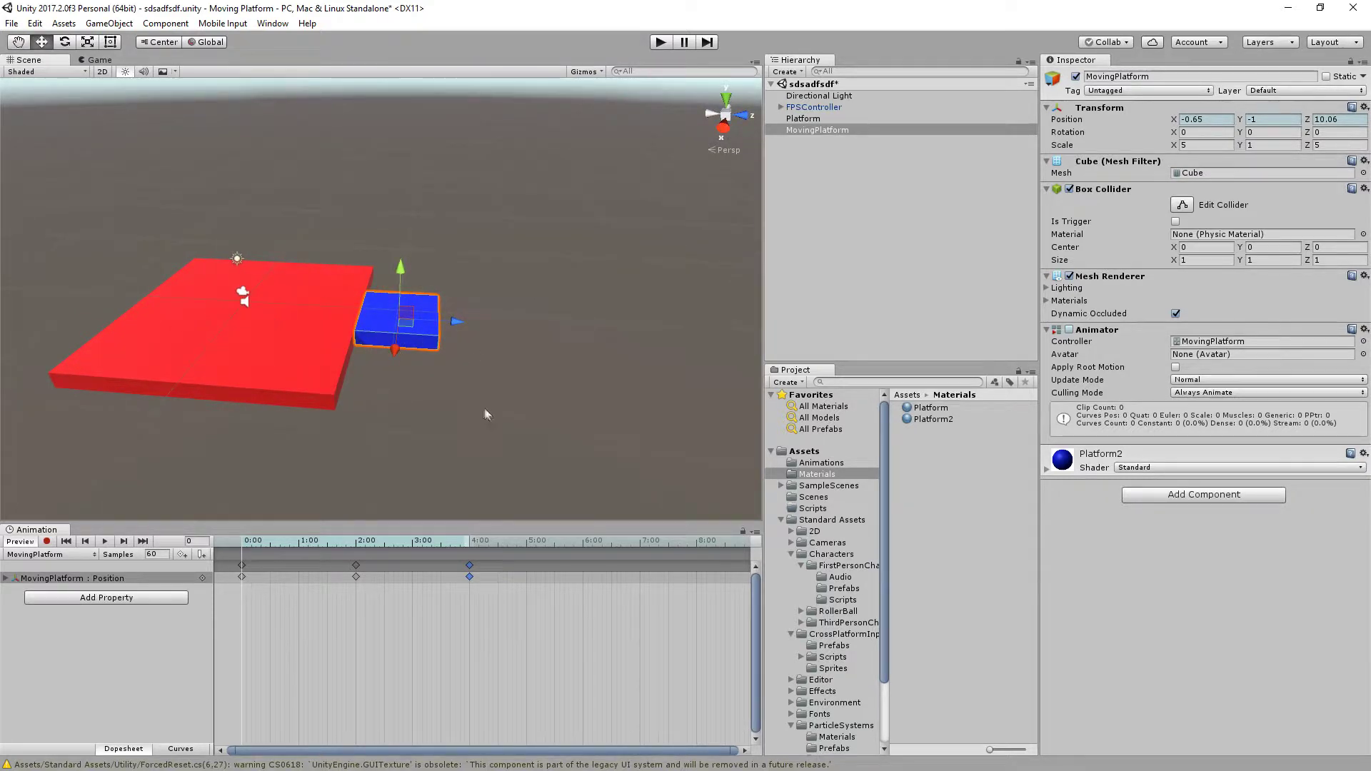
left_click(661, 42)
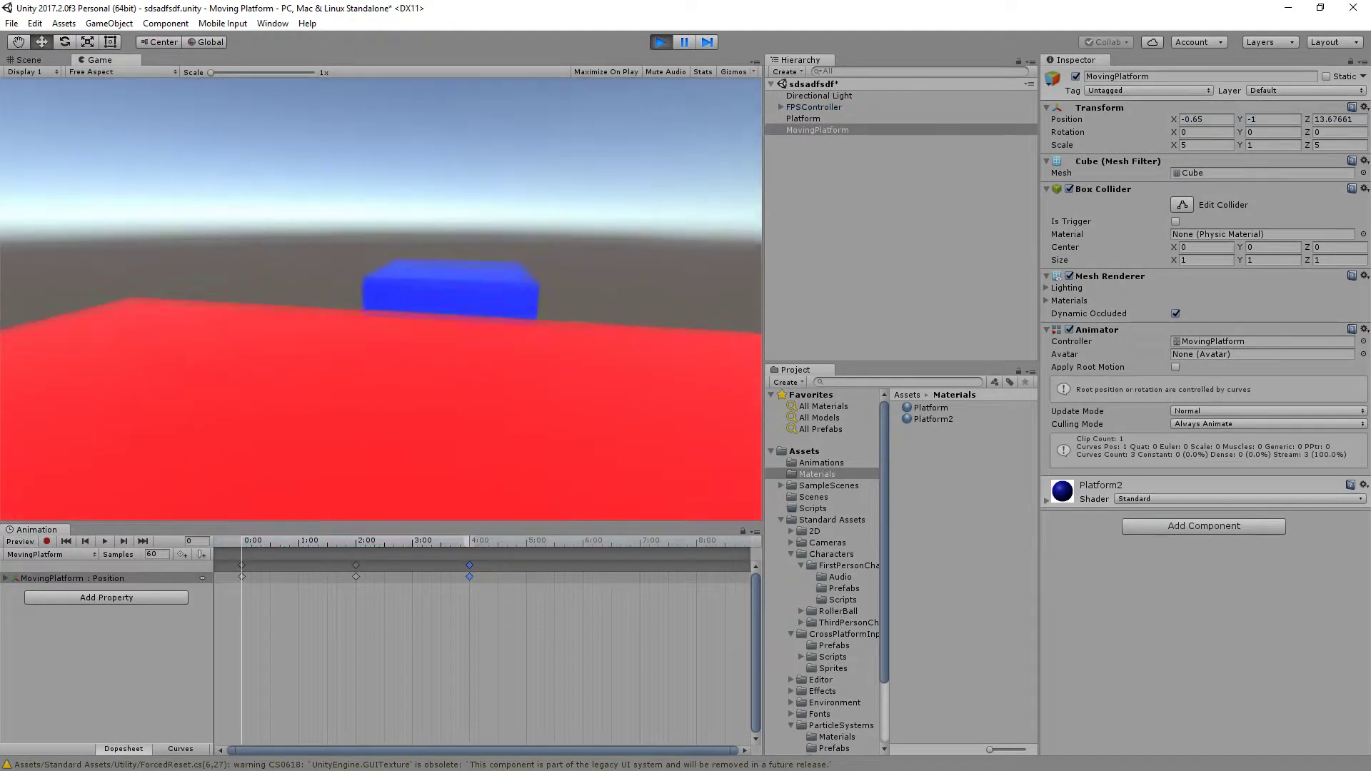
key("w")
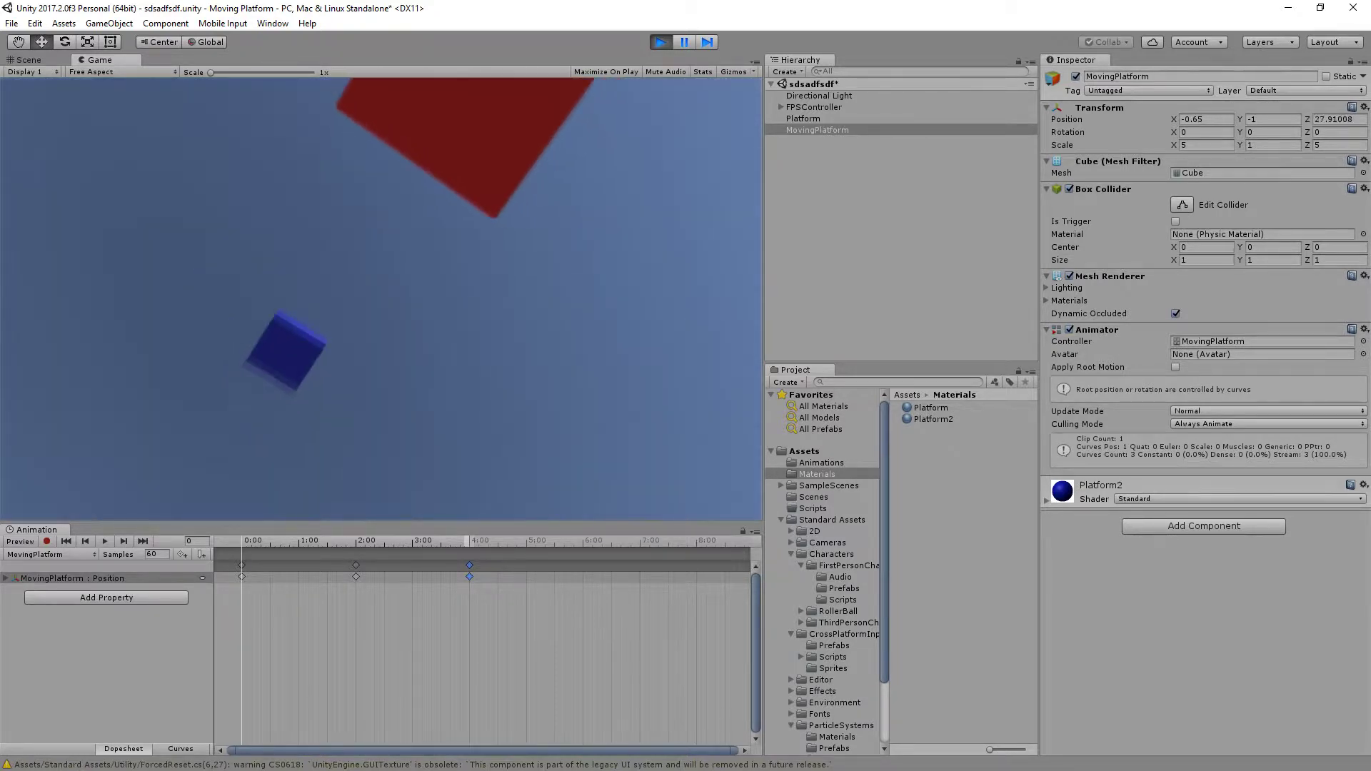
left_click(660, 42)
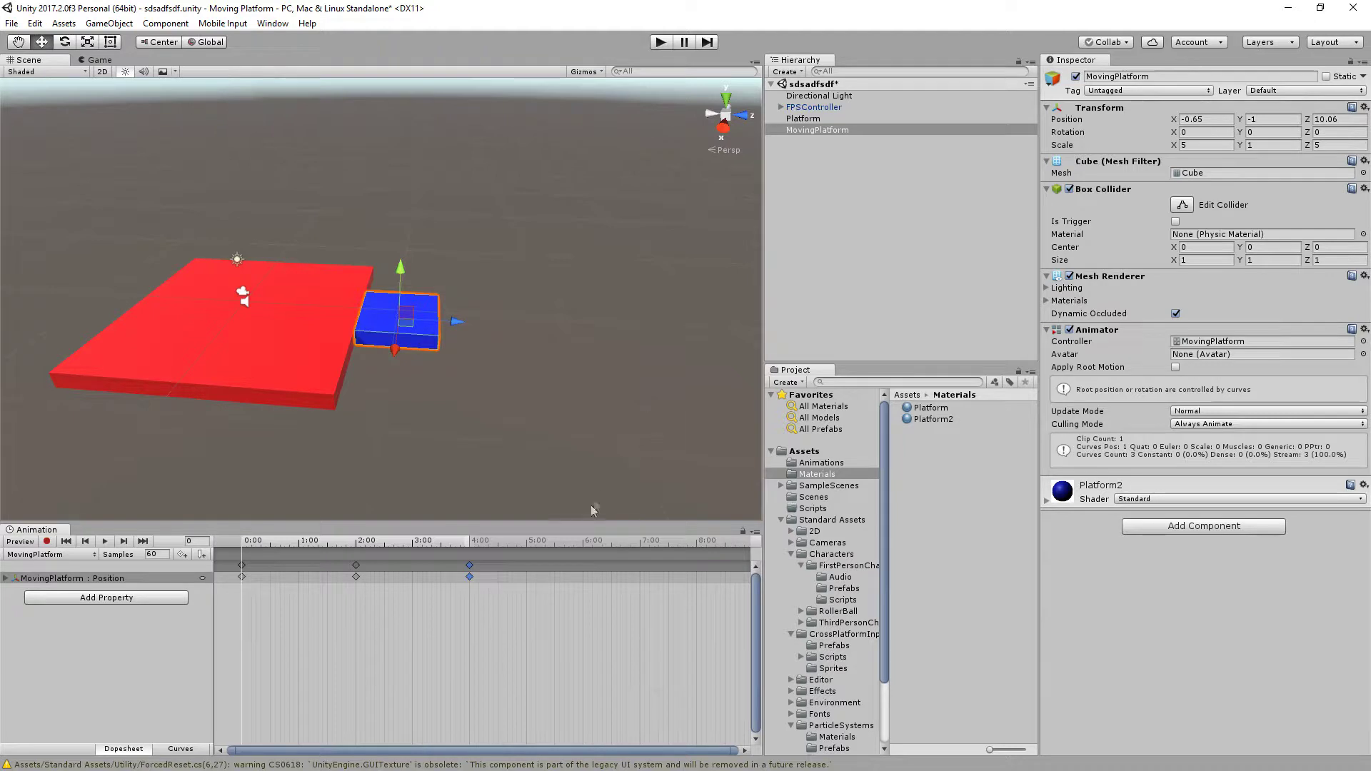
Step: Duplicate the MovingPlatform object and rename the copy PlatformTrigger
scroll(559, 587, "down", 2)
scroll(553, 586, "down", 1)
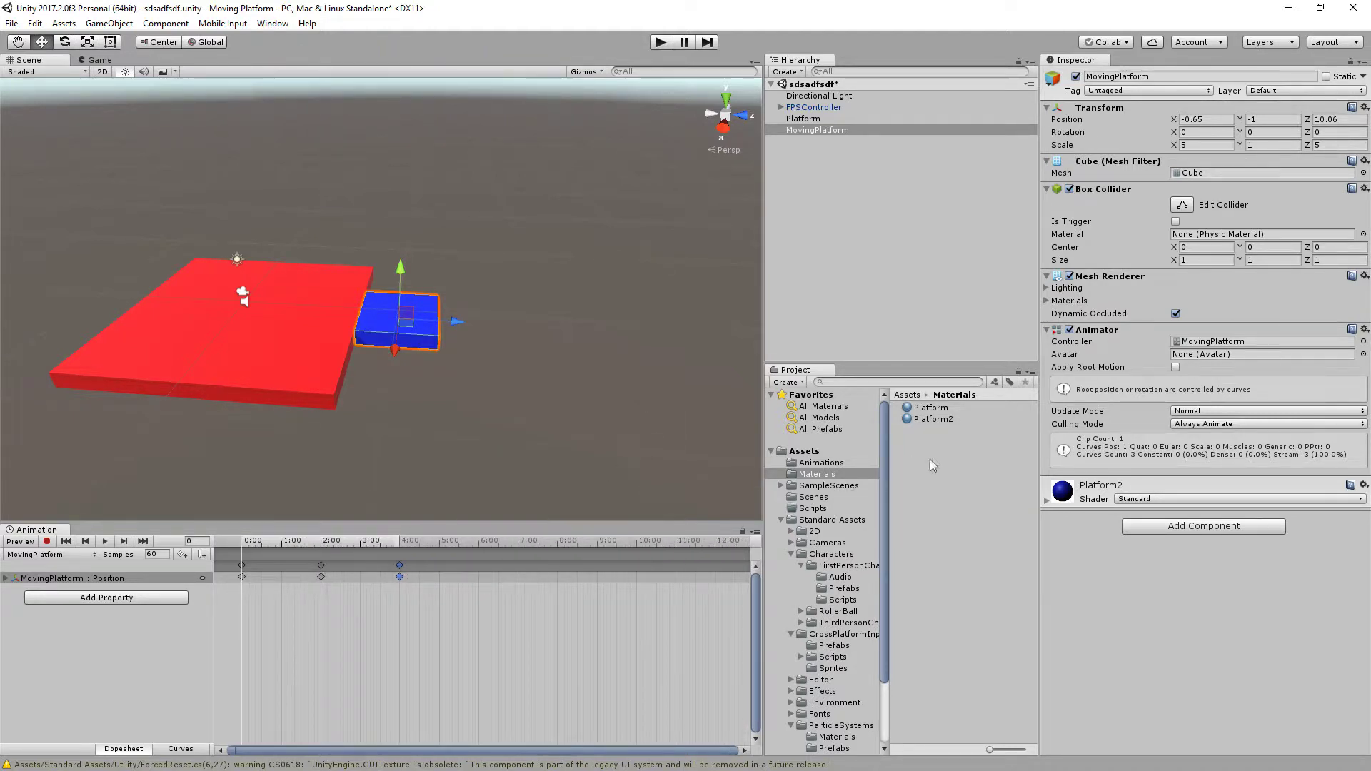
left_click(816, 132)
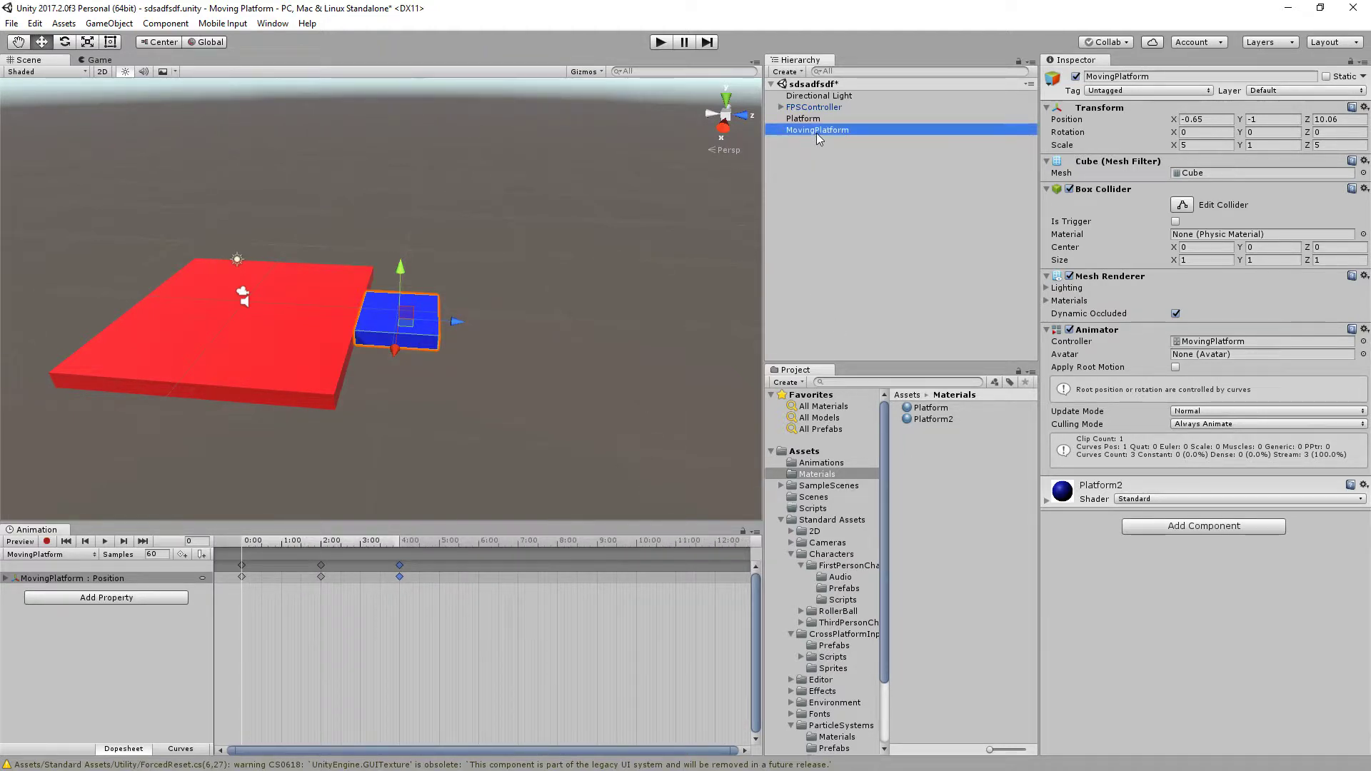
key("ctrl+d")
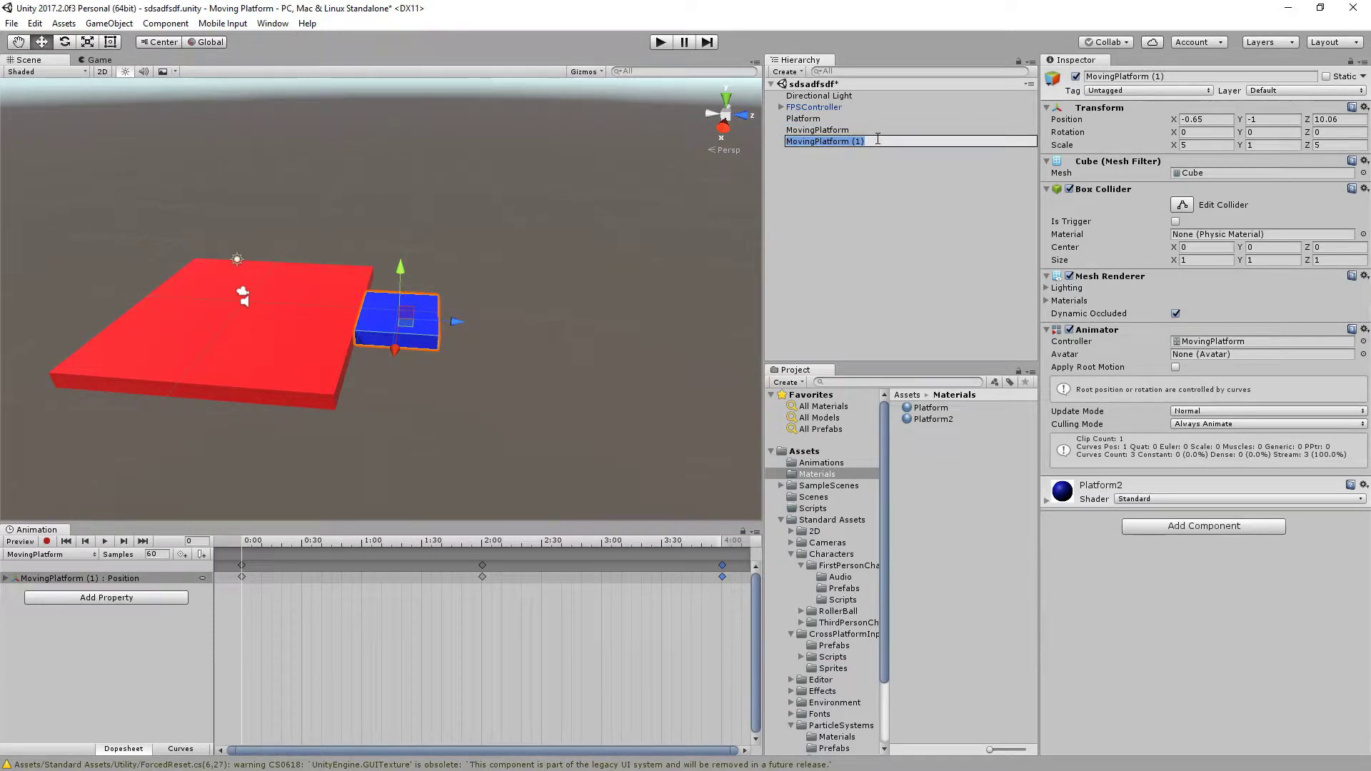
type("PlatformTrigger")
key("Return")
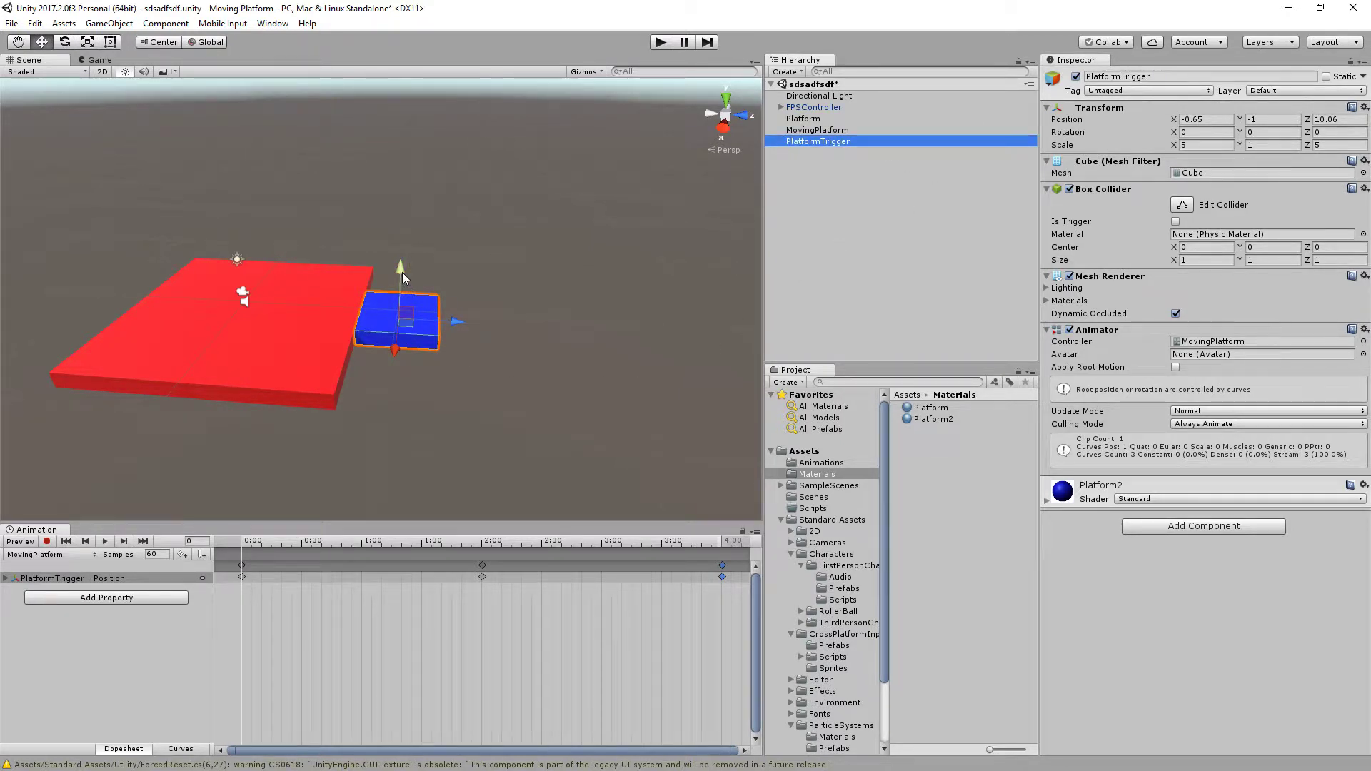
Step: Raise PlatformTrigger to about Y 0.01, on top of the blue platform, and disable its Mesh Renderer
left_click_drag(401, 272, 403, 256)
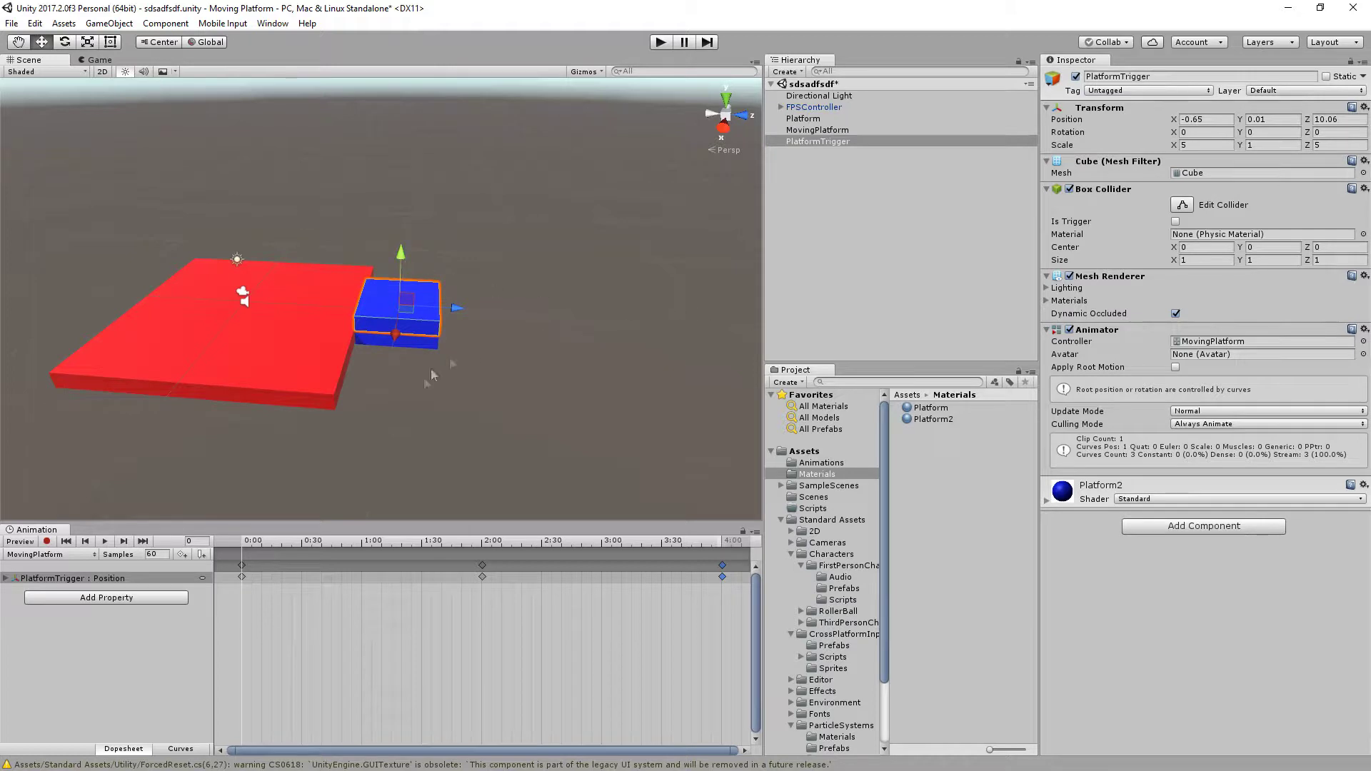
scroll(430, 367, "up", 3)
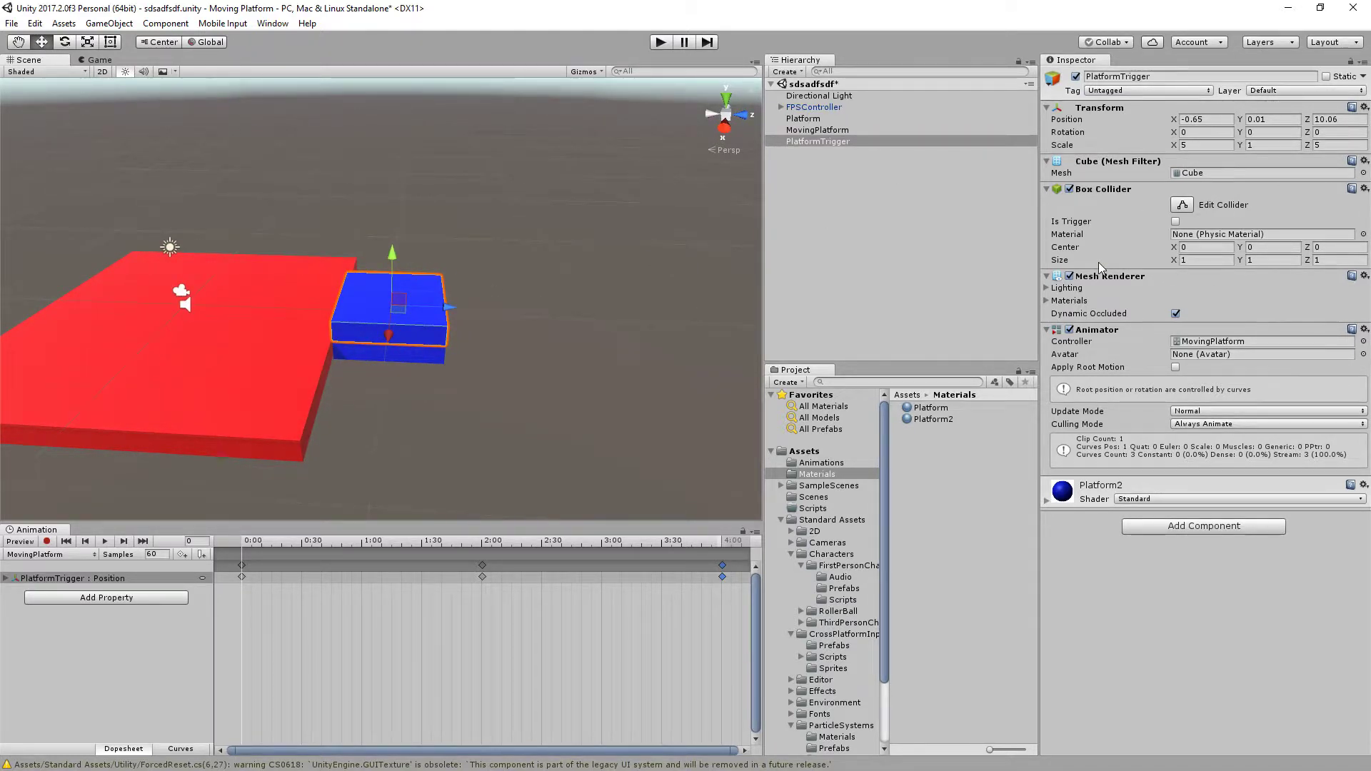
left_click(1069, 275)
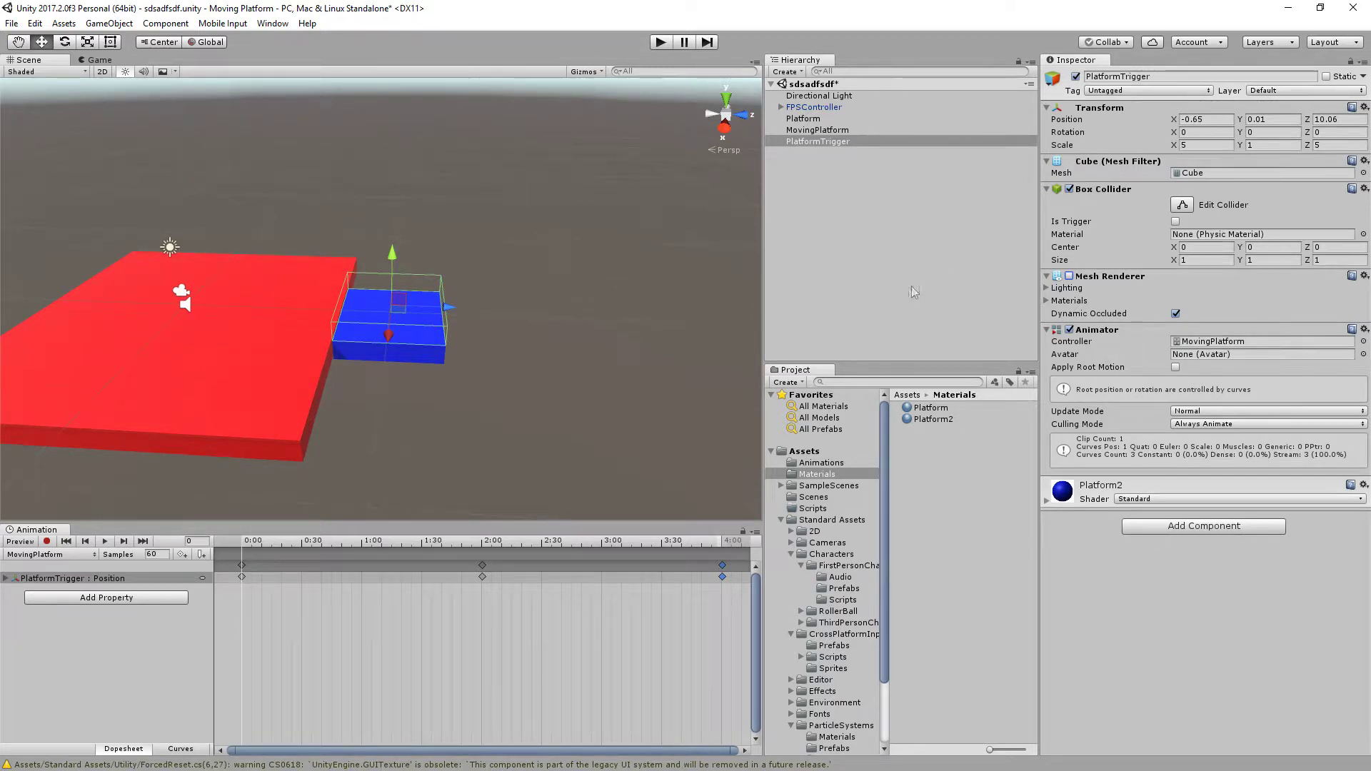
Step: Make PlatformTrigger's Box Collider a trigger and remove its Animator component
left_click(1175, 222)
left_click(1175, 221)
left_click(1175, 221)
left_click(1364, 329)
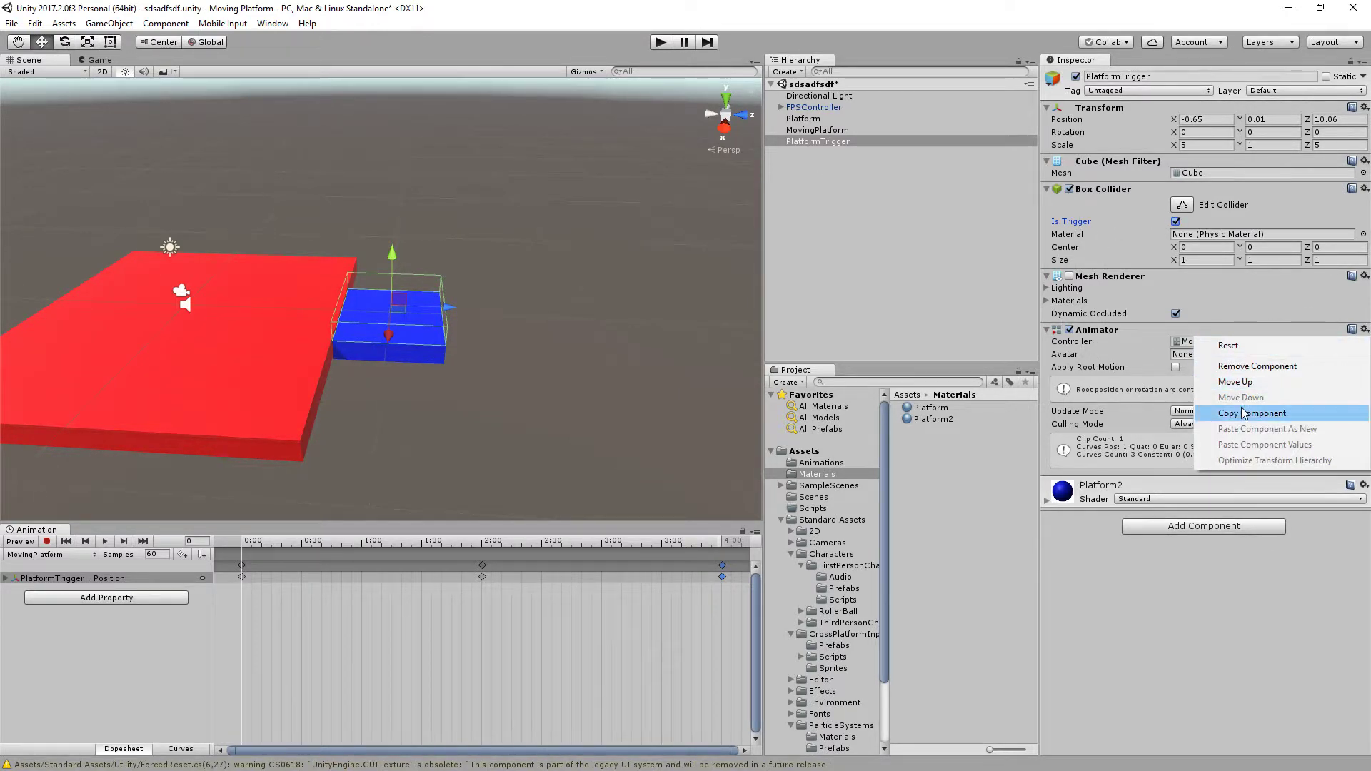
left_click(1262, 367)
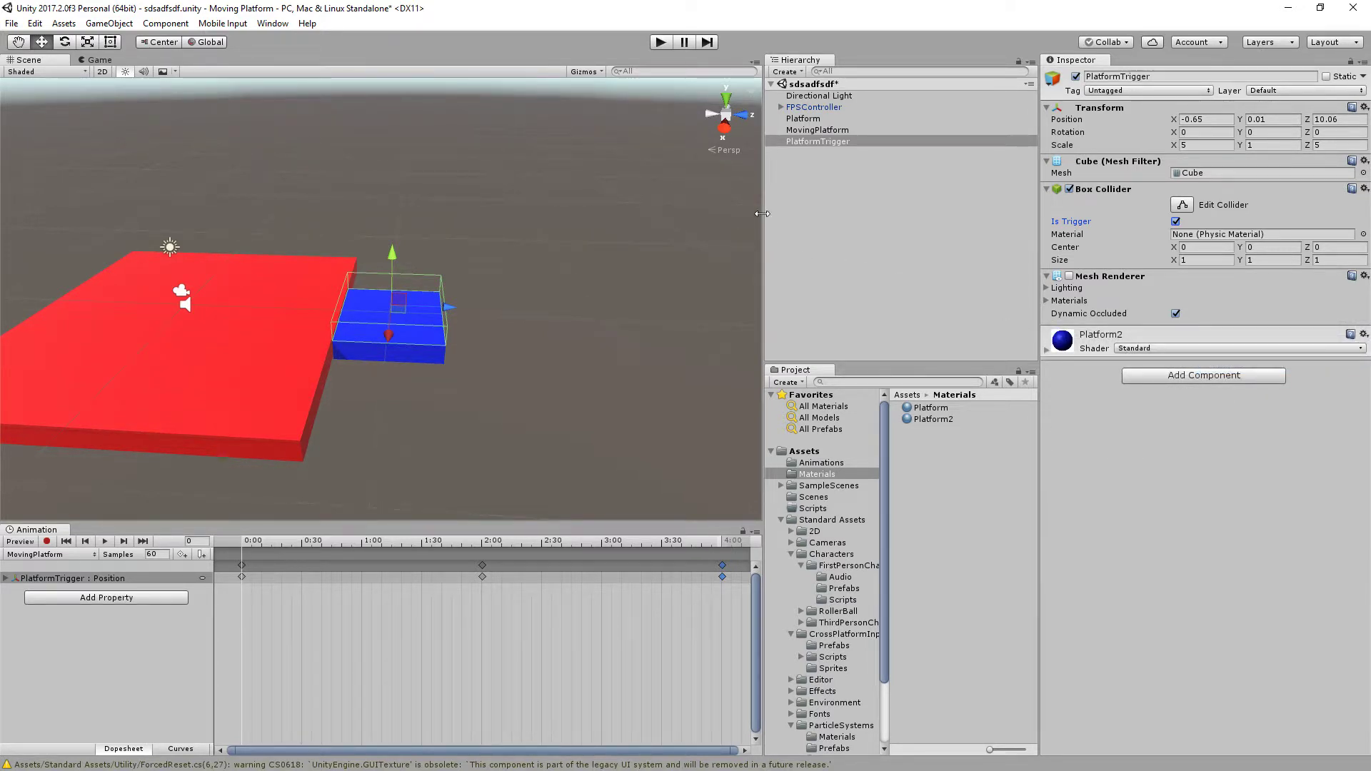
Step: Make PlatformTrigger a child of the MovingPlatform object
left_click(795, 213)
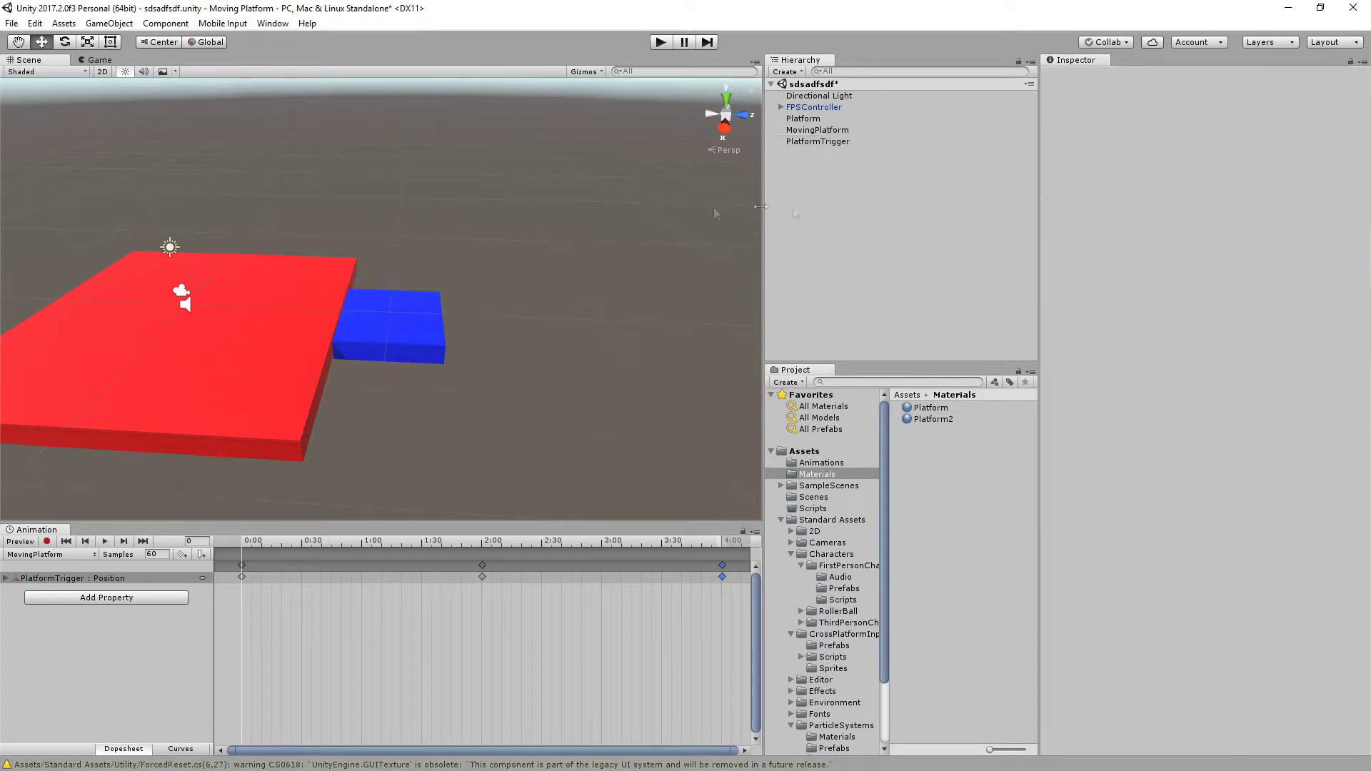
left_click(816, 142)
mouse_move(817, 142)
left_mouse_down()
mouse_move(872, 143)
mouse_move(830, 131)
left_mouse_up()
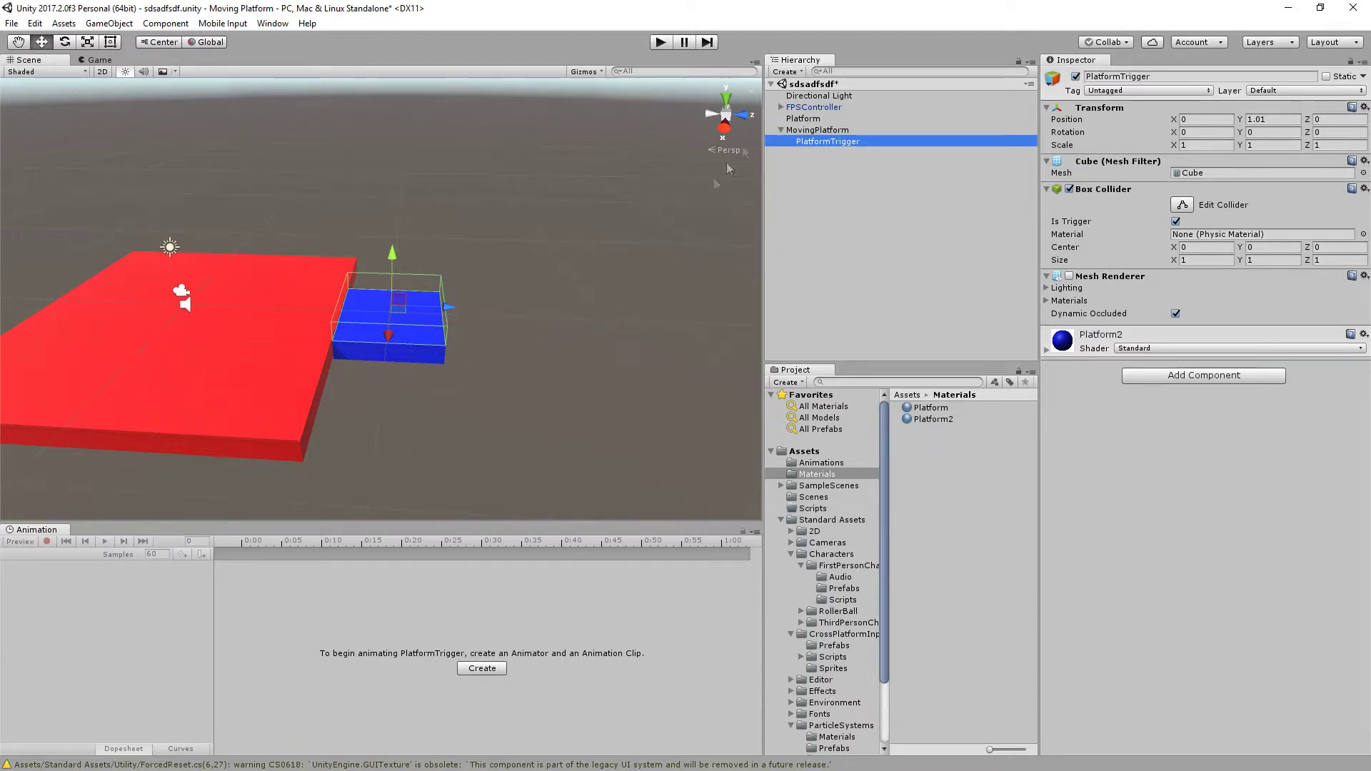
Step: Run the scene briefly to check the moving platform, stop it and preview the MovingPlatform animation clip
left_click(662, 43)
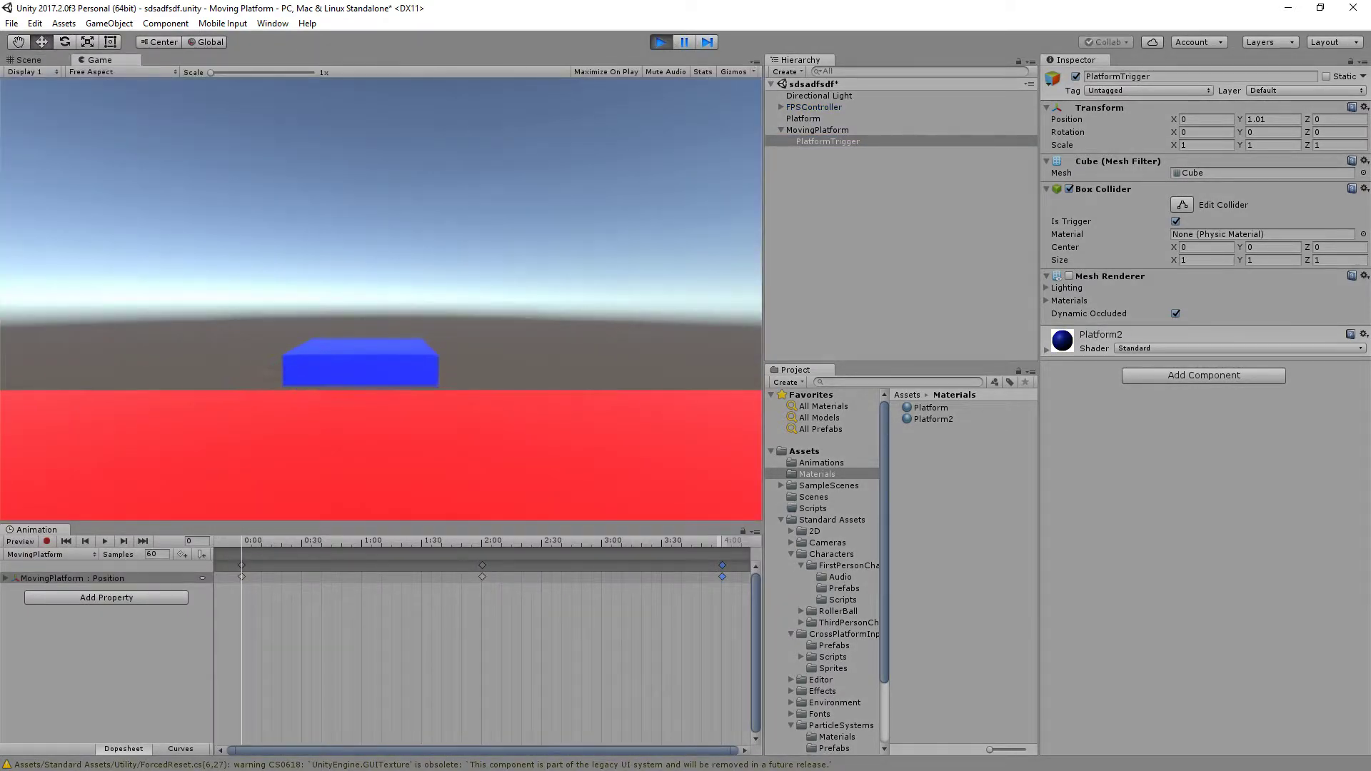
key("ctrl+p")
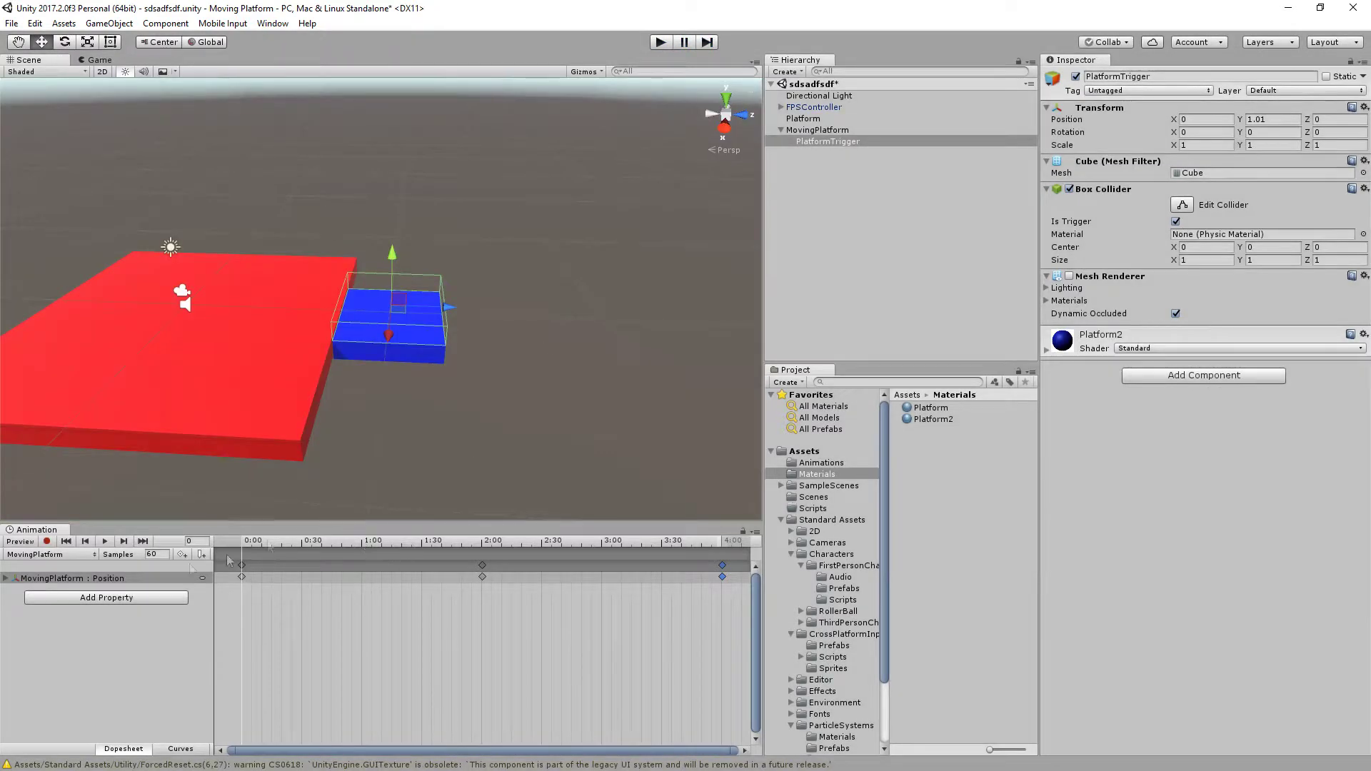
left_click(106, 541)
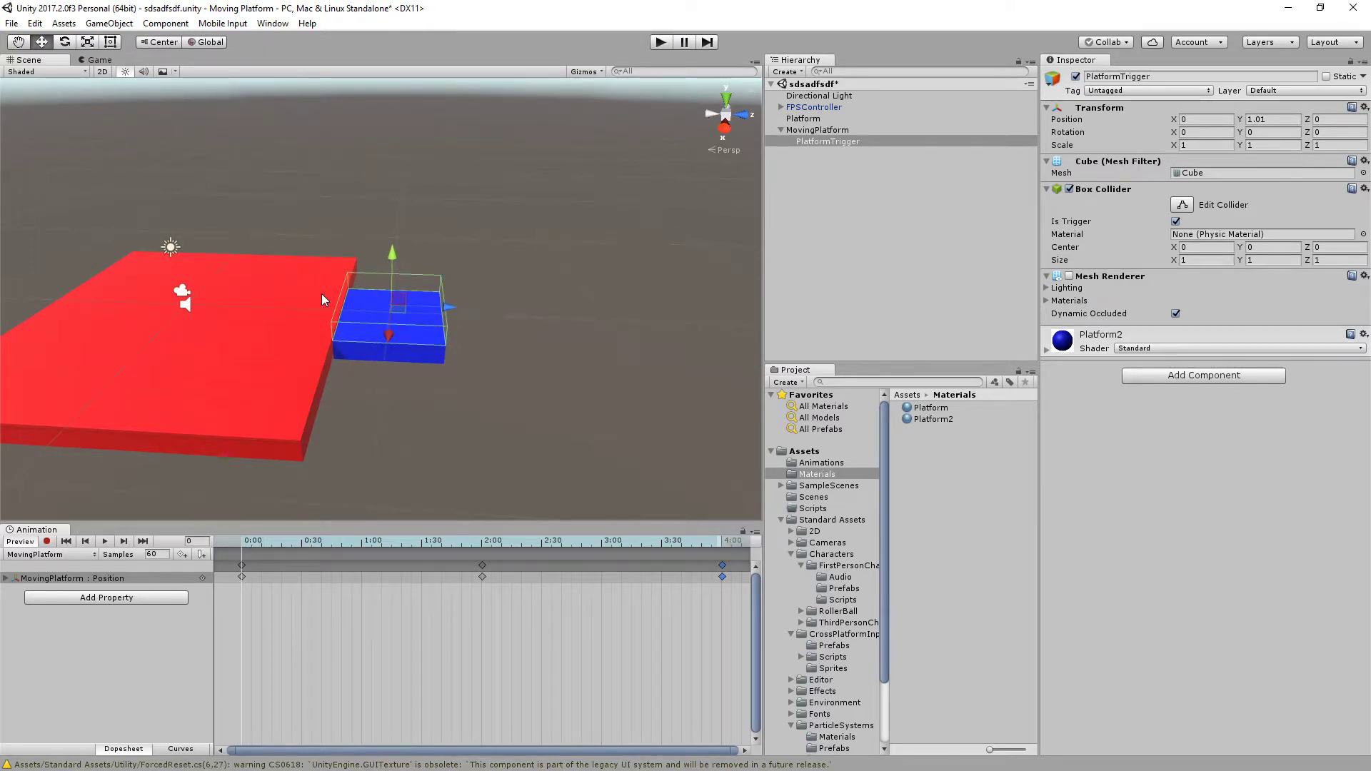
Step: Create a C# script named MovingPlatformScript in the project's Scripts folder
left_click(818, 508)
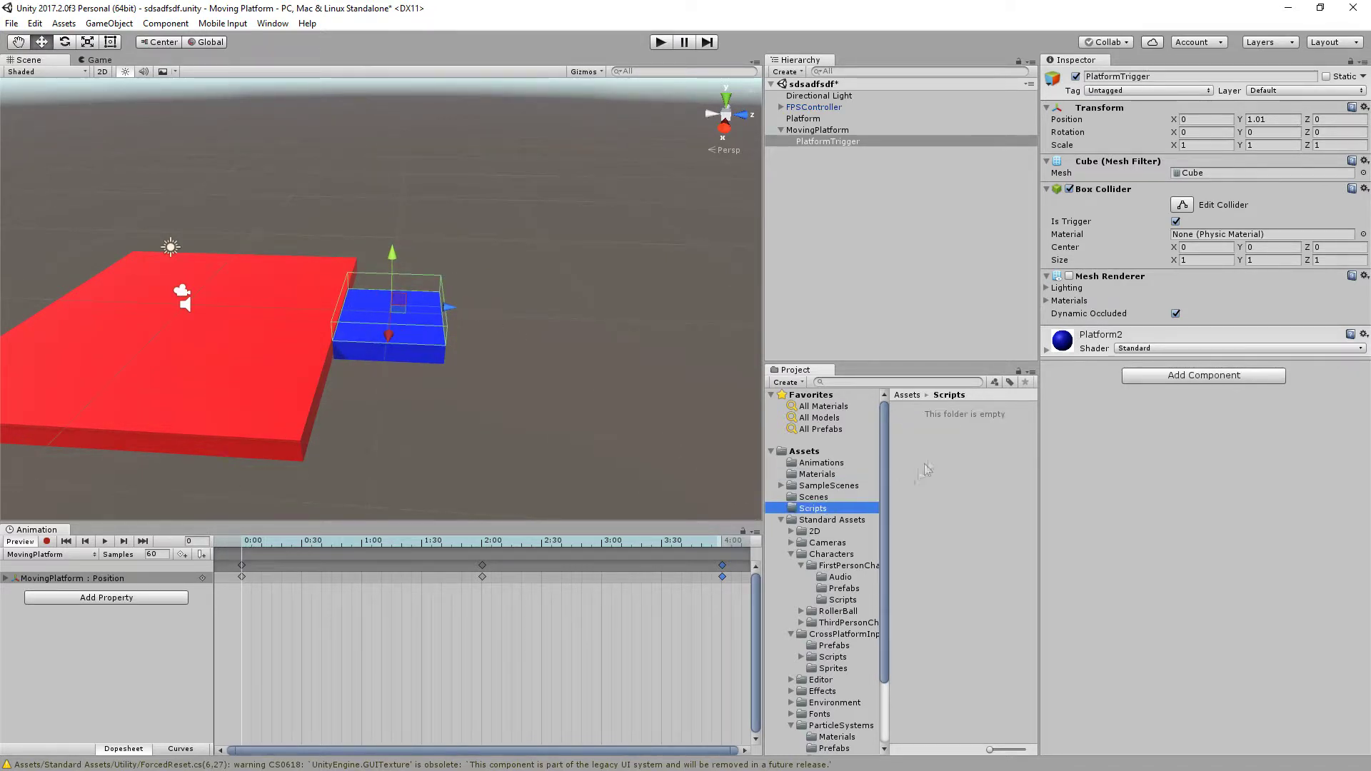
right_click(922, 439)
mouse_move(957, 448)
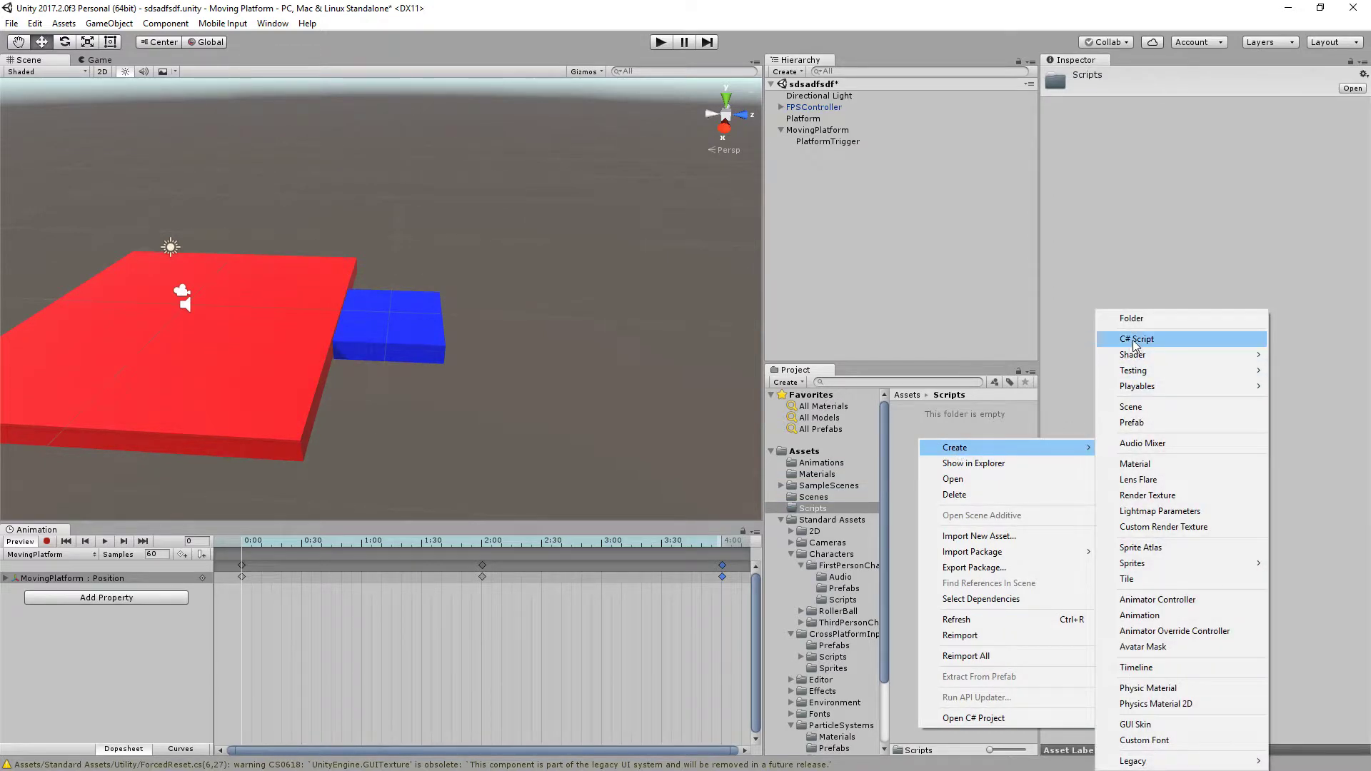
left_click(1135, 339)
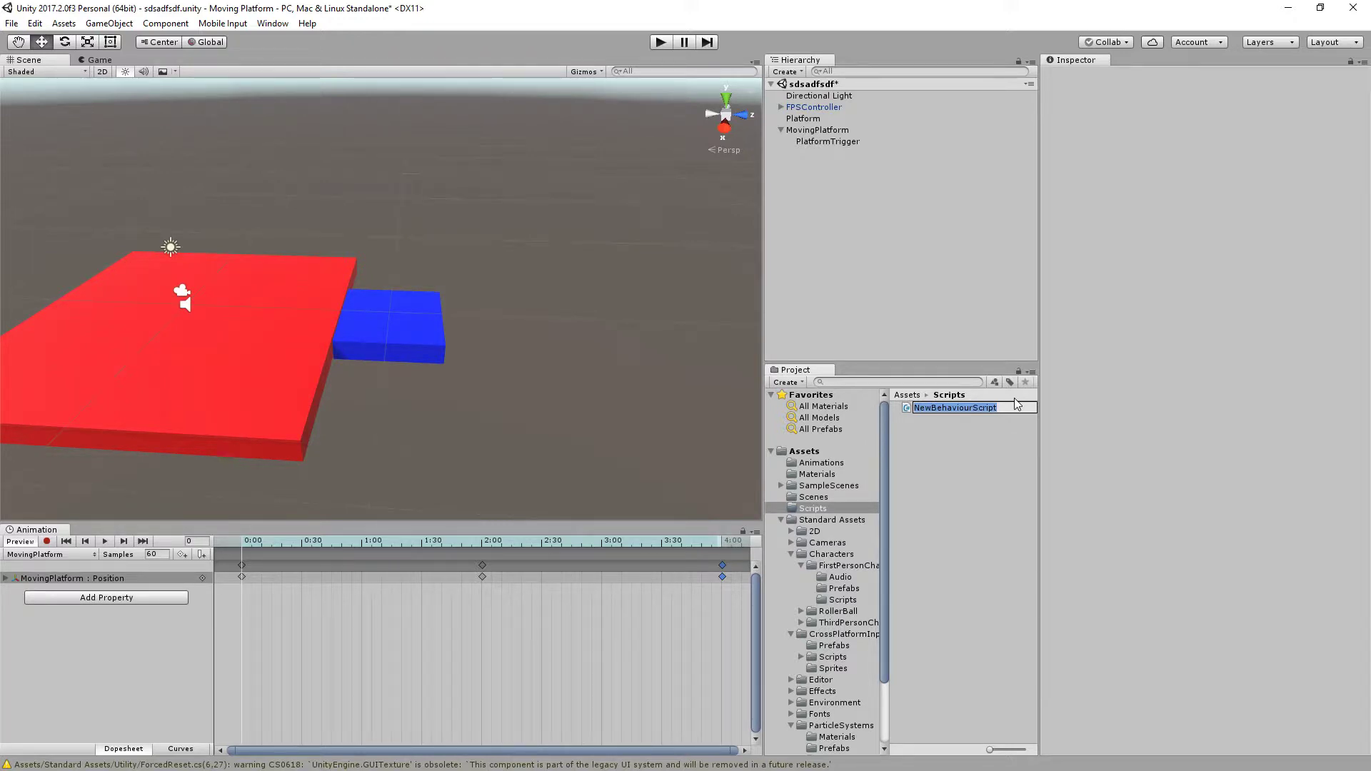
type("Mavi")
type("n")
key("BackSpace")
key("BackSpace")
key("BackSpace")
key("BackSpace")
type("ovingPlatform")
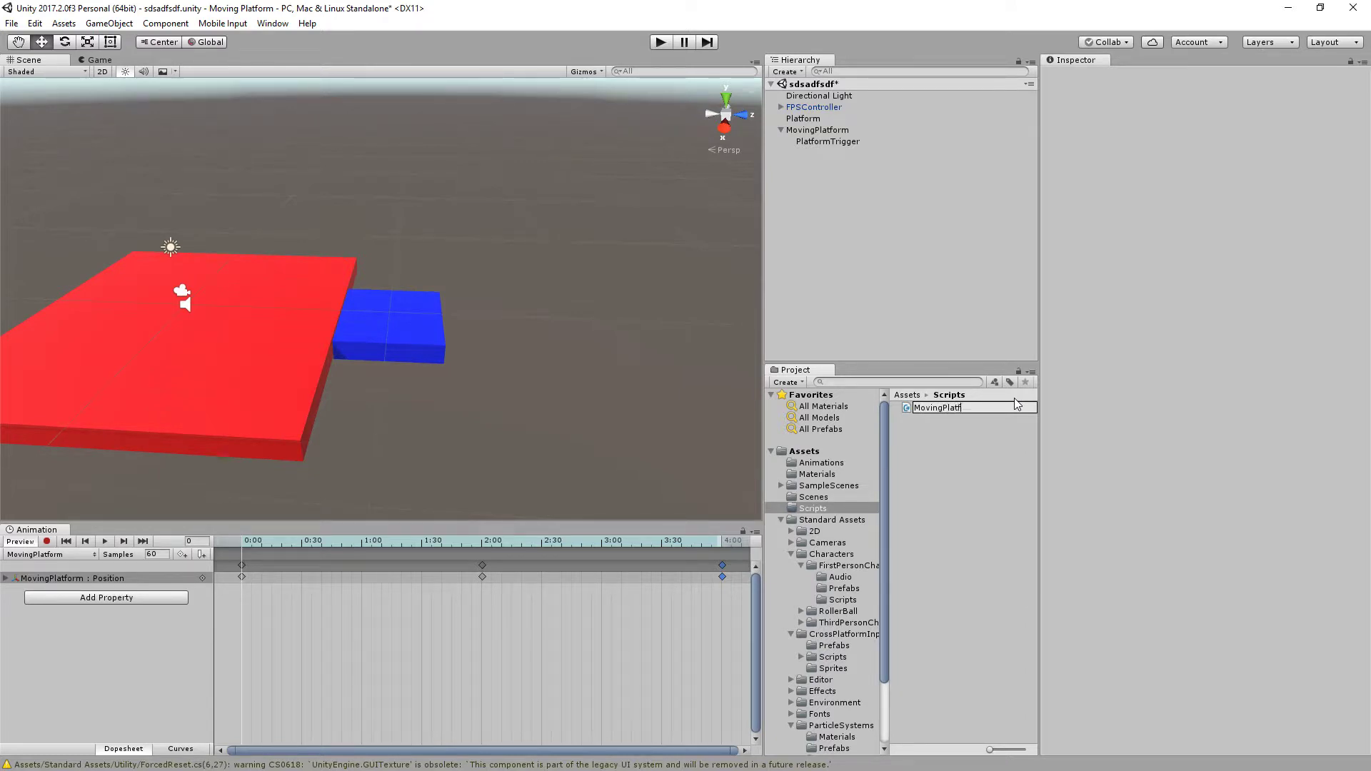
type("Script")
key("Return")
Step: Open MovingPlatformScript in MonoDevelop, maximize the editor and delete the default Start and Update methods from the class
left_click(910, 408)
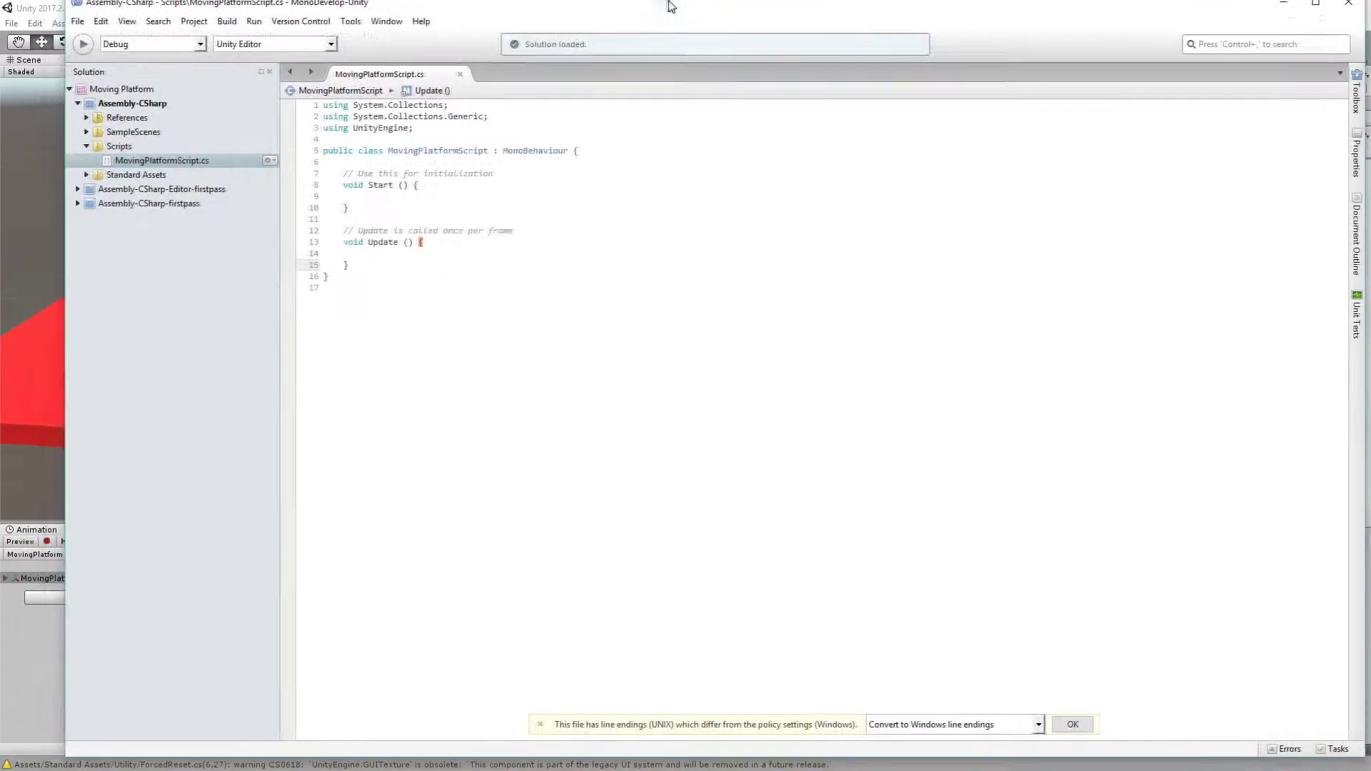
double_click(671, 6)
left_click_drag(357, 269, 257, 176)
key("Delete")
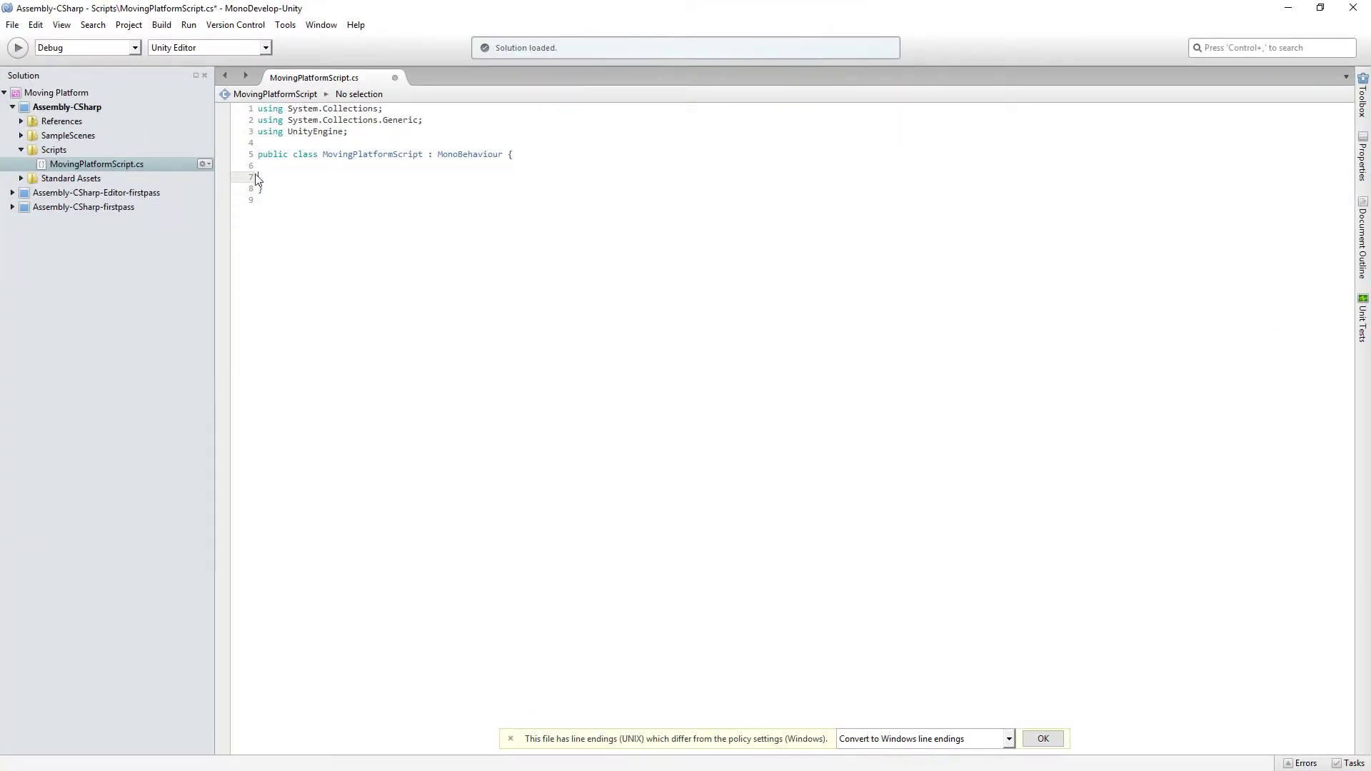
Step: Declare a public GameObject variable named MovingPlatform at the start of the MovingPlatformScript class
left_click(300, 164)
key("Return")
type("public G")
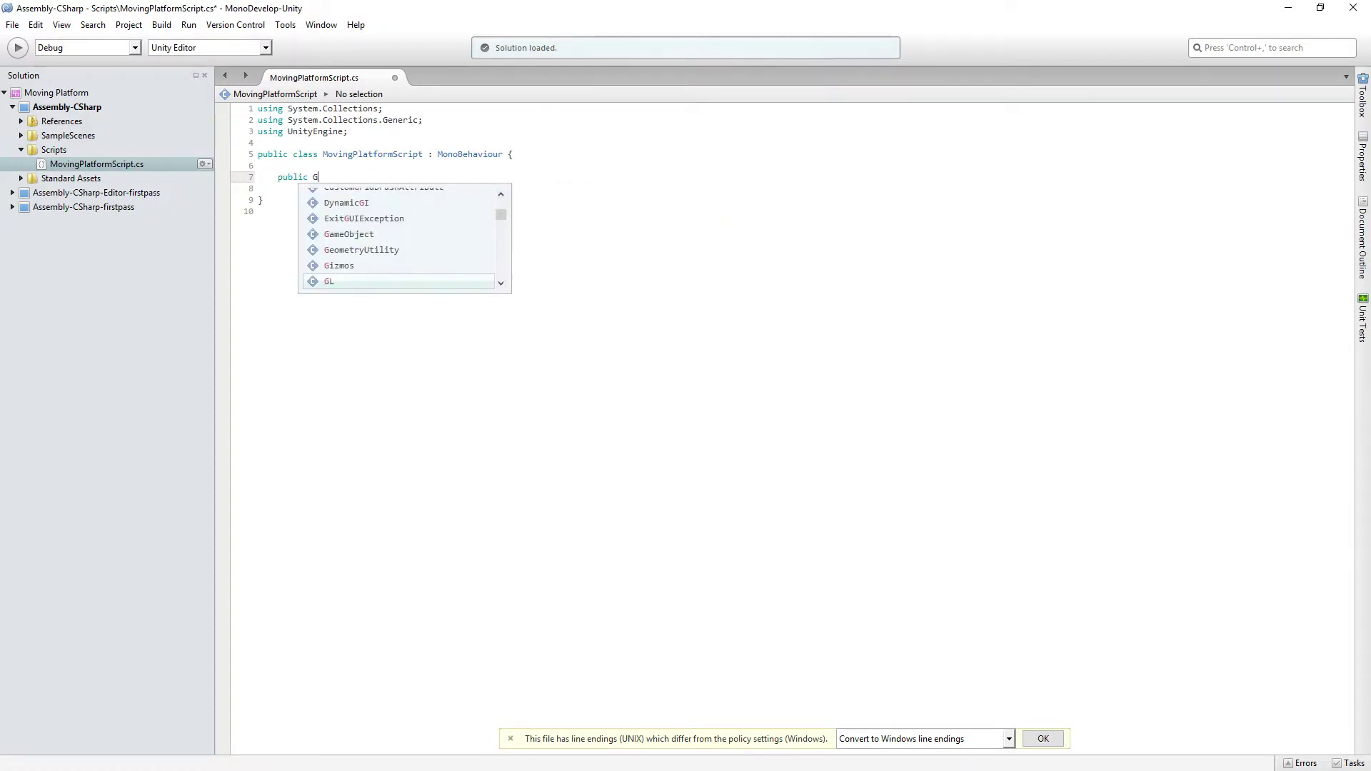
type("a")
key("Return")
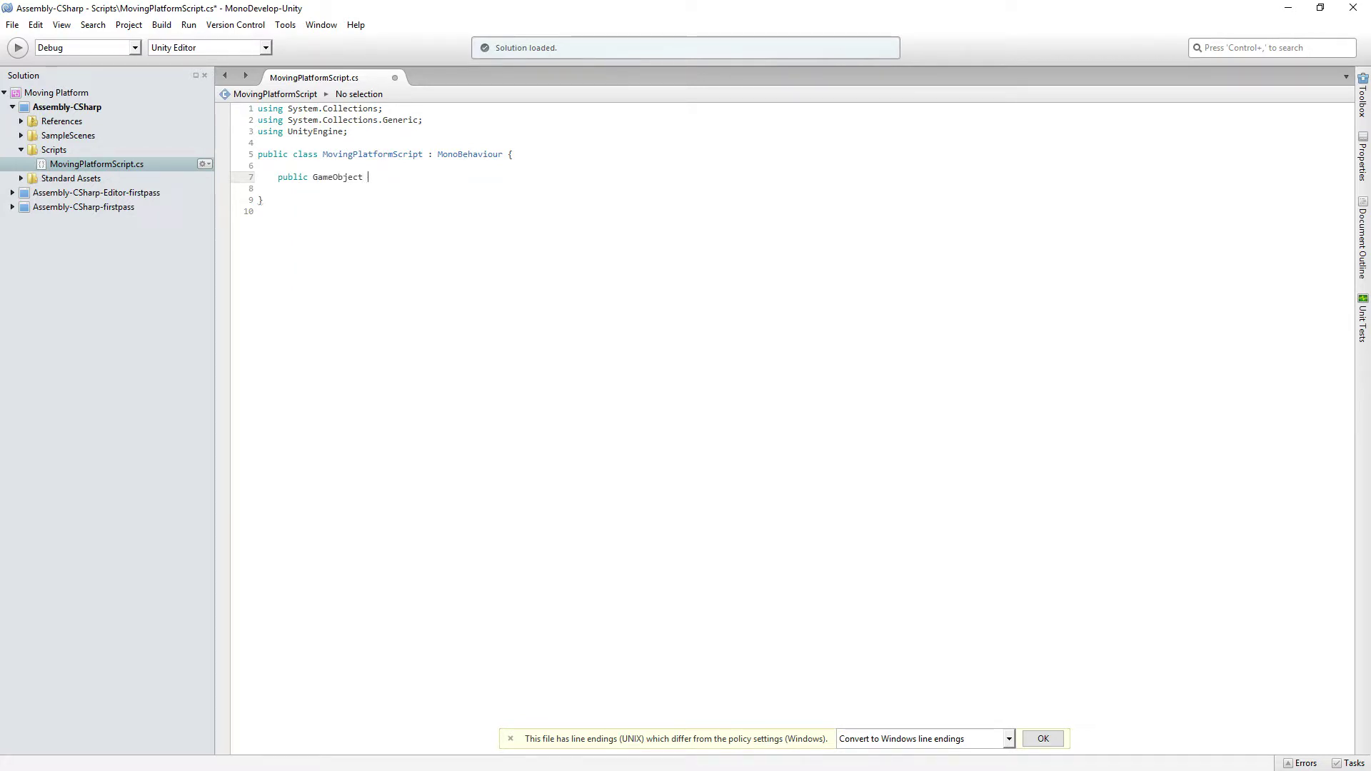
type("MovingPlatform;")
key("Return")
Step: Declare a public GameObject variable named Player below MovingPlatform and leave blank lines after it
type("publoc")
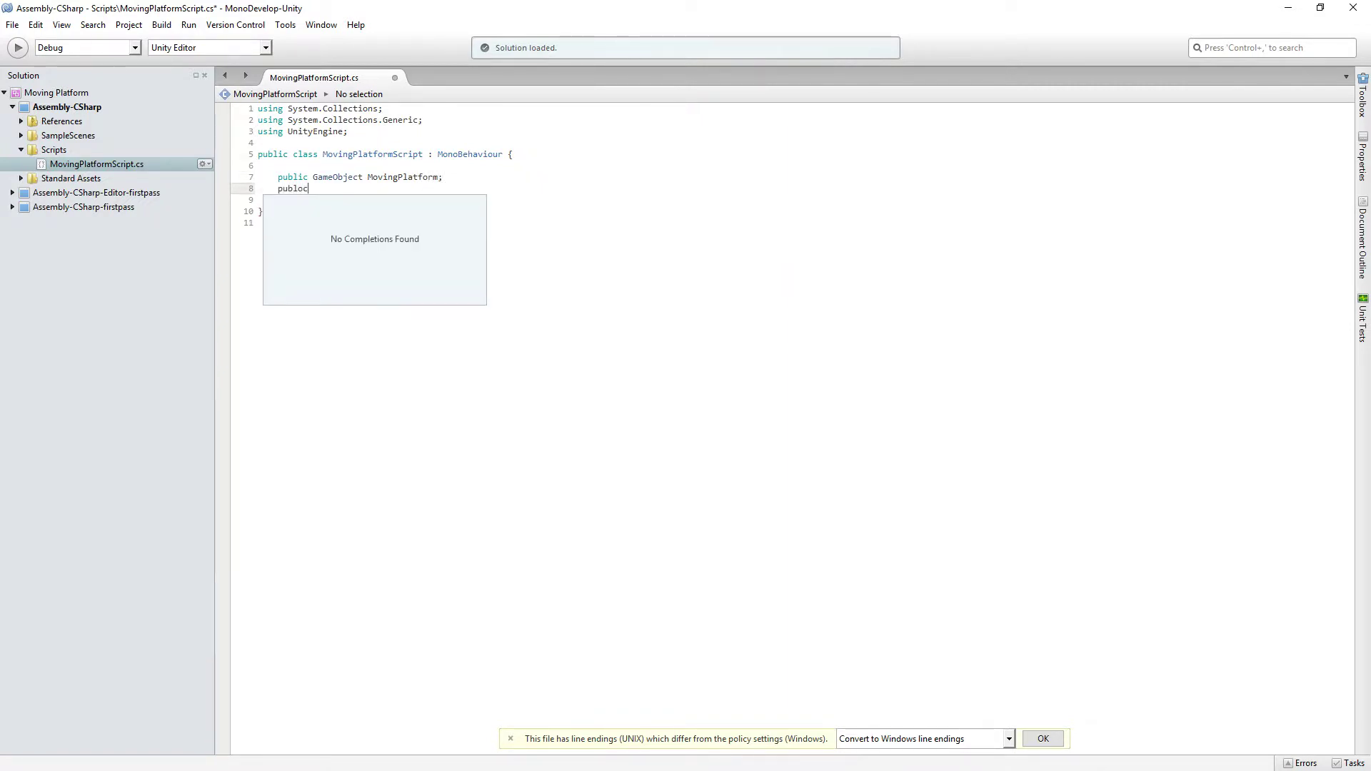
key("BackSpace")
key("BackSpace")
type("ic GameObject ")
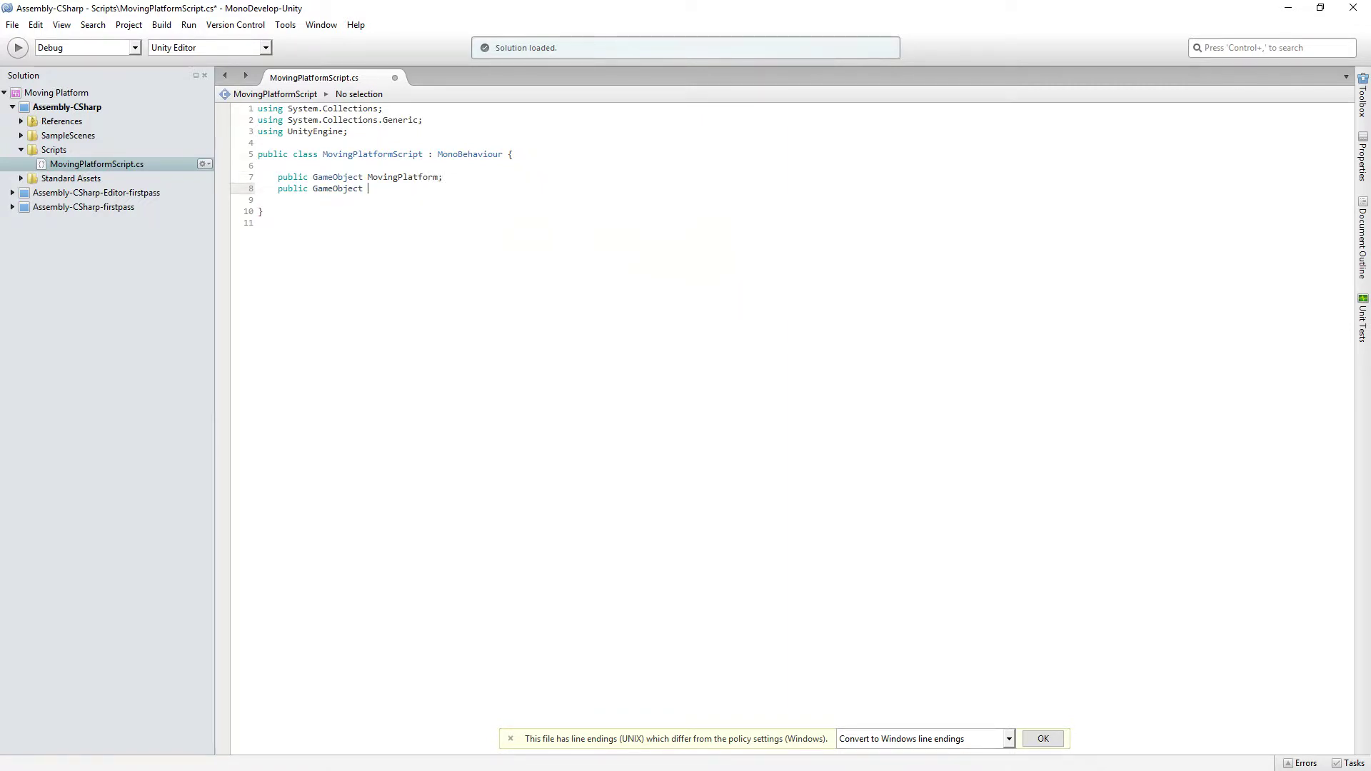
type("Player;")
key("Return")
key("Return")
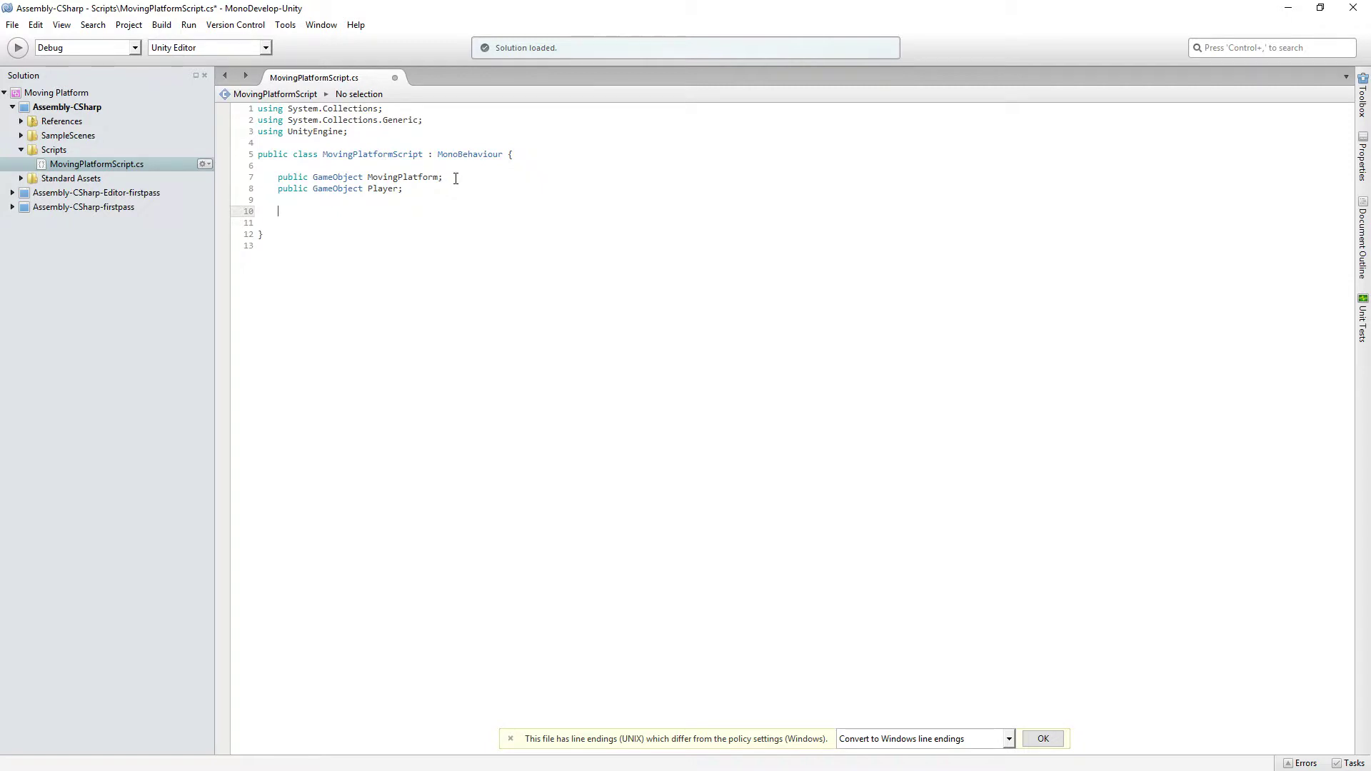
left_click(447, 177)
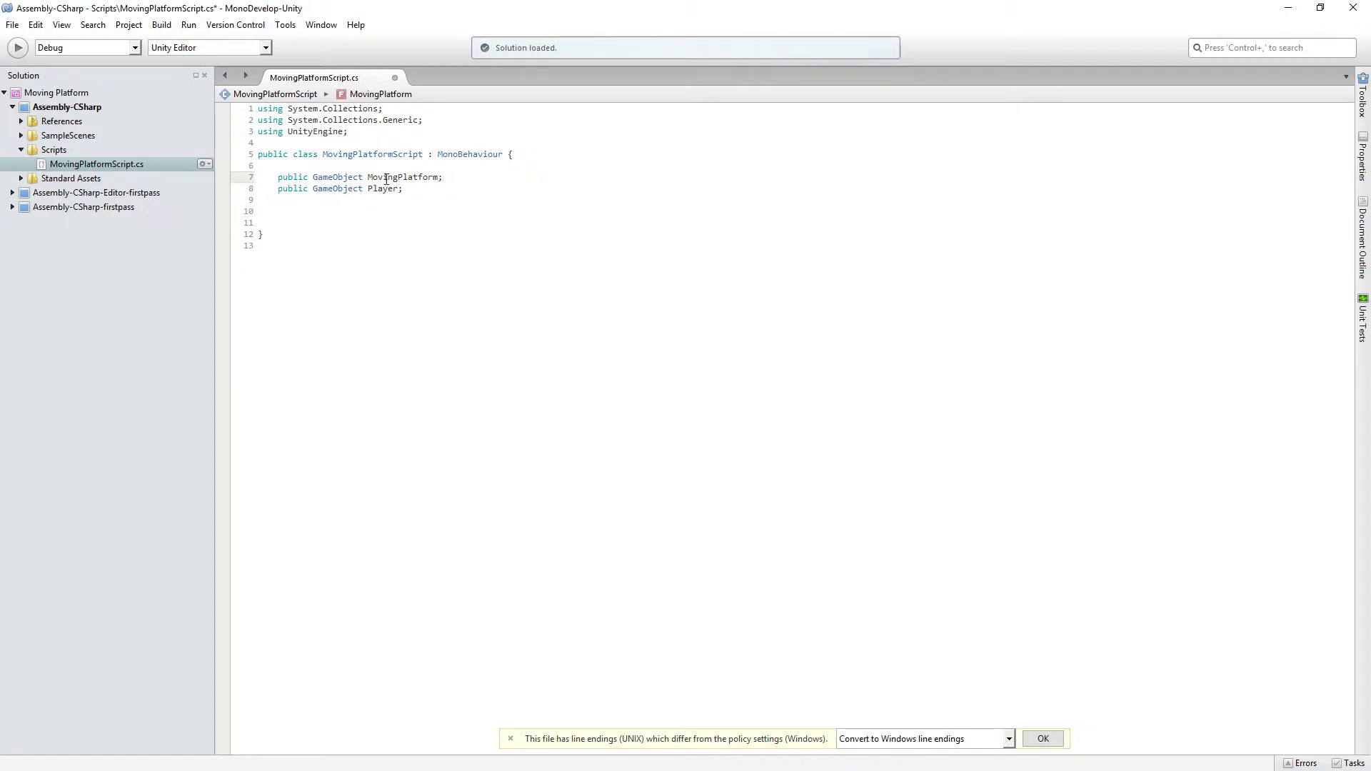
left_click_drag(368, 178, 437, 178)
left_click_drag(322, 155, 426, 160)
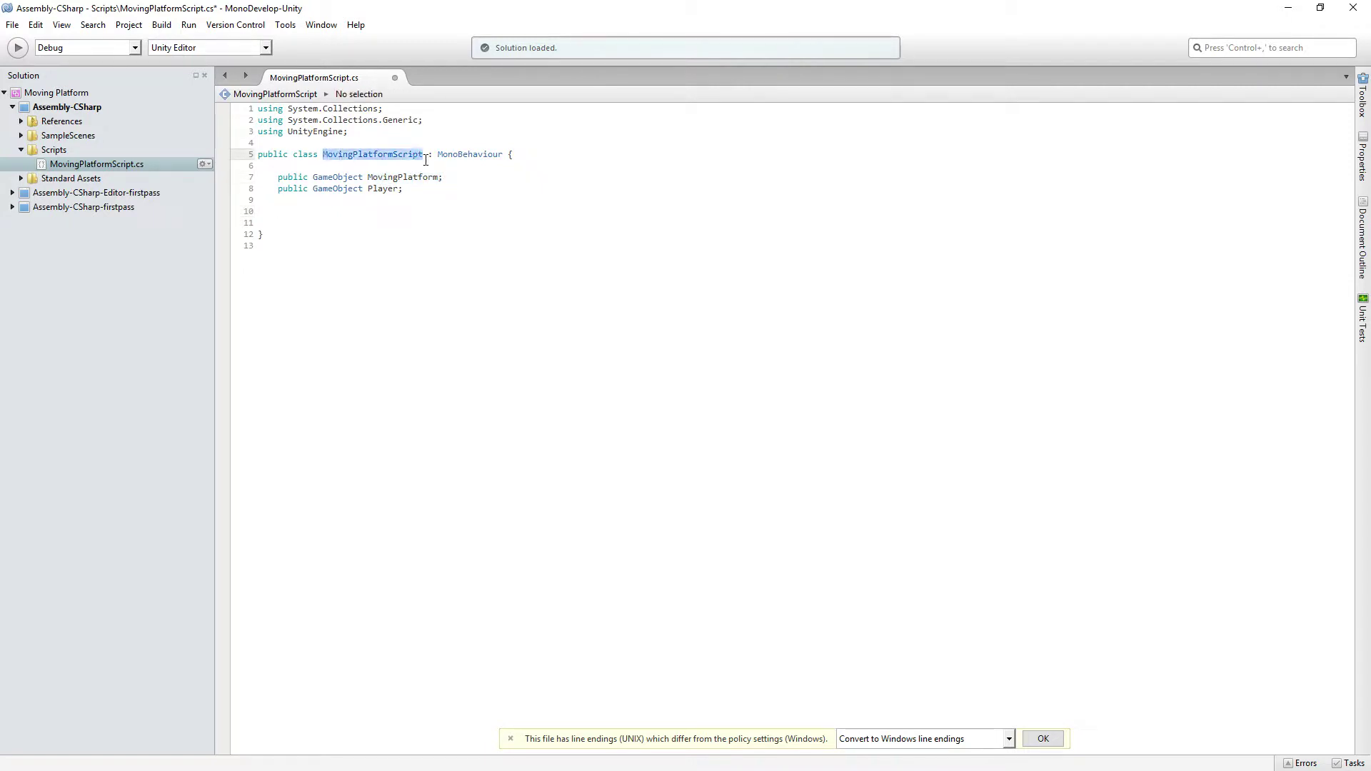
Step: Add an empty method void OnTriggerEnter() with a blank body line below the variable declarations
left_click(411, 208)
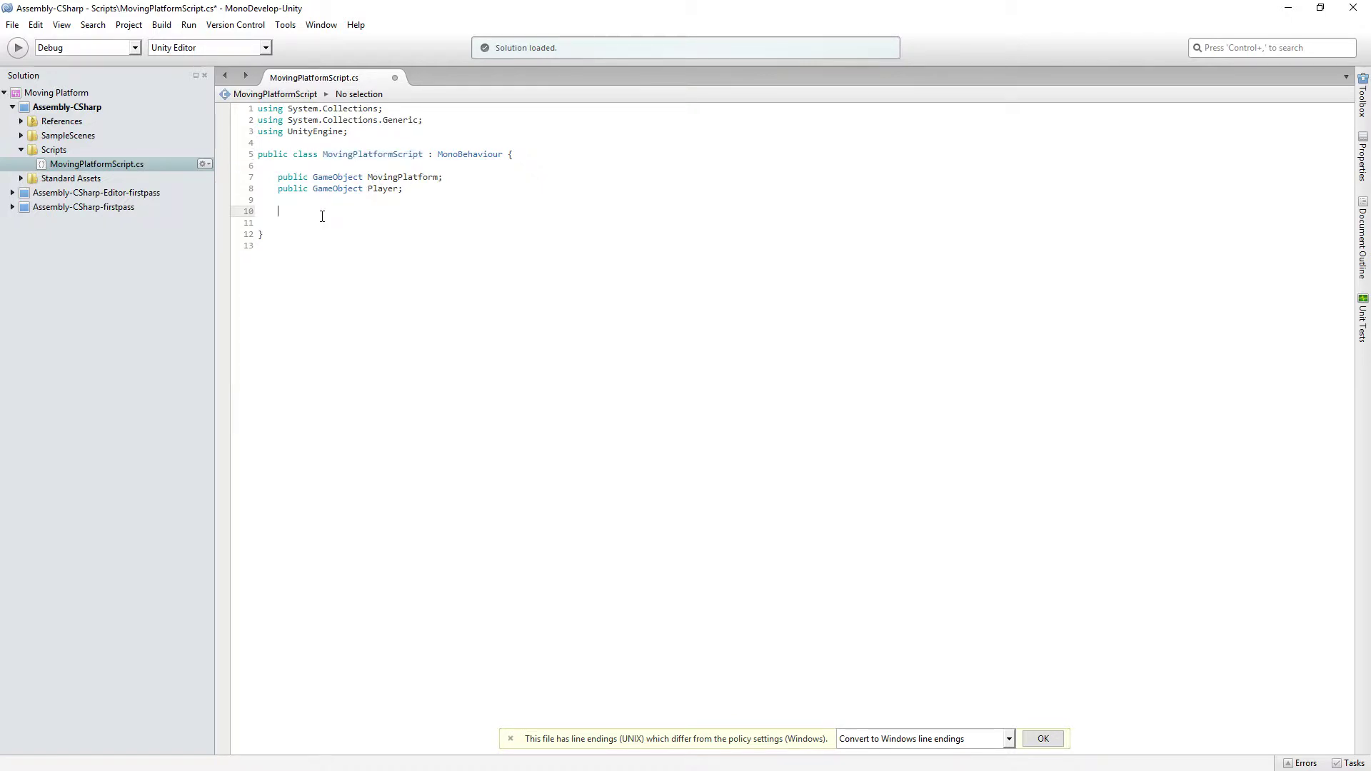
type("void ONT")
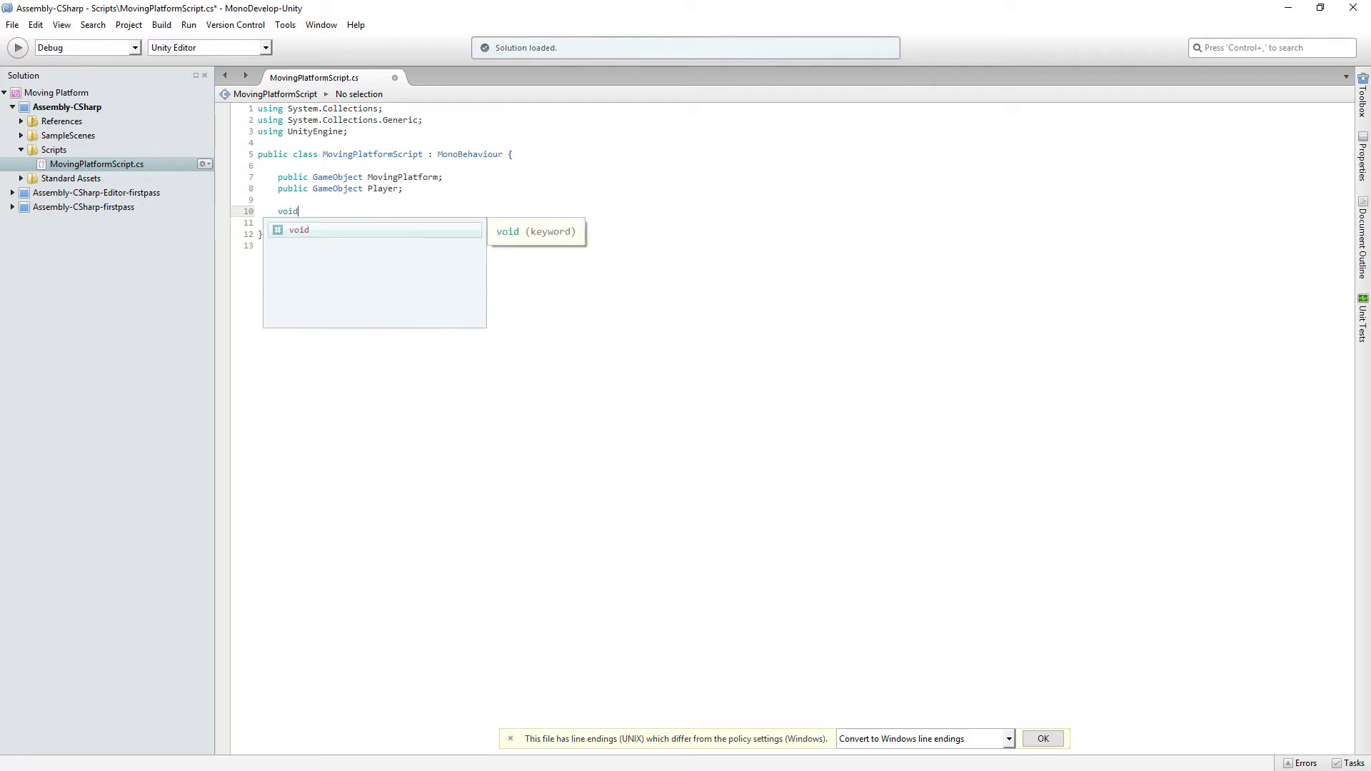
key("BackSpace")
key("BackSpace")
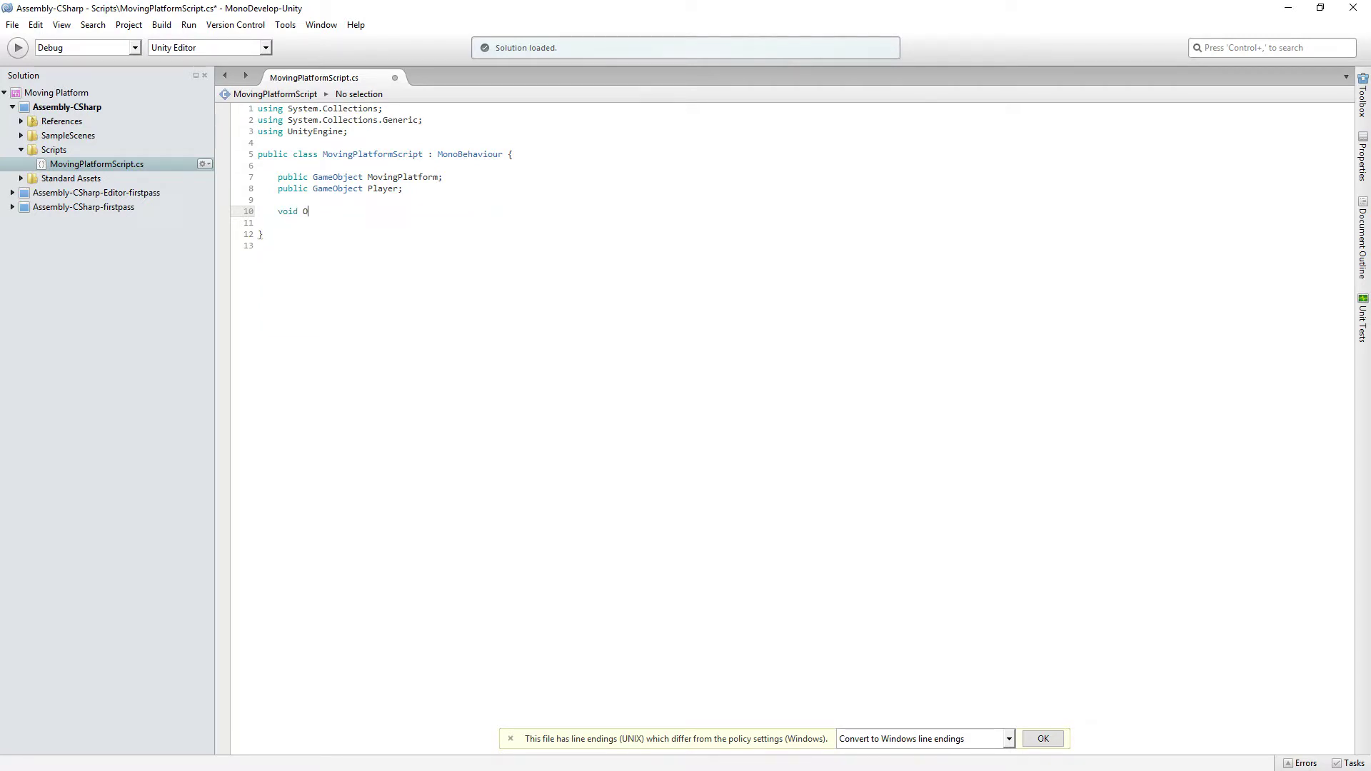
type("N")
key("BackSpace")
type("nTriggerEt")
key("BackSpace")
type("nter90")
key("BackSpace")
key("BackSpace")
type("(){")
key("Return")
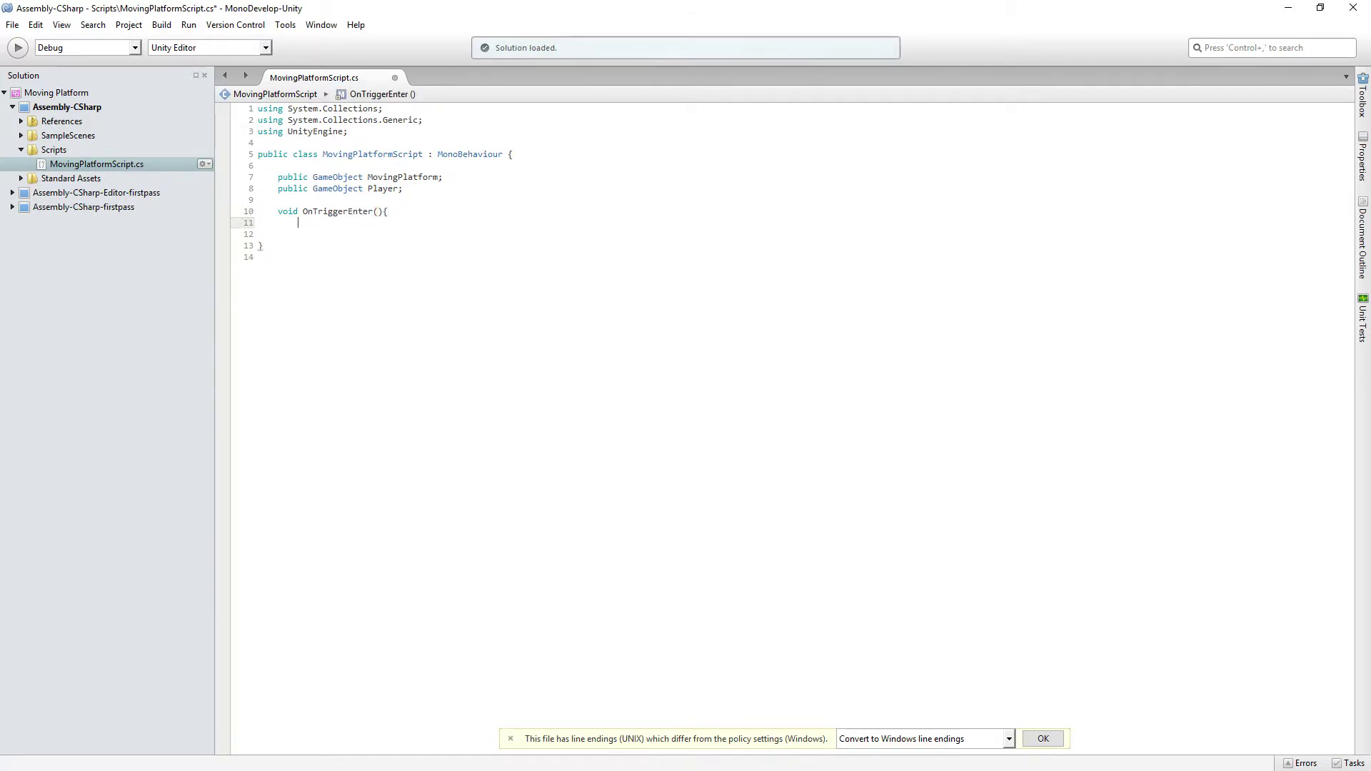
type("}")
left_click(411, 205)
key("Return")
left_click_drag(303, 212, 362, 208)
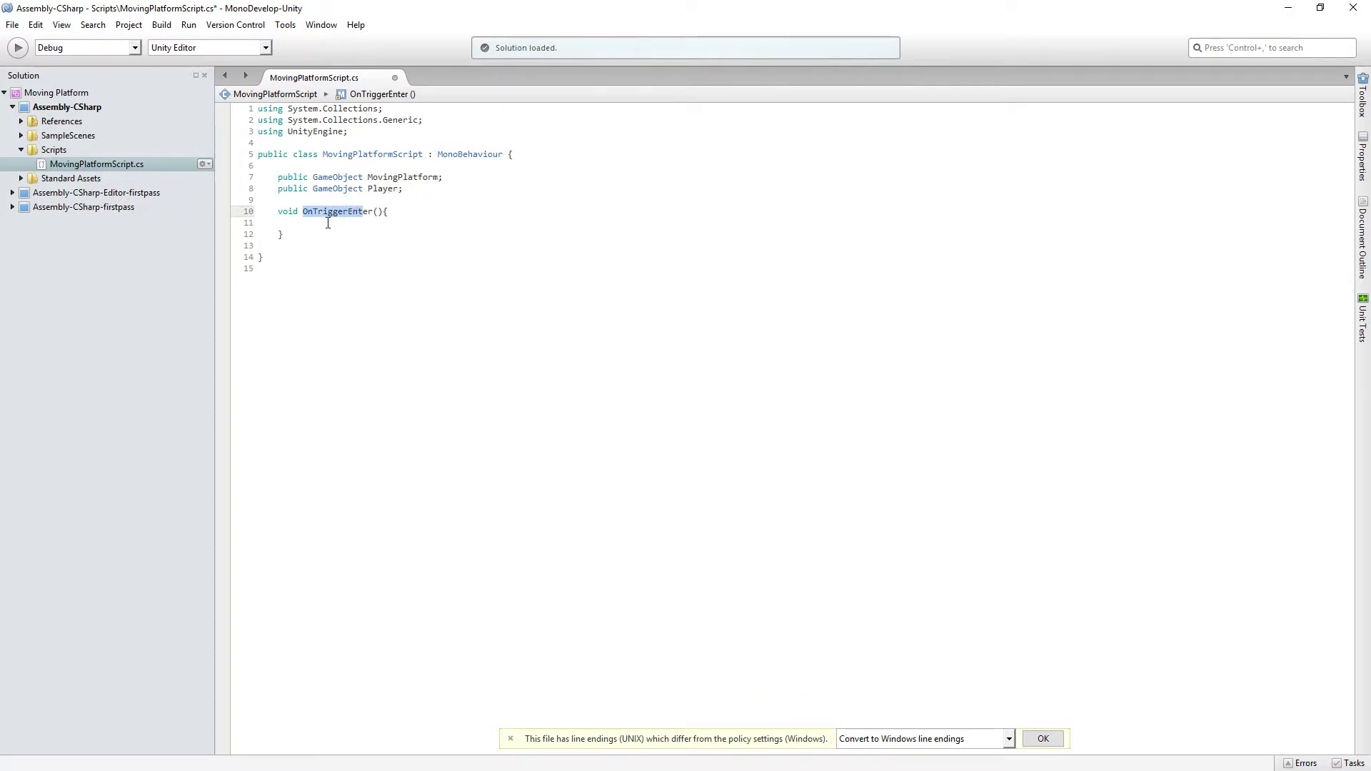
left_click(332, 223)
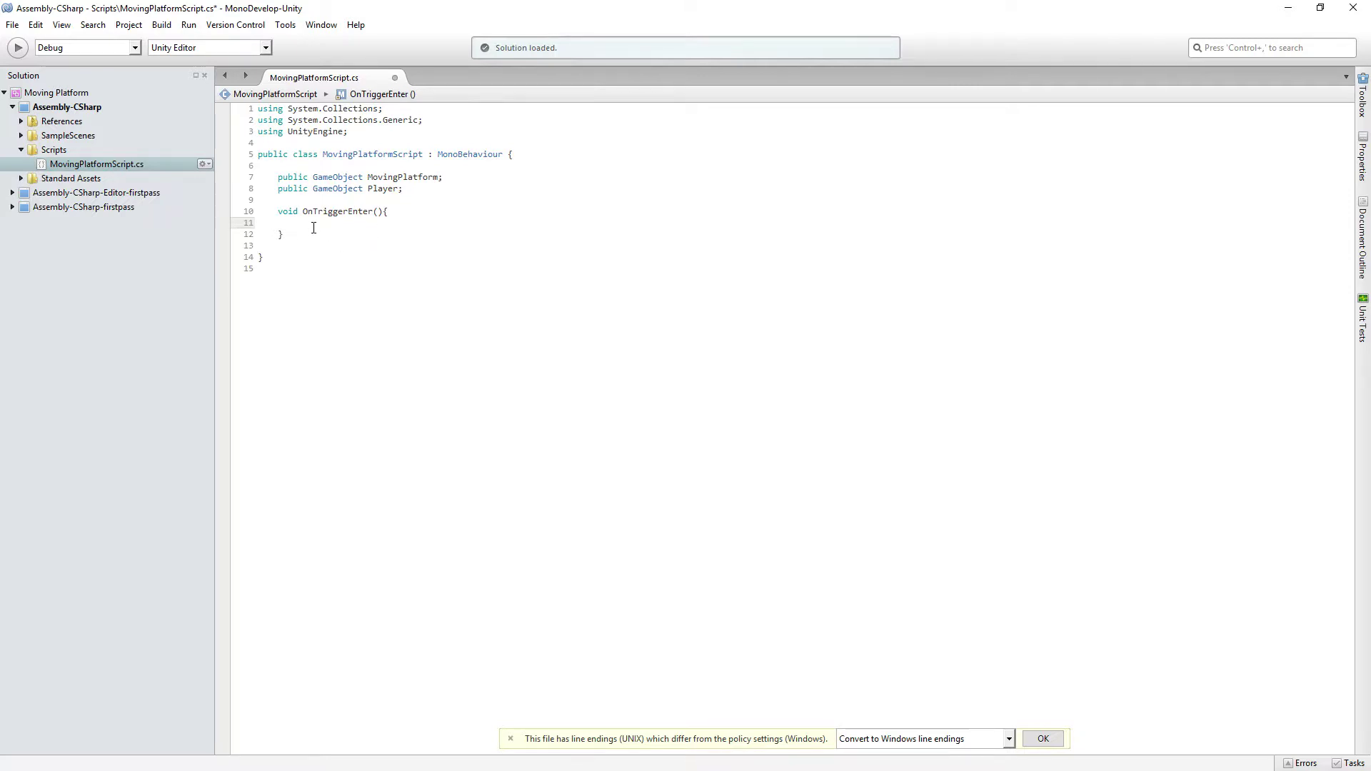
left_click(286, 242)
left_click(394, 213)
left_click(330, 232)
Step: Write the statement Player.transform.parent = MovingPlatform.transform; inside the OnTriggerEnter() method
left_click(327, 222)
type("Pl")
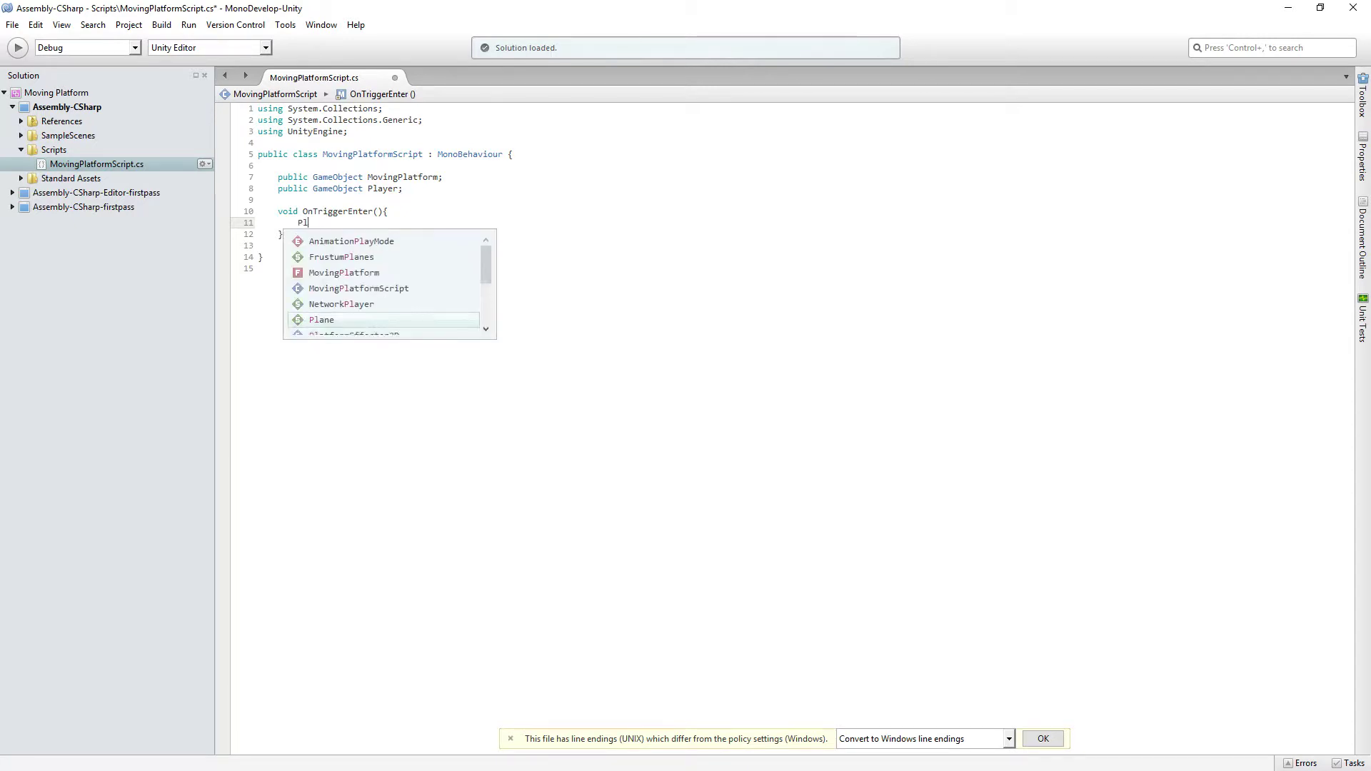
type("ayer.transform.parent")
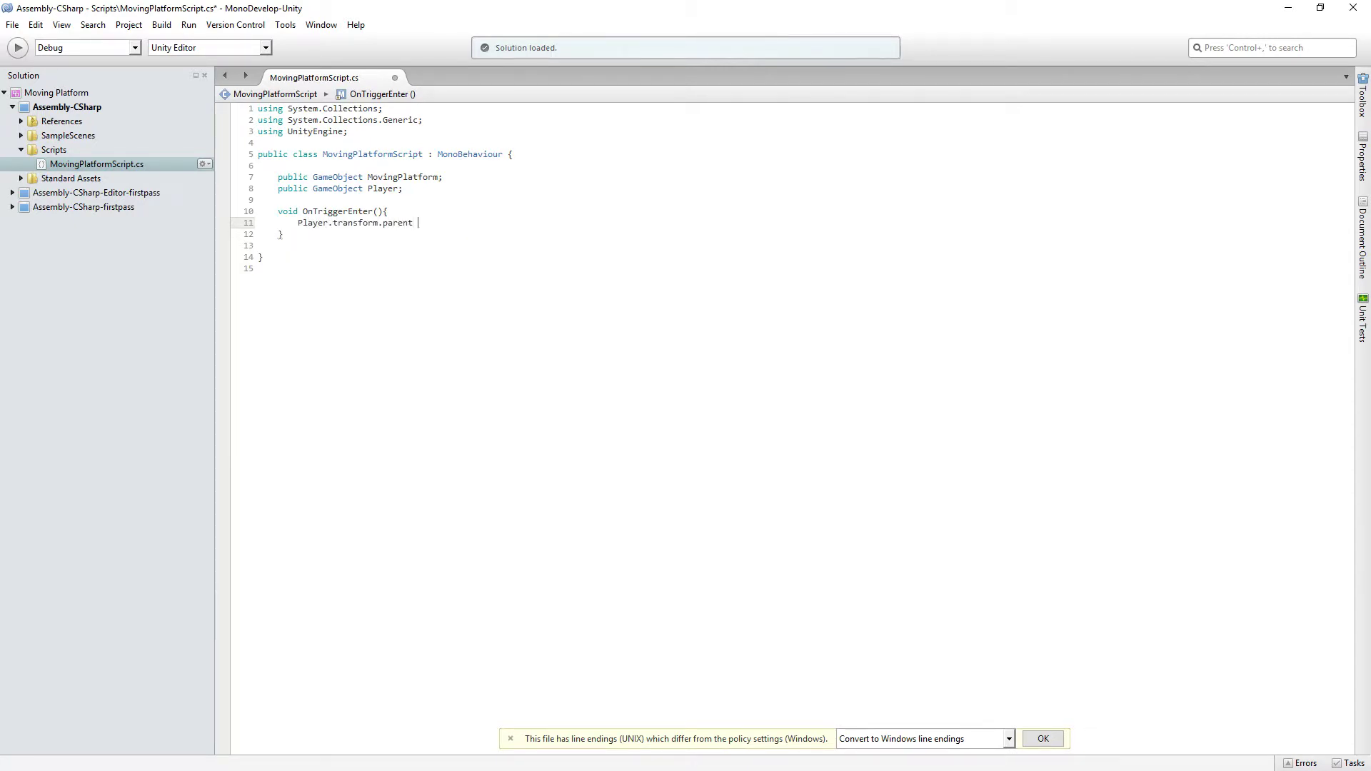
type(" = Moving")
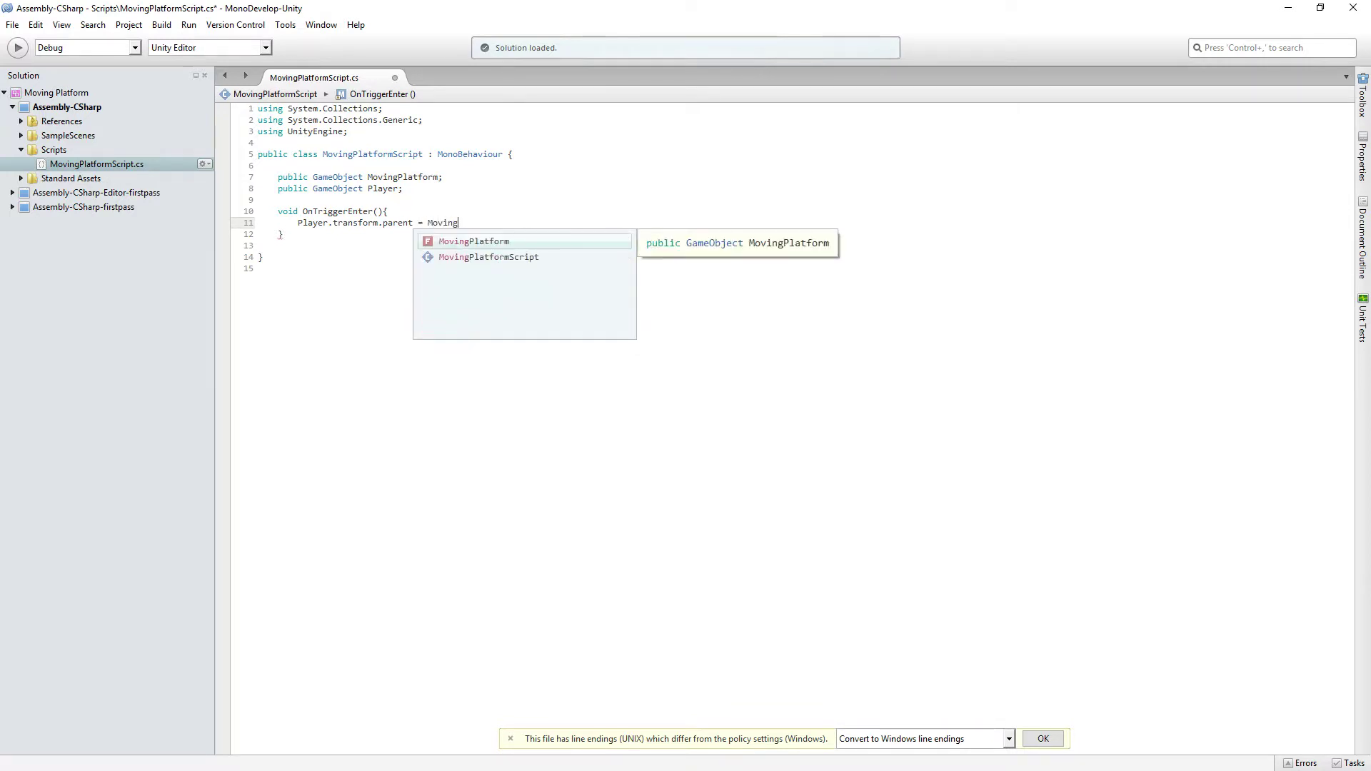
type("Platform.transform;")
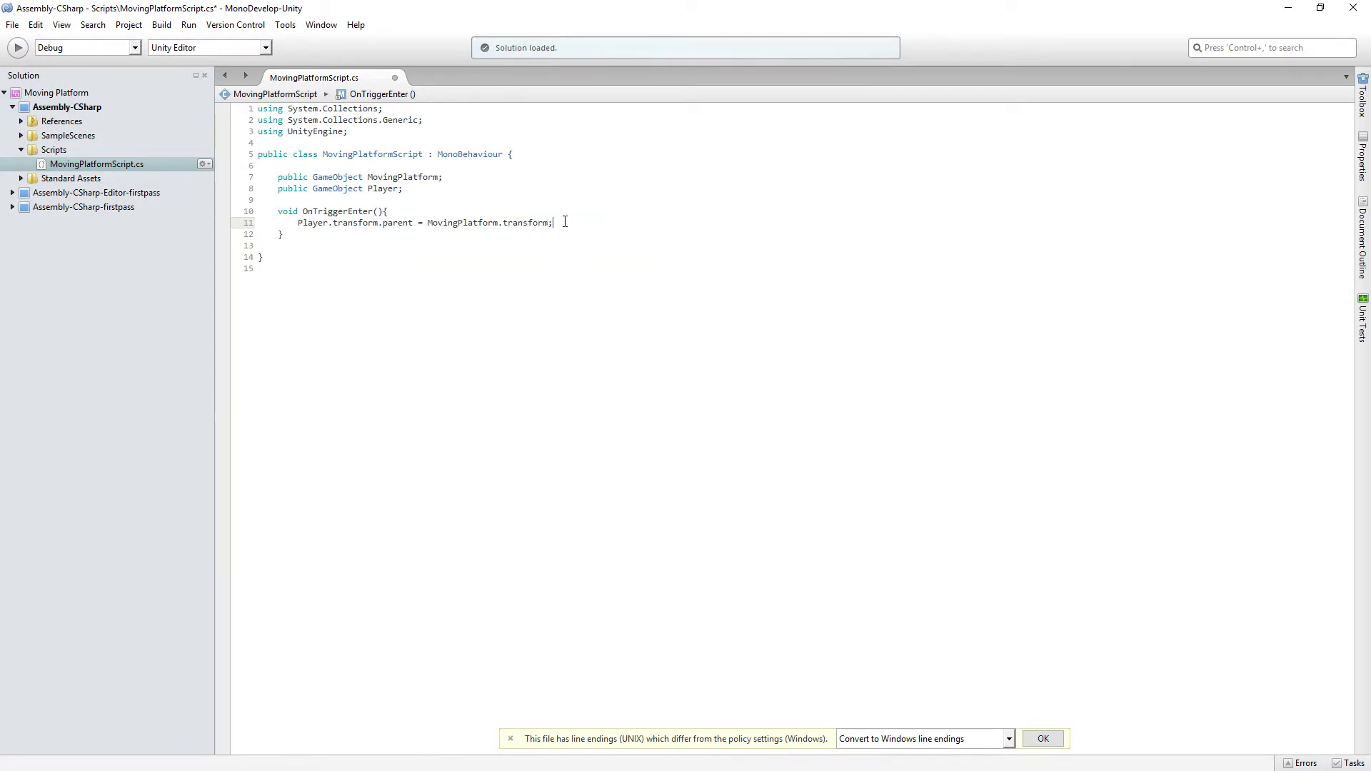
Step: Save MovingPlatformScript and minimize the code editor to return to Unity
left_click(20, 27)
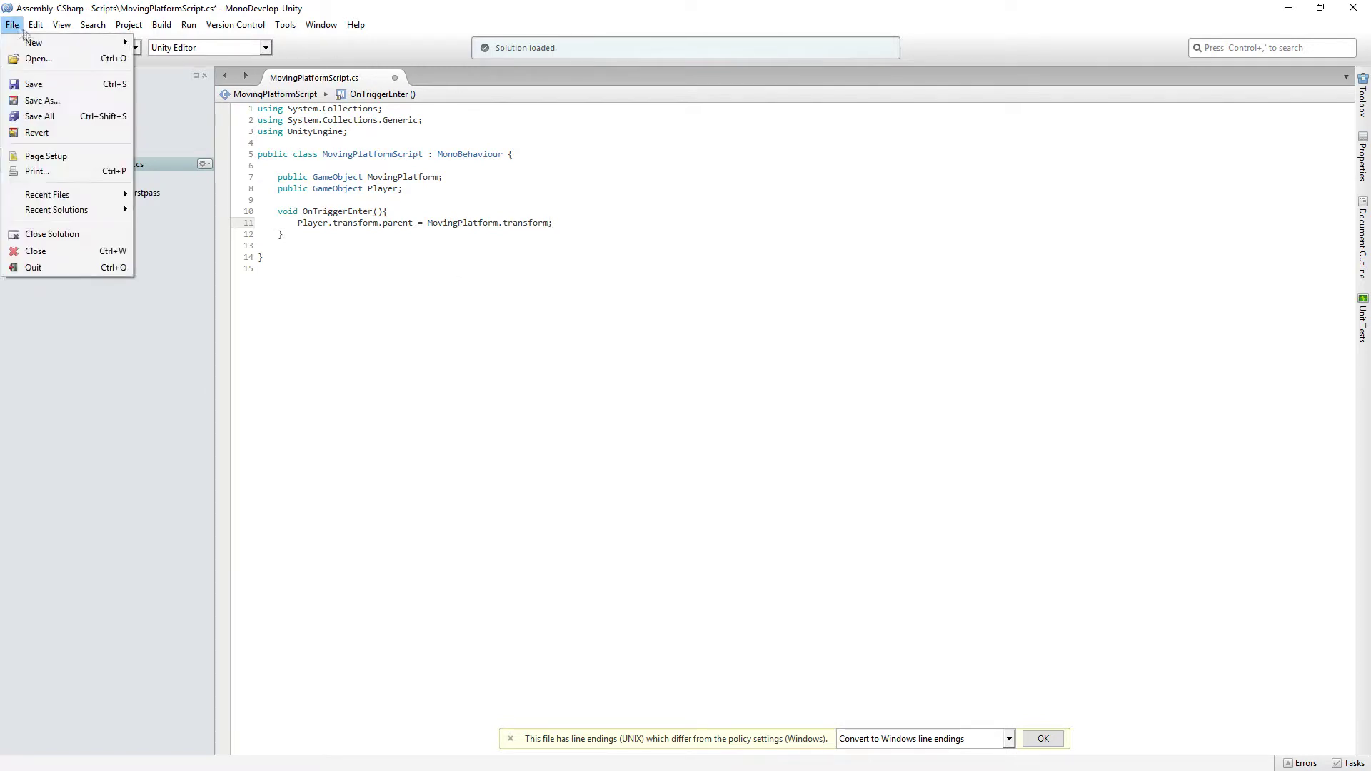
left_click(34, 84)
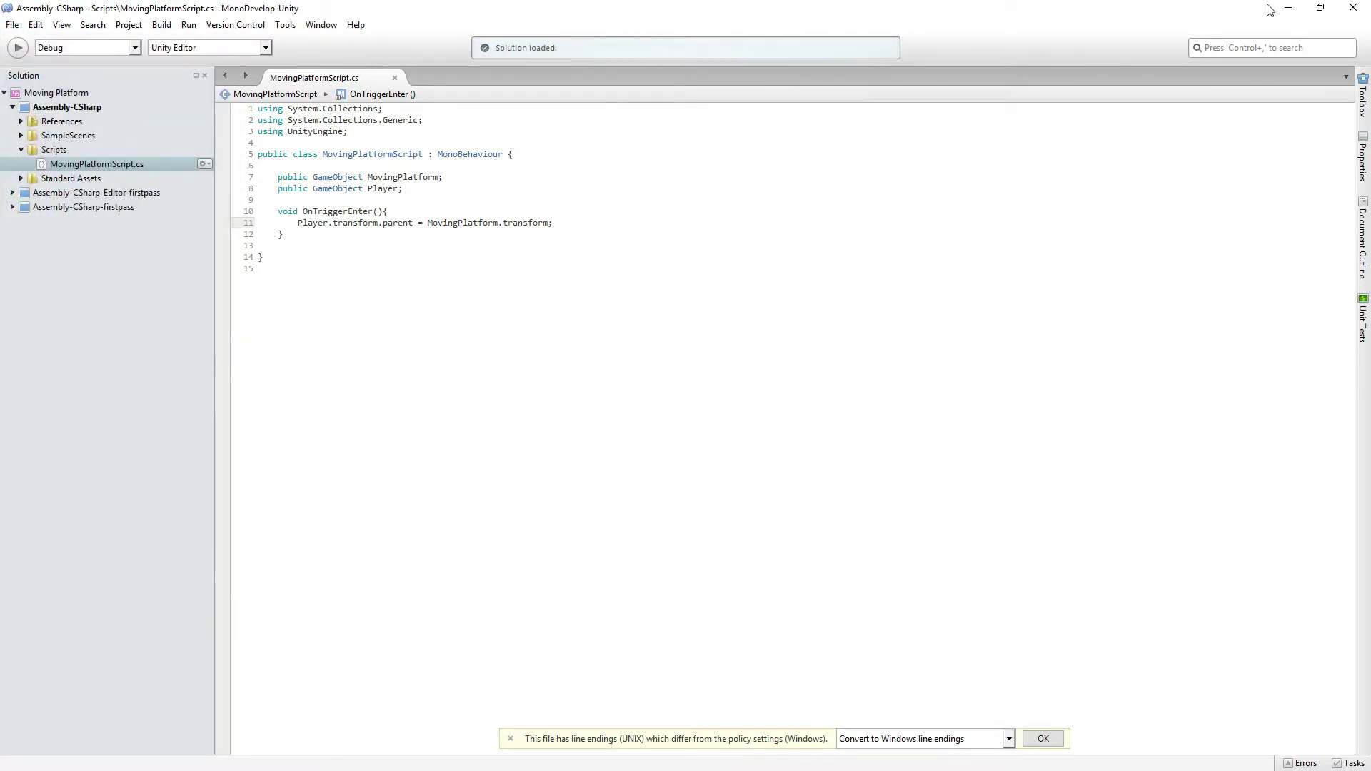
left_click(1287, 8)
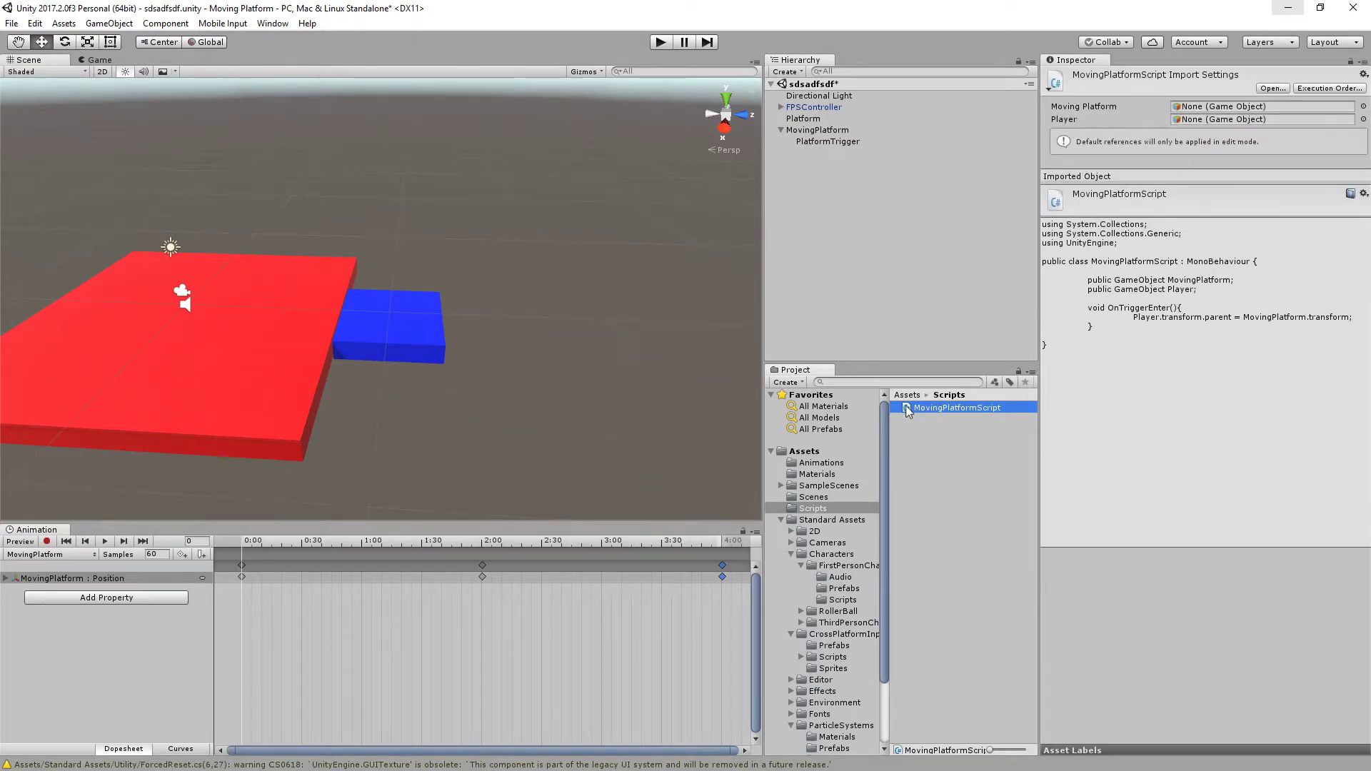
Step: Attach MovingPlatformScript to the PlatformTrigger object and select that object to show its components
left_click_drag(905, 411, 824, 142)
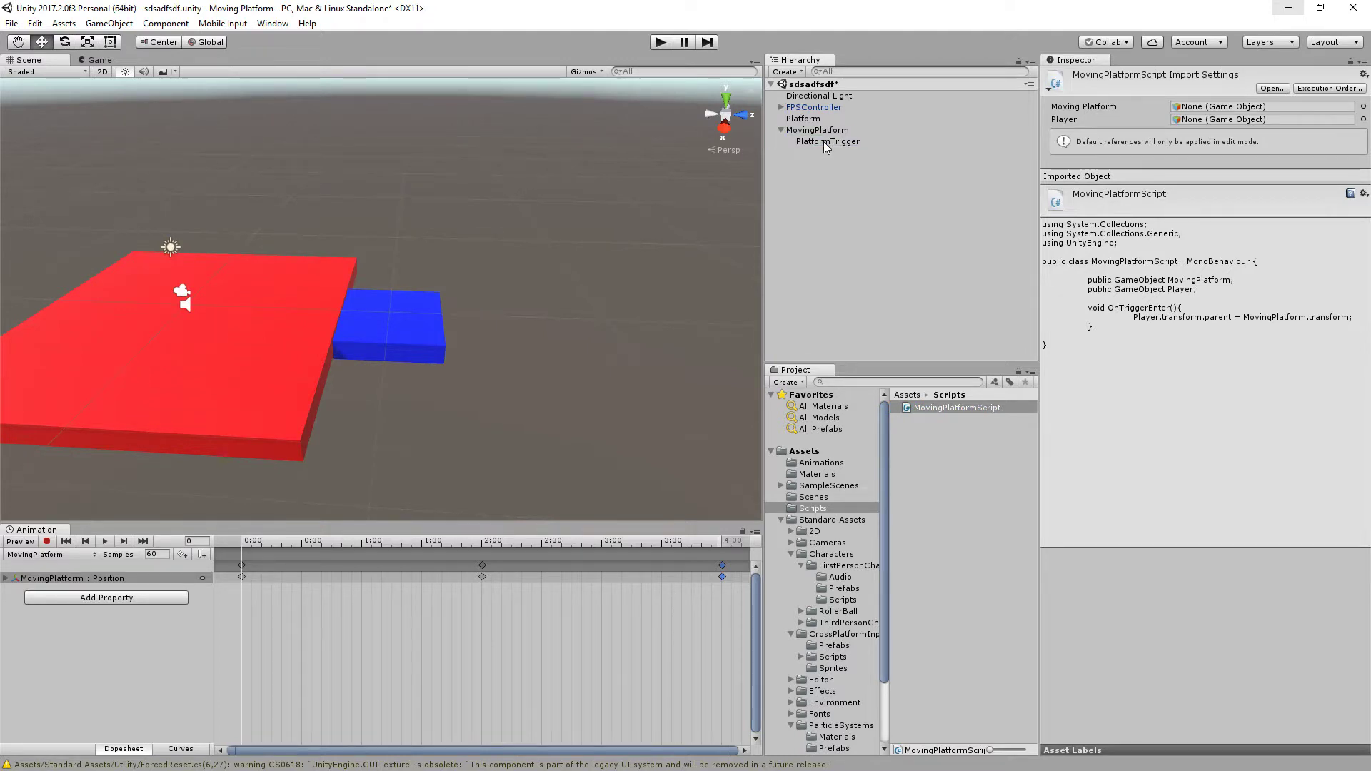
left_click(824, 142)
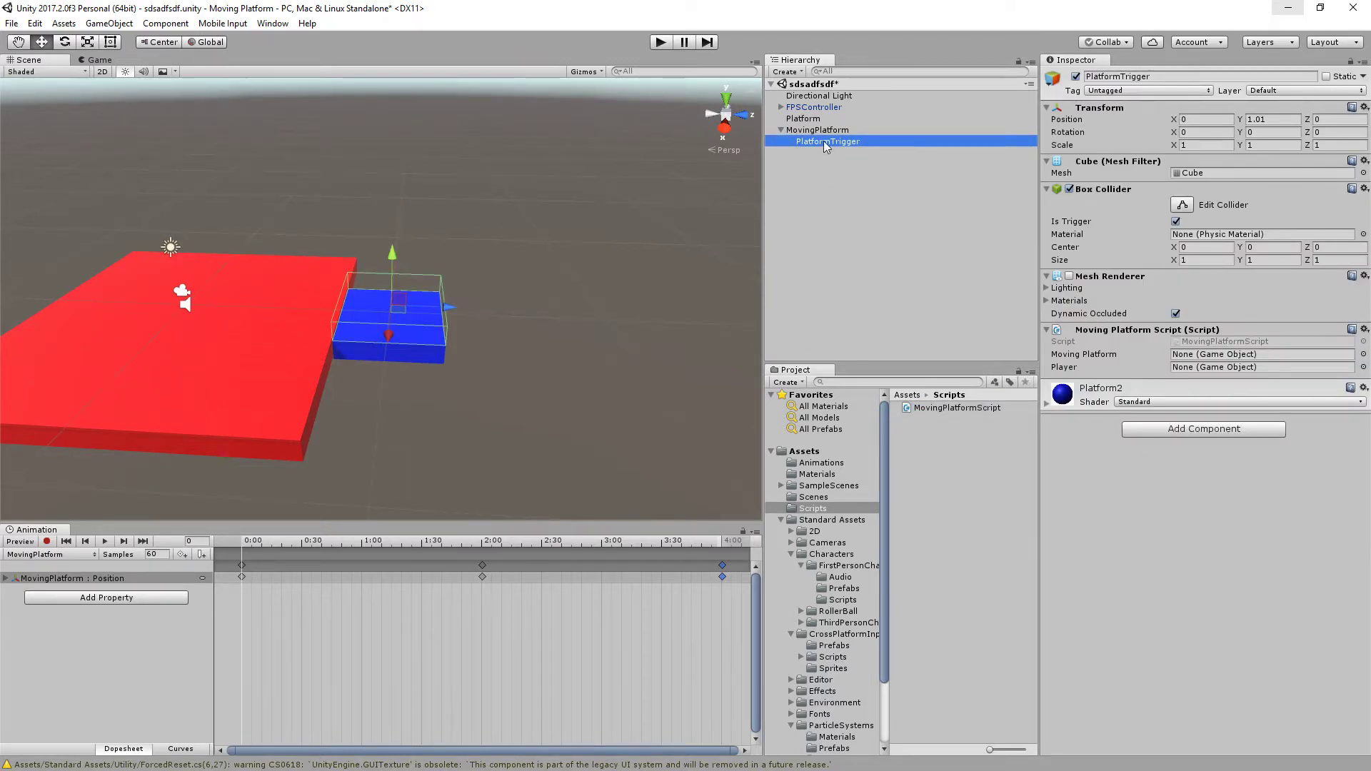
left_click(817, 130)
left_click(828, 142)
Step: Assign the MovingPlatform object to the script's Moving Platform reference and FPSController to its Player reference
left_click(1063, 368)
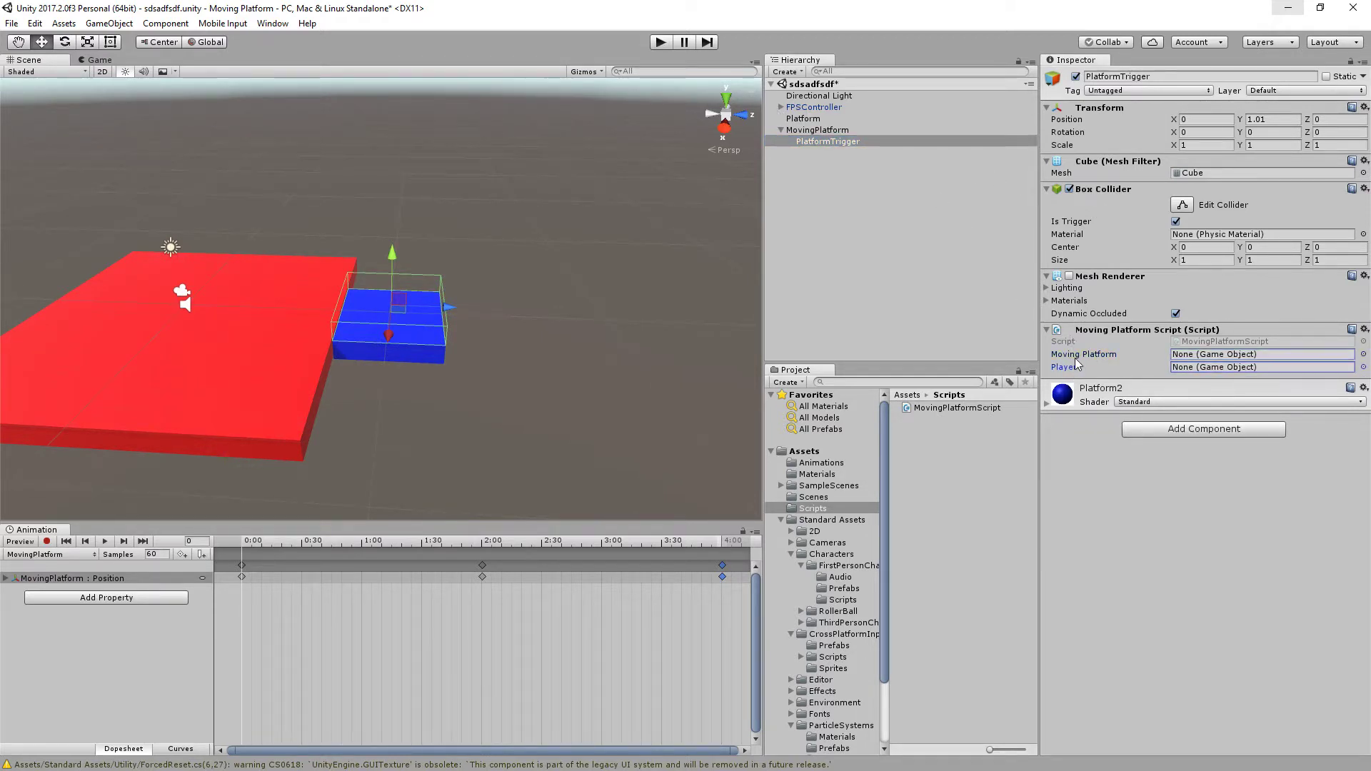
left_click(1080, 354)
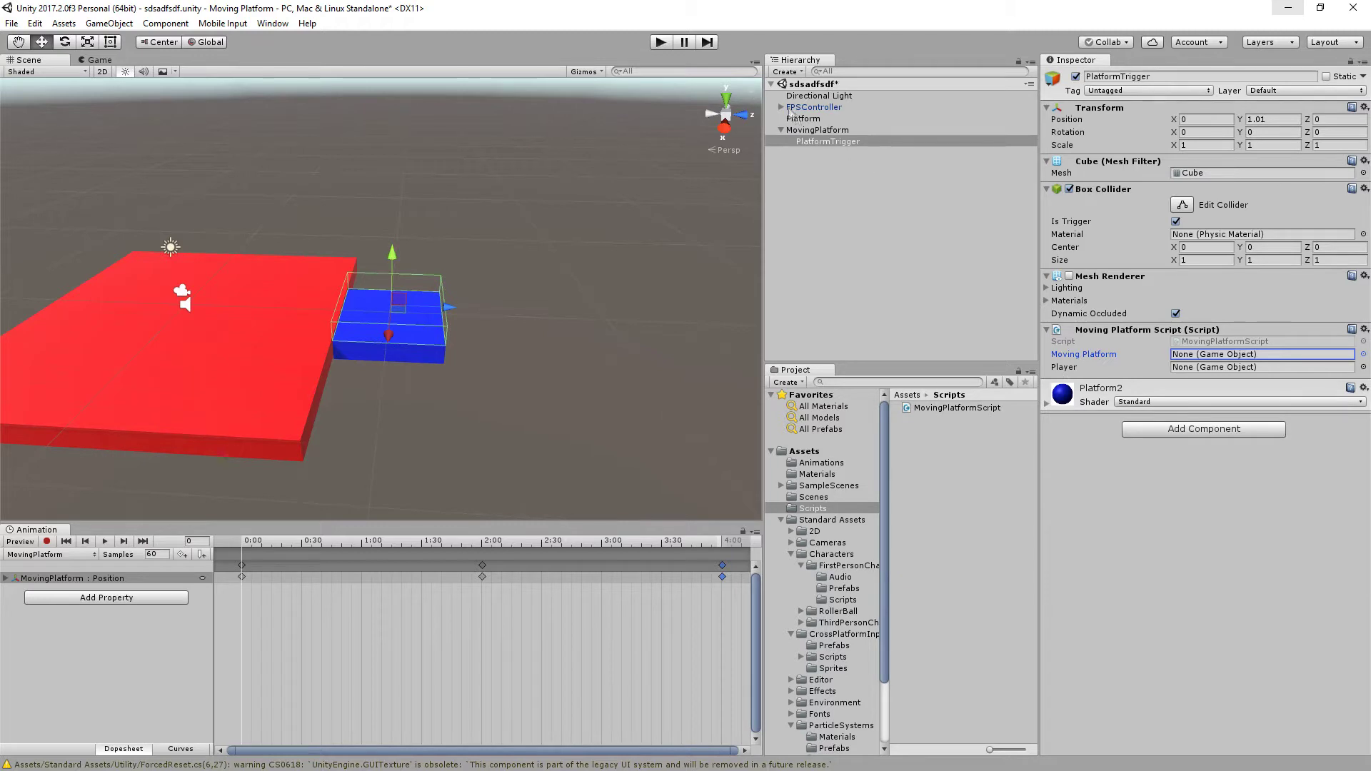
left_click_drag(817, 129, 1193, 359)
left_click_drag(814, 107, 1214, 370)
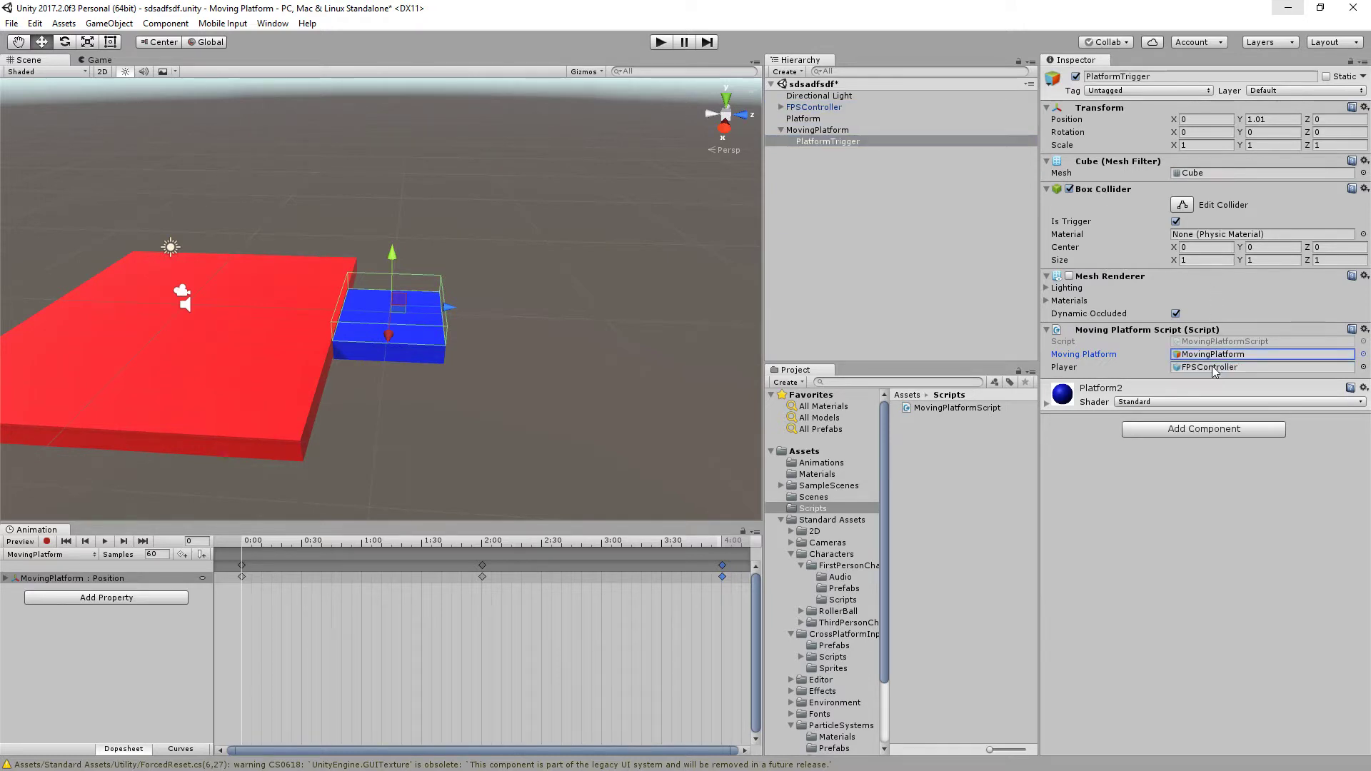
Step: Run the scene, walk the player forward onto the moving platform to test the parenting, and stop playback
left_click(660, 41)
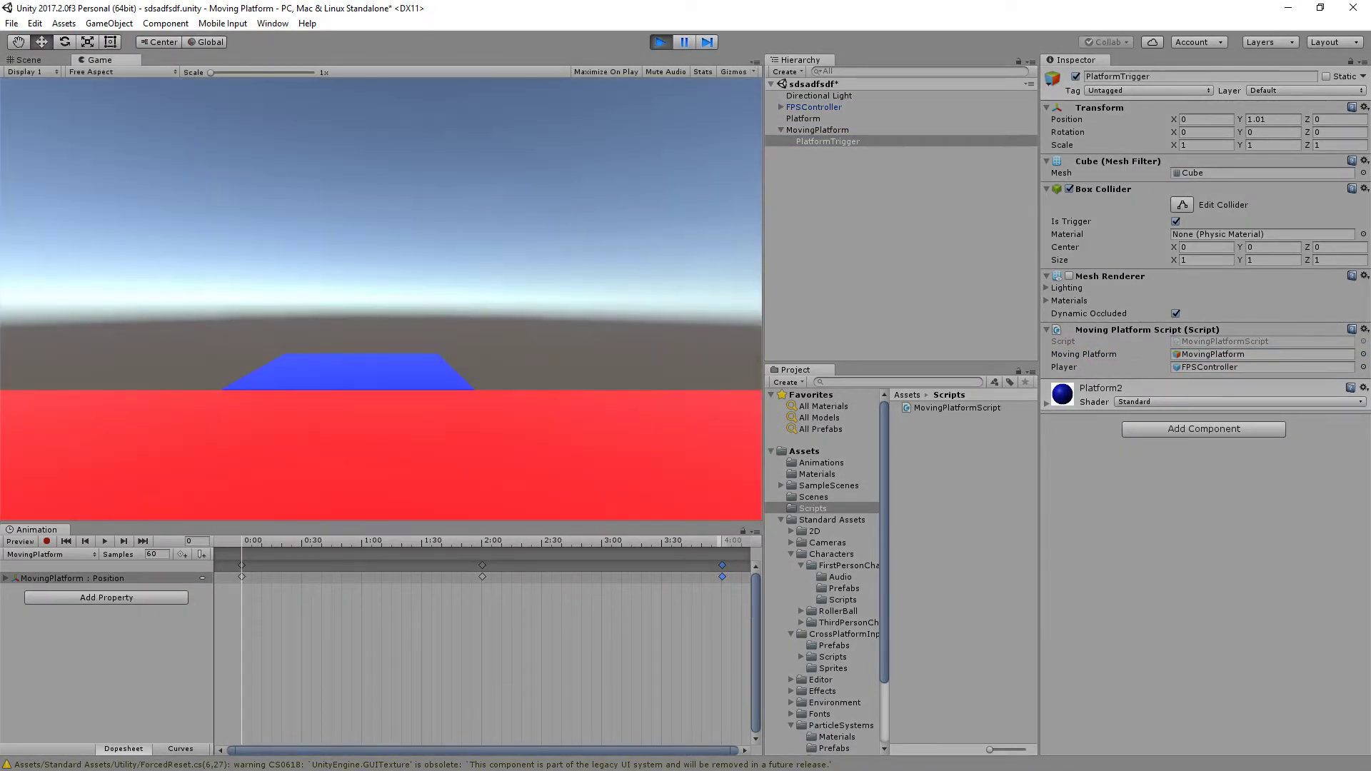
key("w")
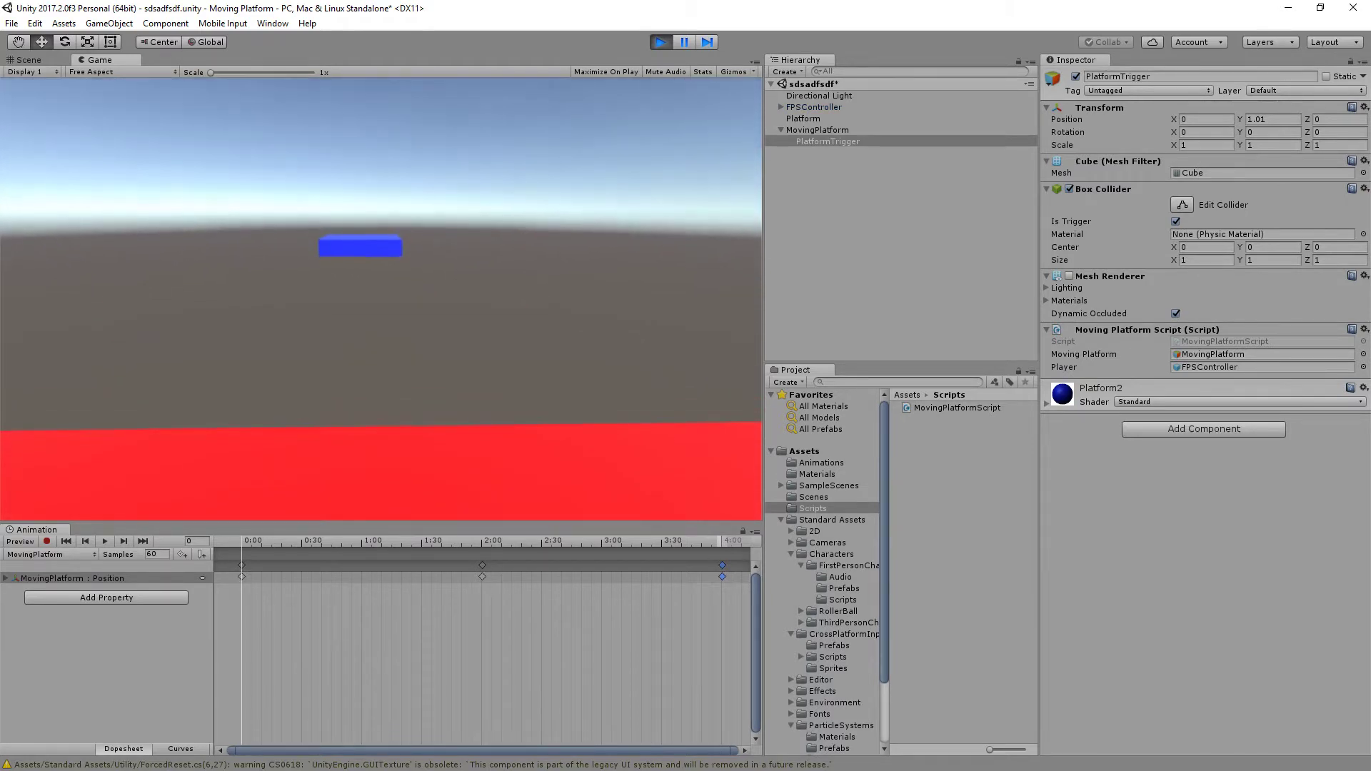
key("w")
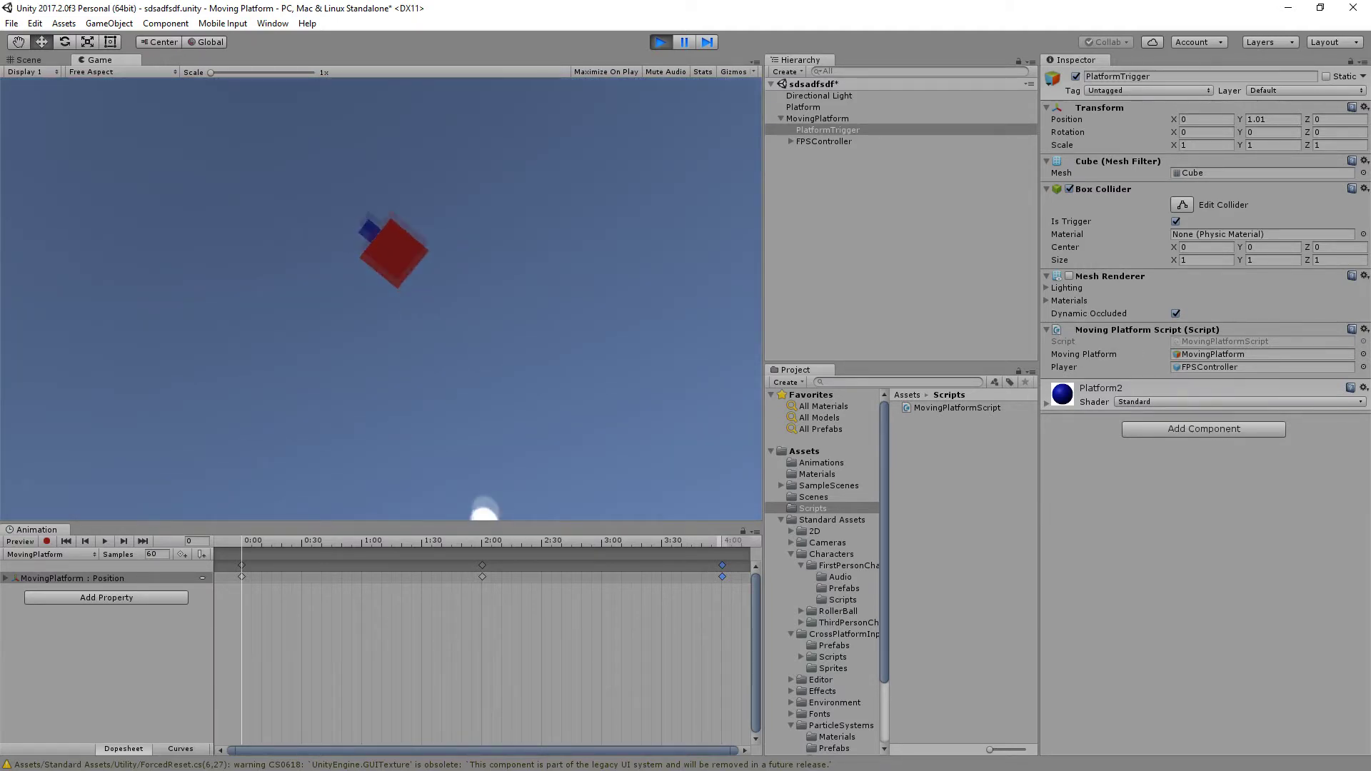
key("Escape")
left_click(660, 42)
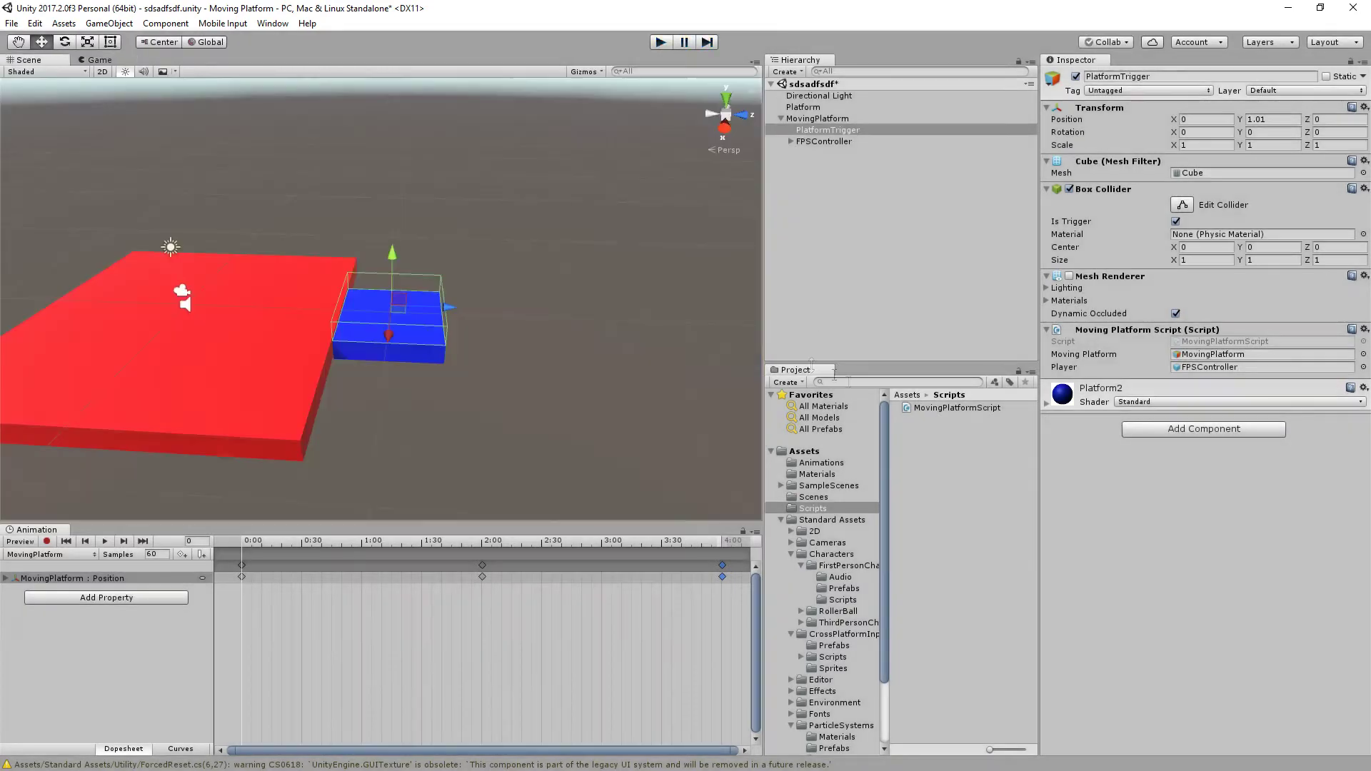
left_click(909, 410)
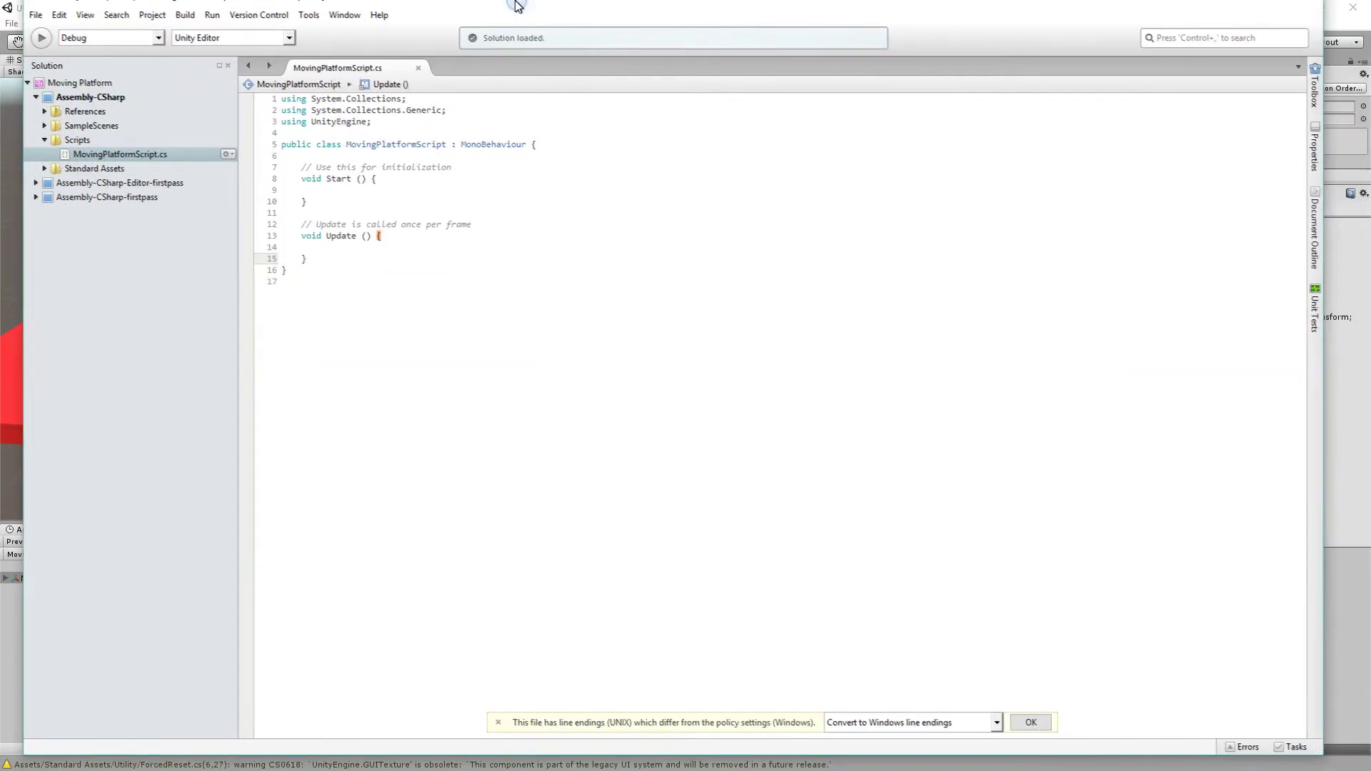
double_click(514, 5)
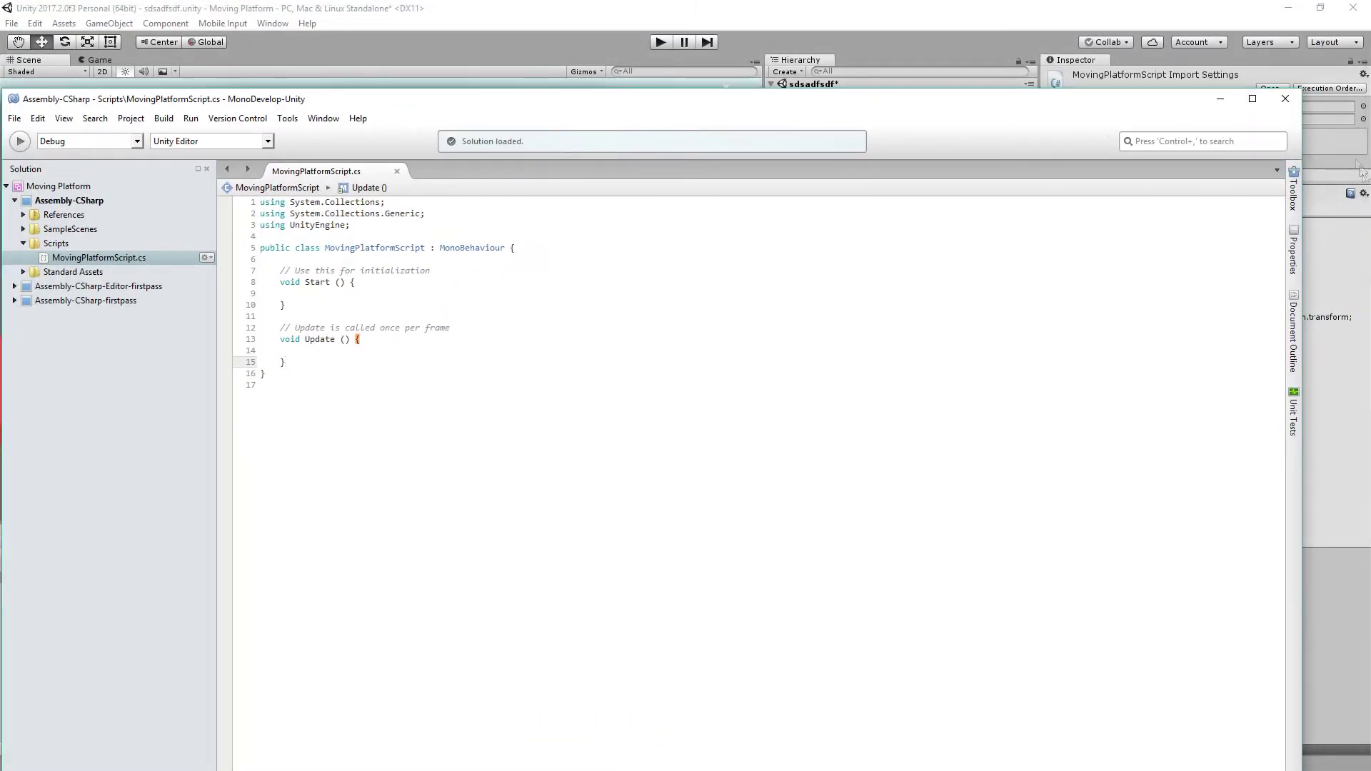
left_click(1285, 99)
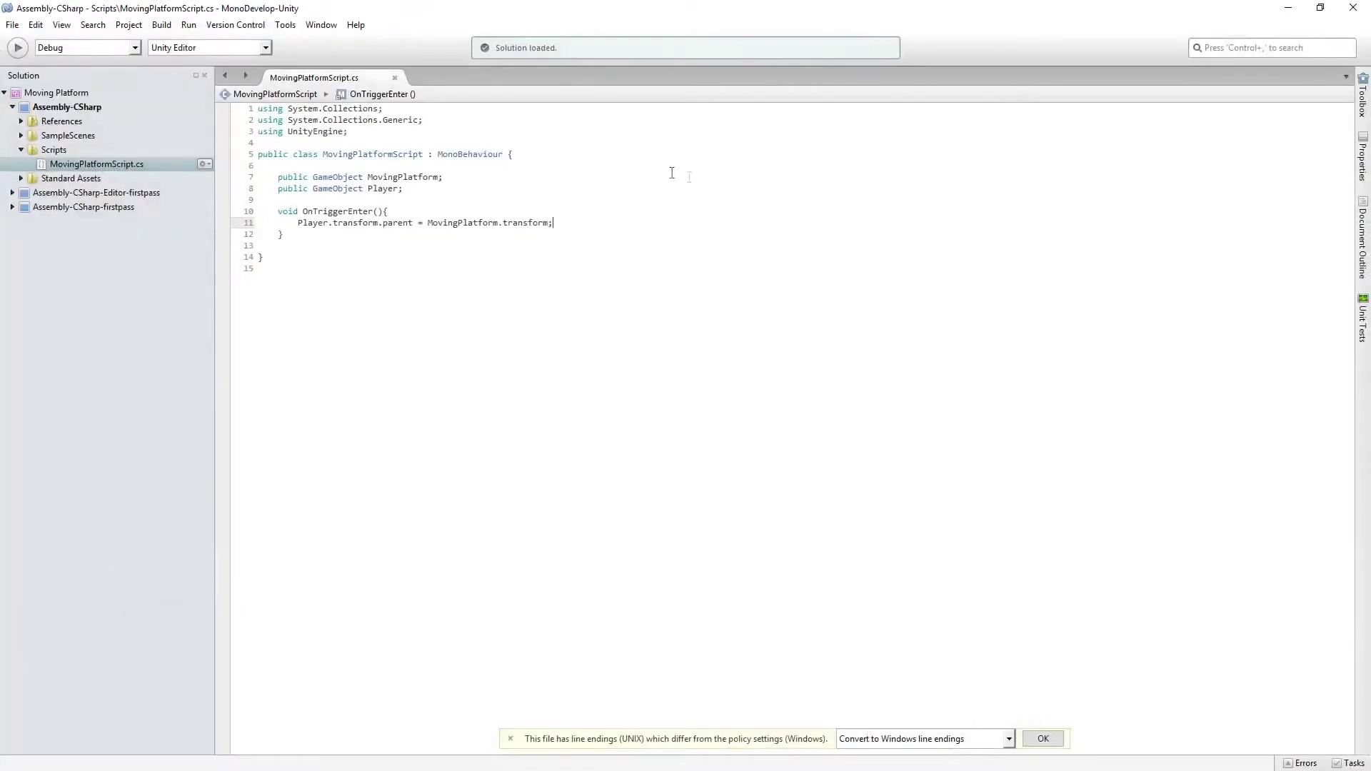
Step: Back in MonoDevelop's edited MovingPlatformScript, add an empty method void OnTriggerExit() below OnTriggerEnter()
left_click(572, 234)
key("Return")
key("Return")
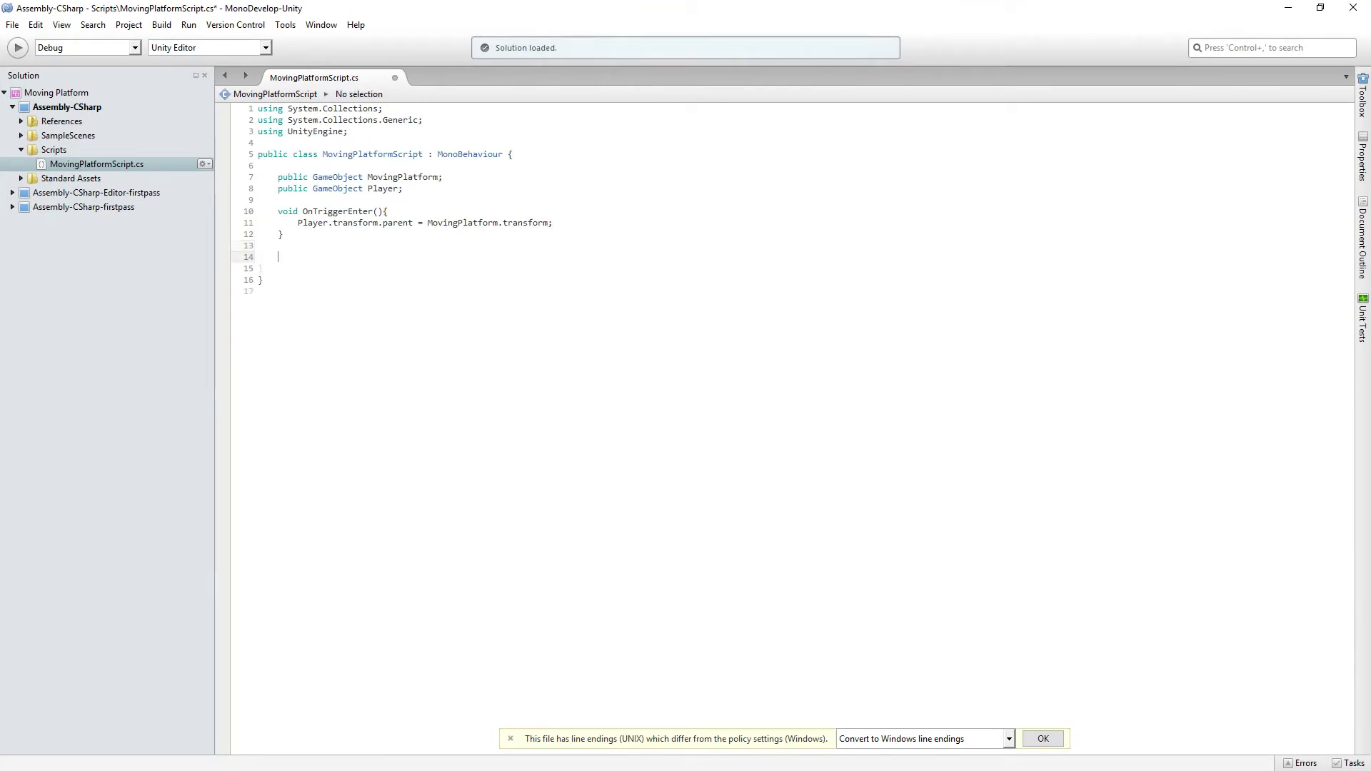
type("void OnTriggerExit(){")
key("Return")
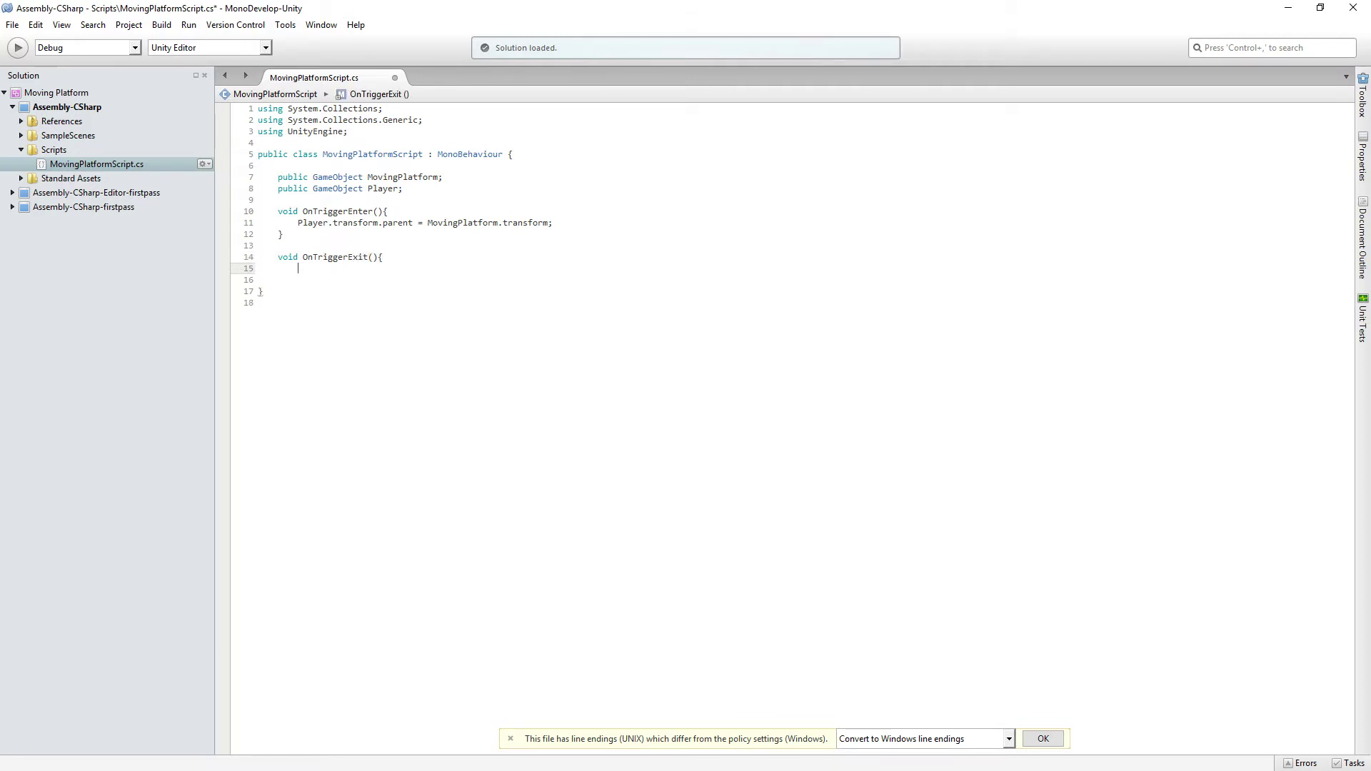
type("}")
Step: Inside OnTriggerExit(), add the statement Player.transform.parent = null; and save MovingPlatformScript.cs
left_click(398, 257)
key("Return")
type("P")
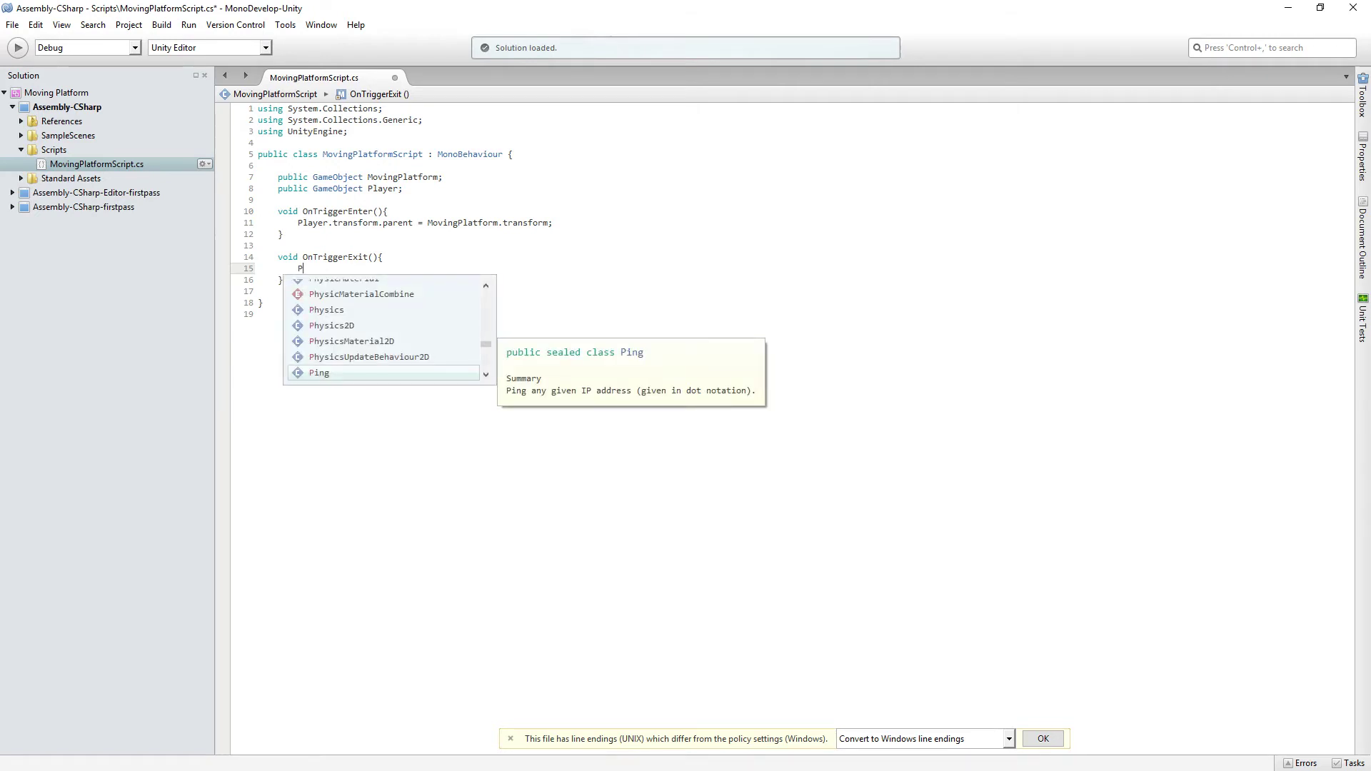
type("layer")
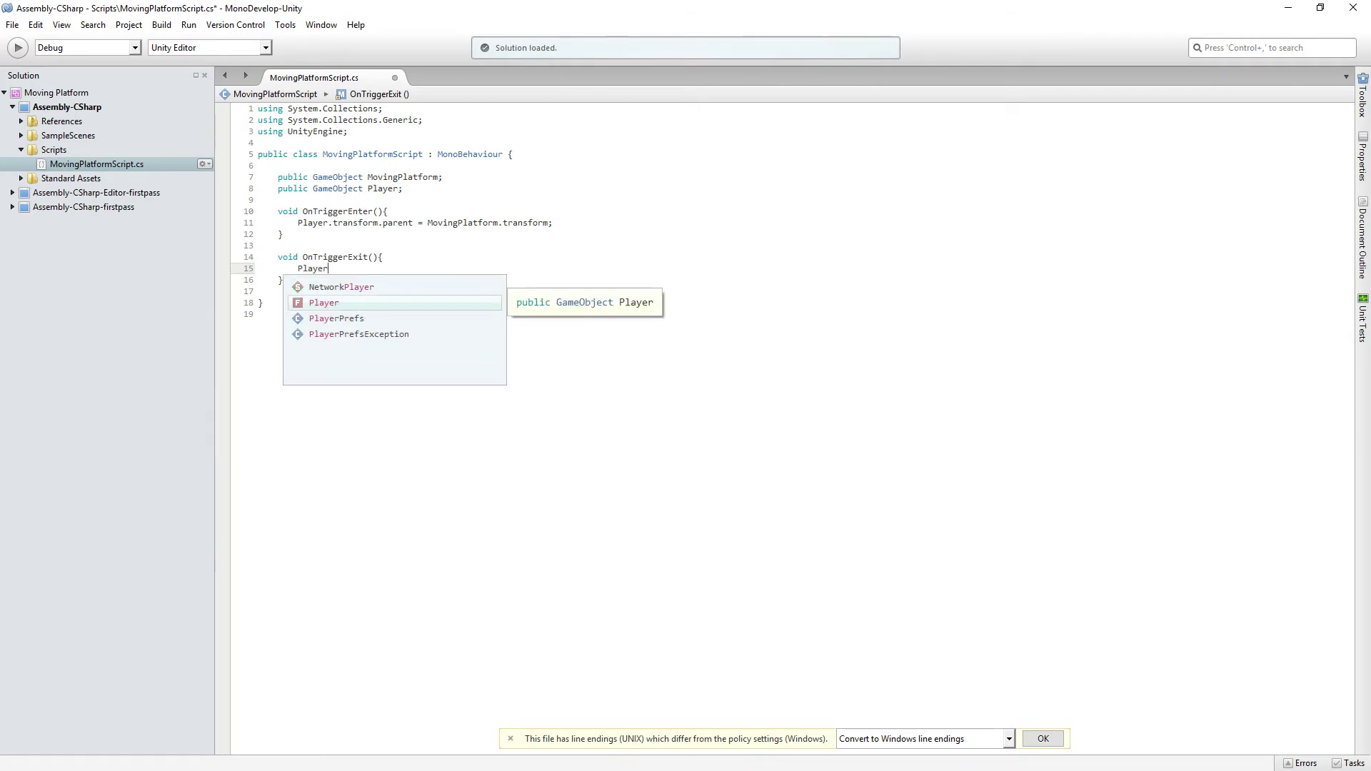
type(".tra")
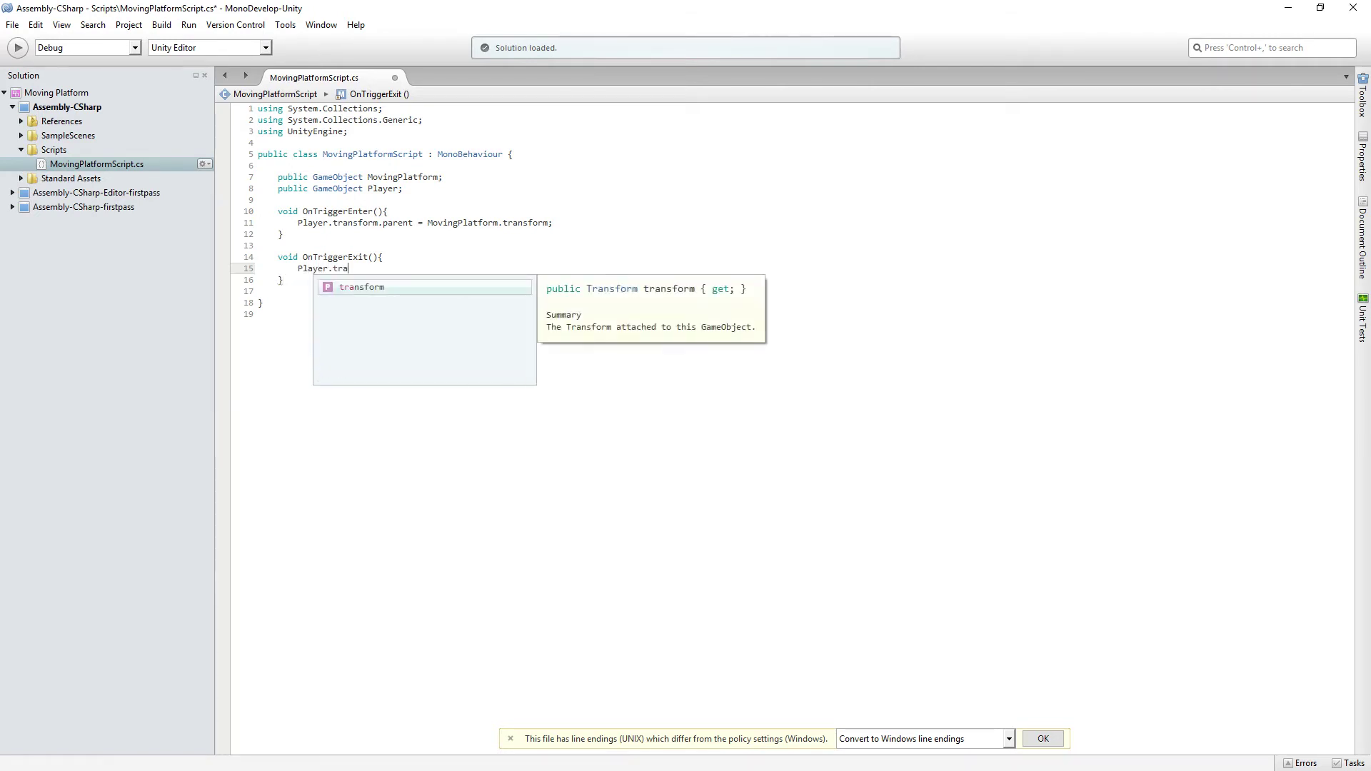
type("nsform.parent")
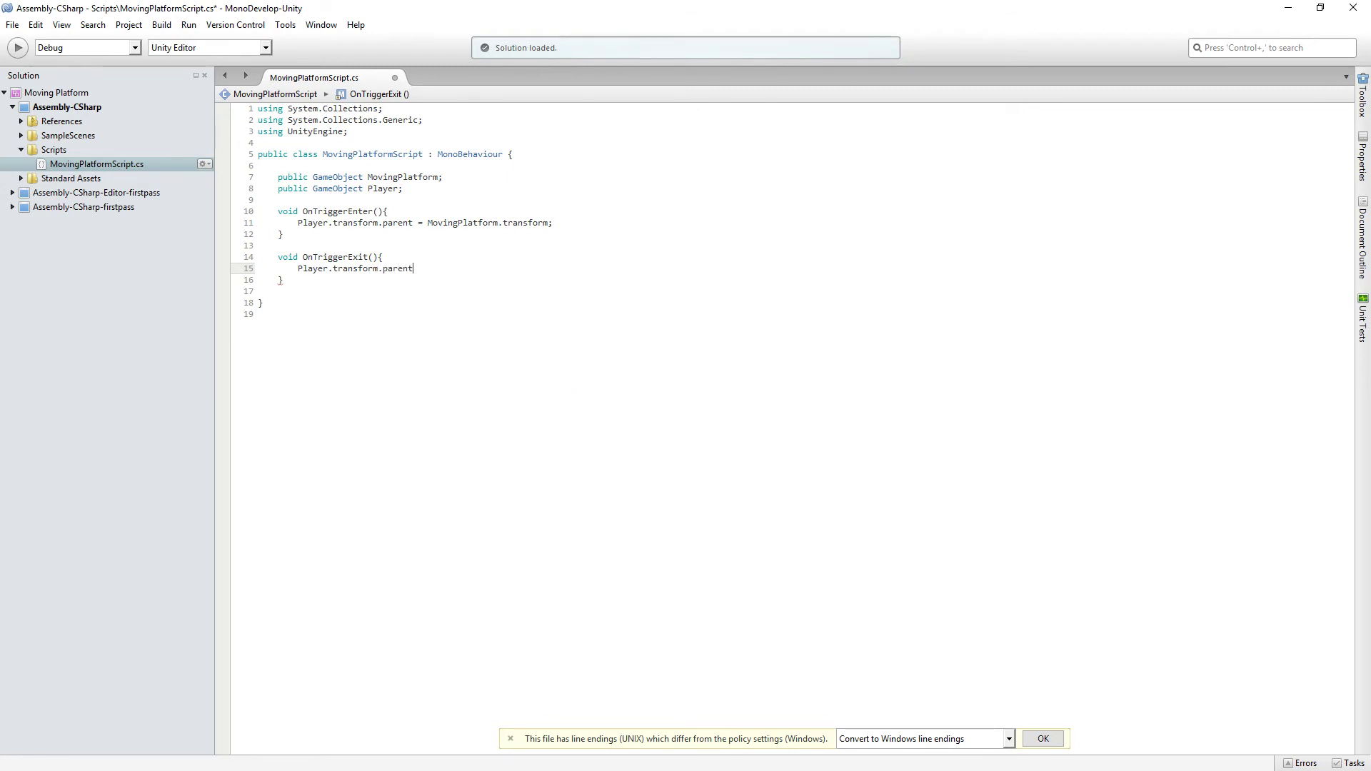
type(" = null")
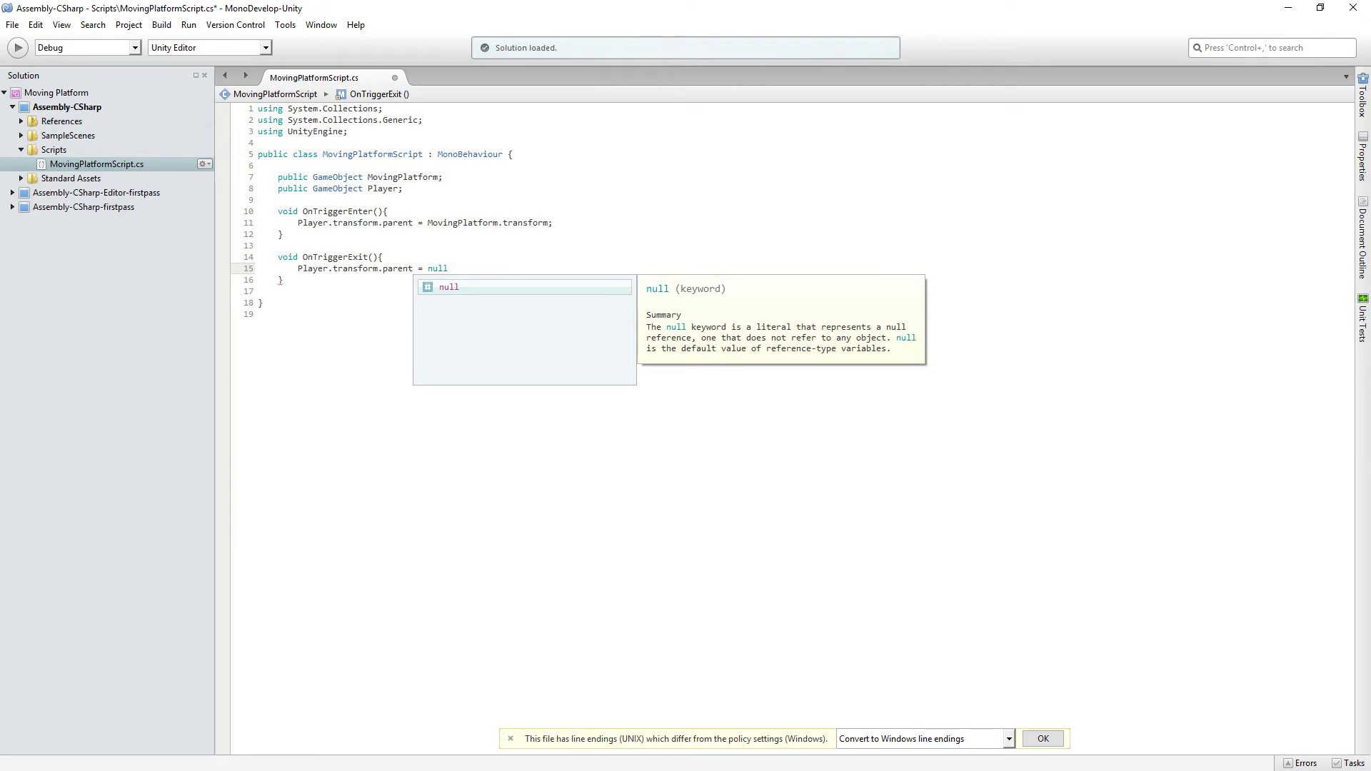
type(";")
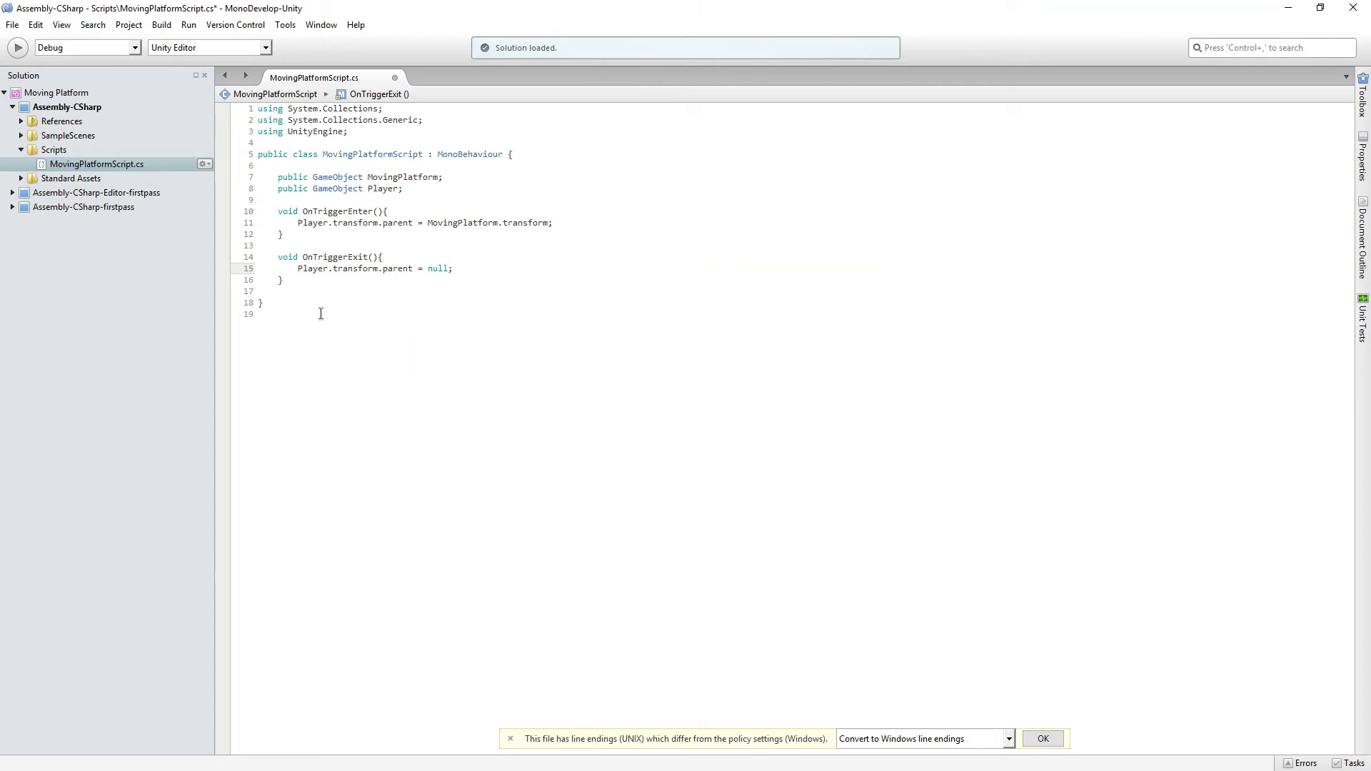
left_click(15, 26)
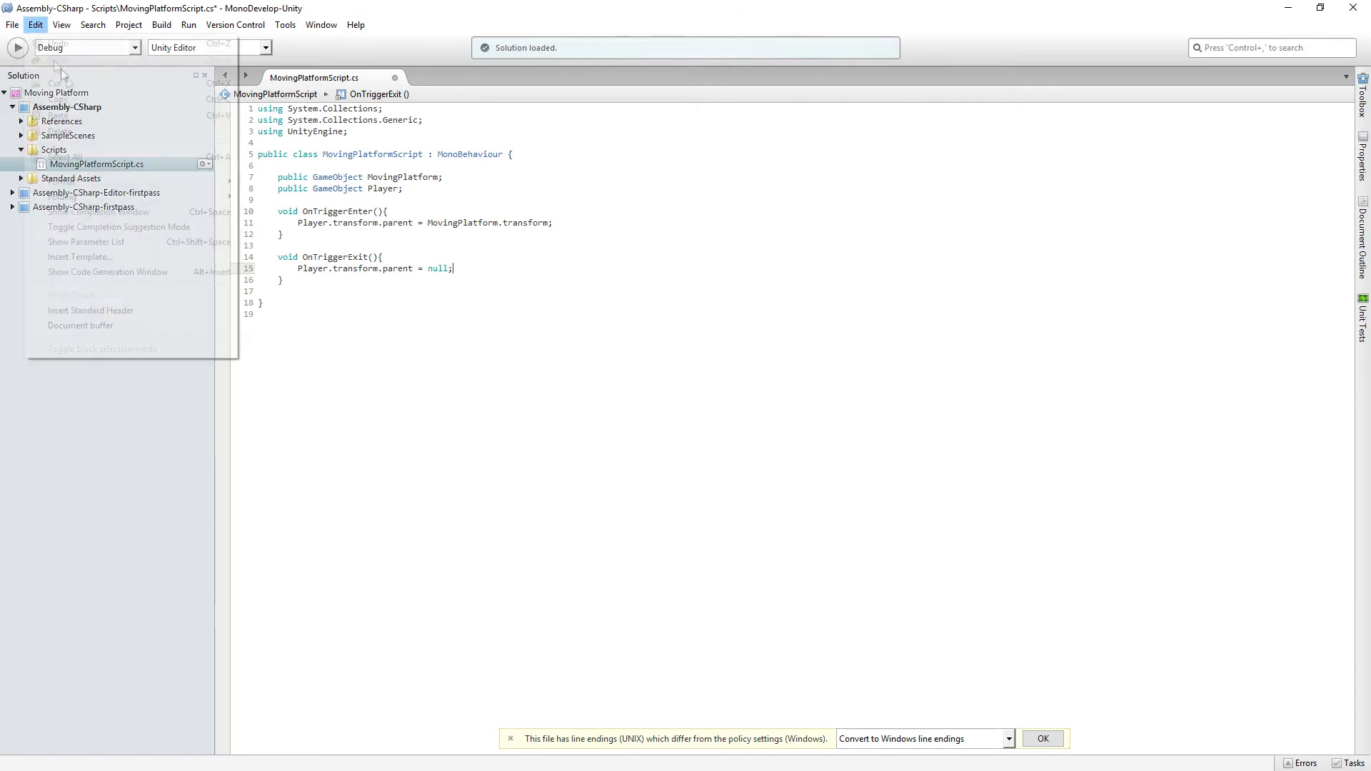
left_click(34, 84)
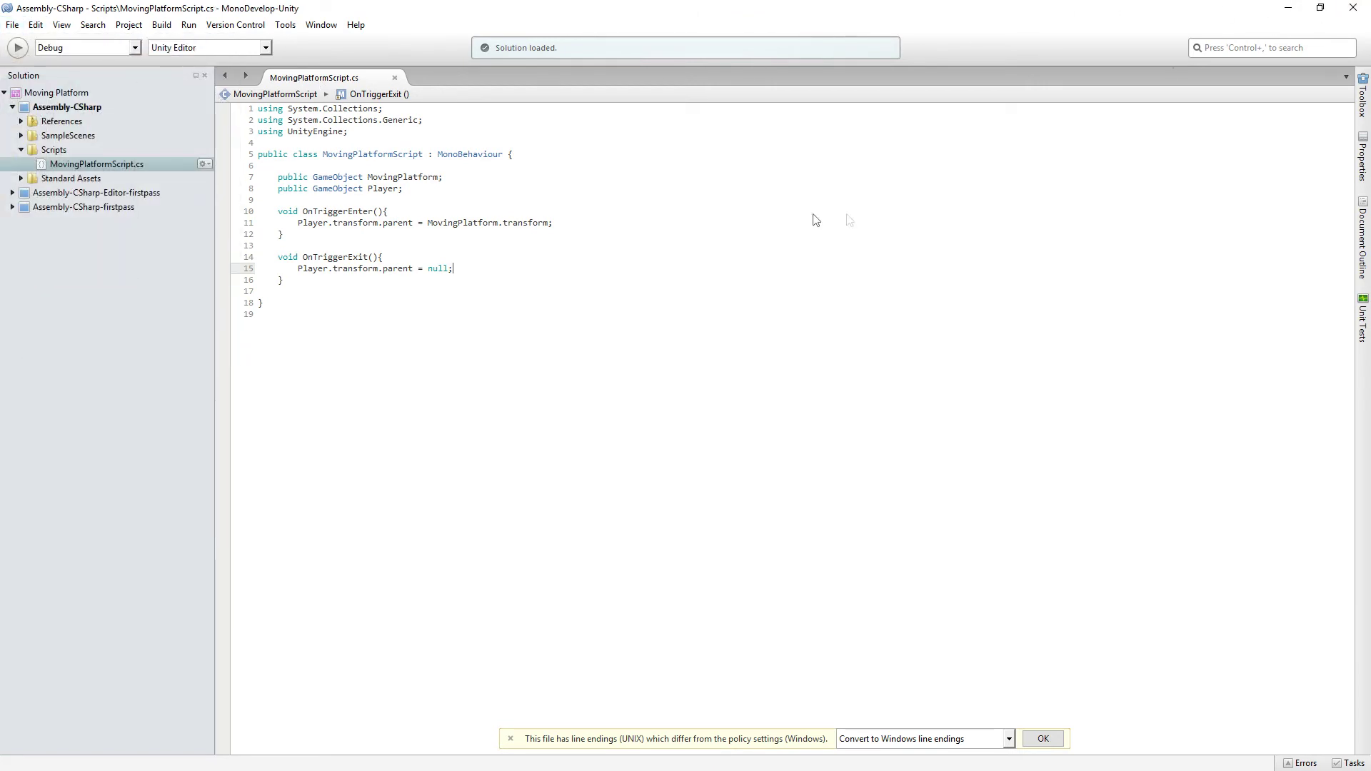
Step: Switch to Unity, run the scene, walk the player onto the moving platform and back onto the red platform to test unparenting, and stop playback
key("alt+Tab")
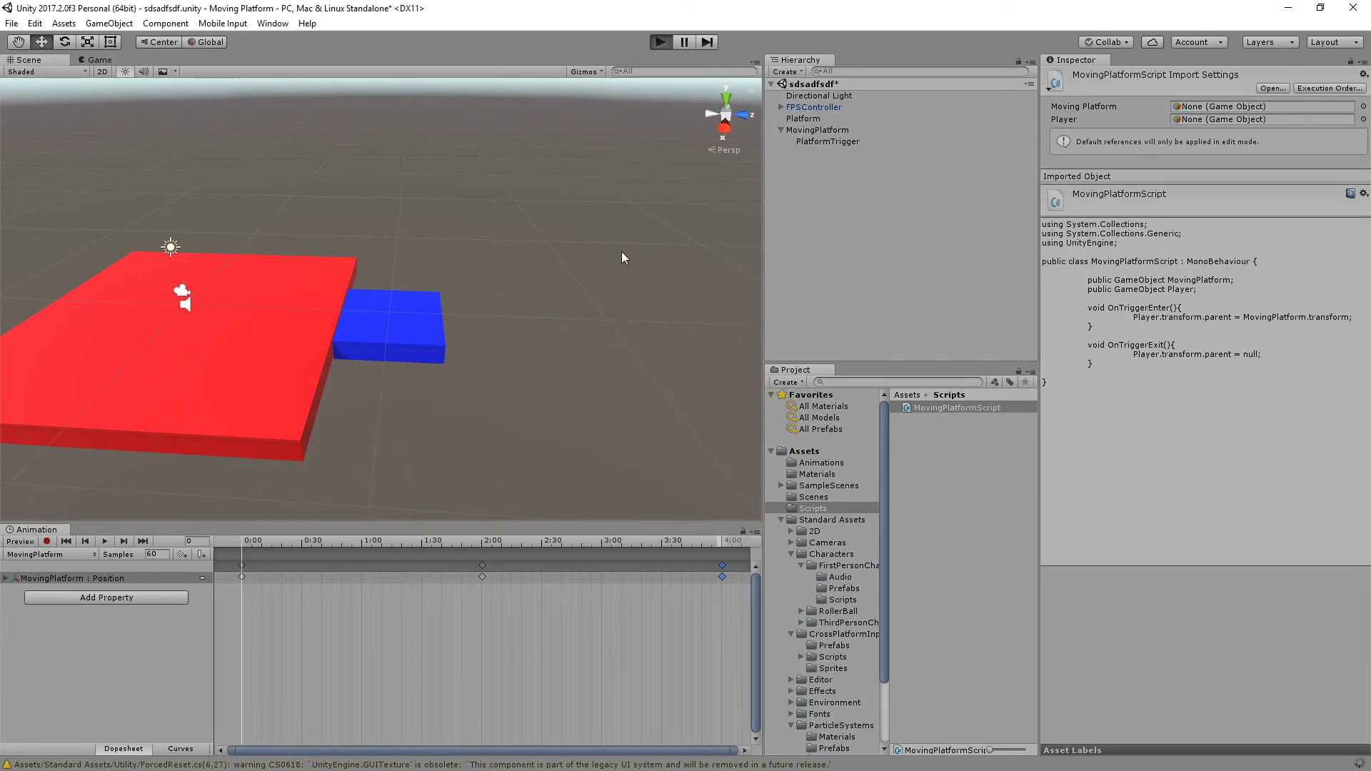
key("ctrl+p")
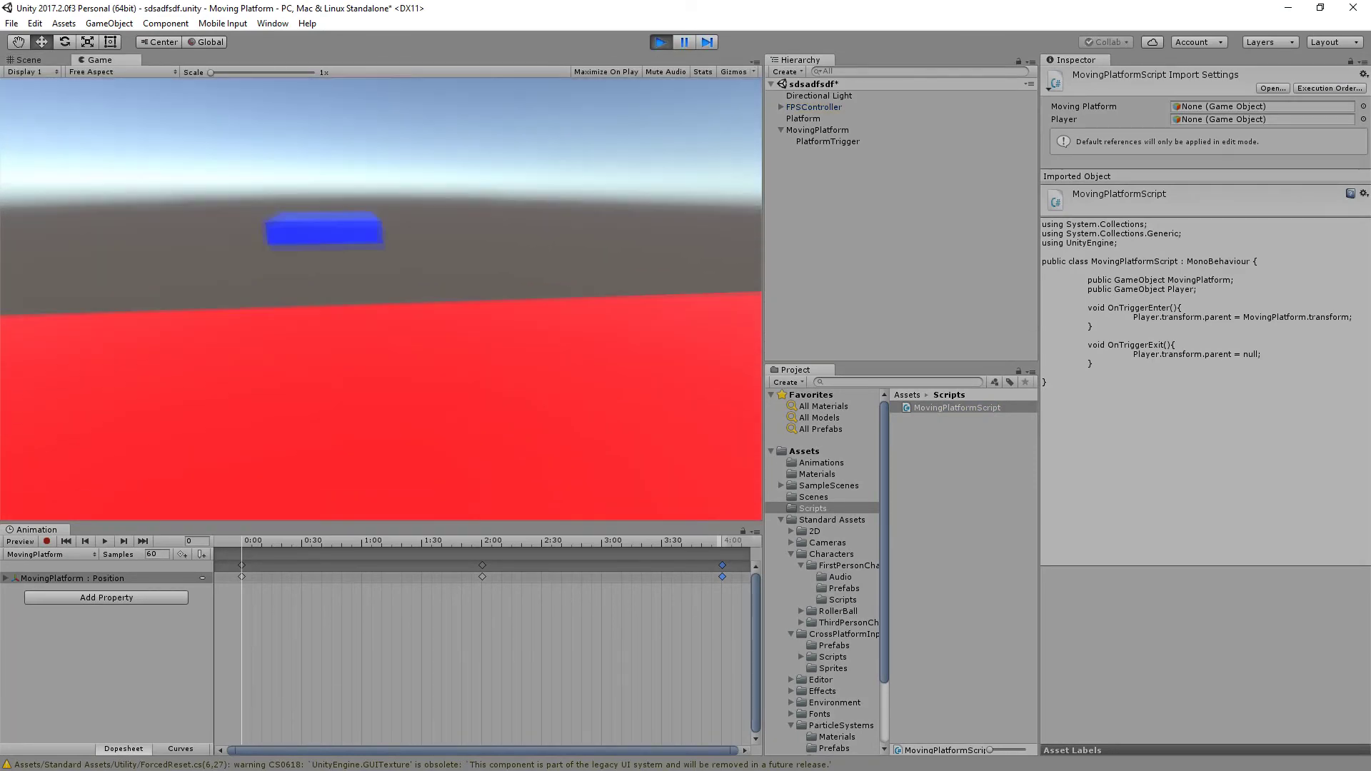
key("w")
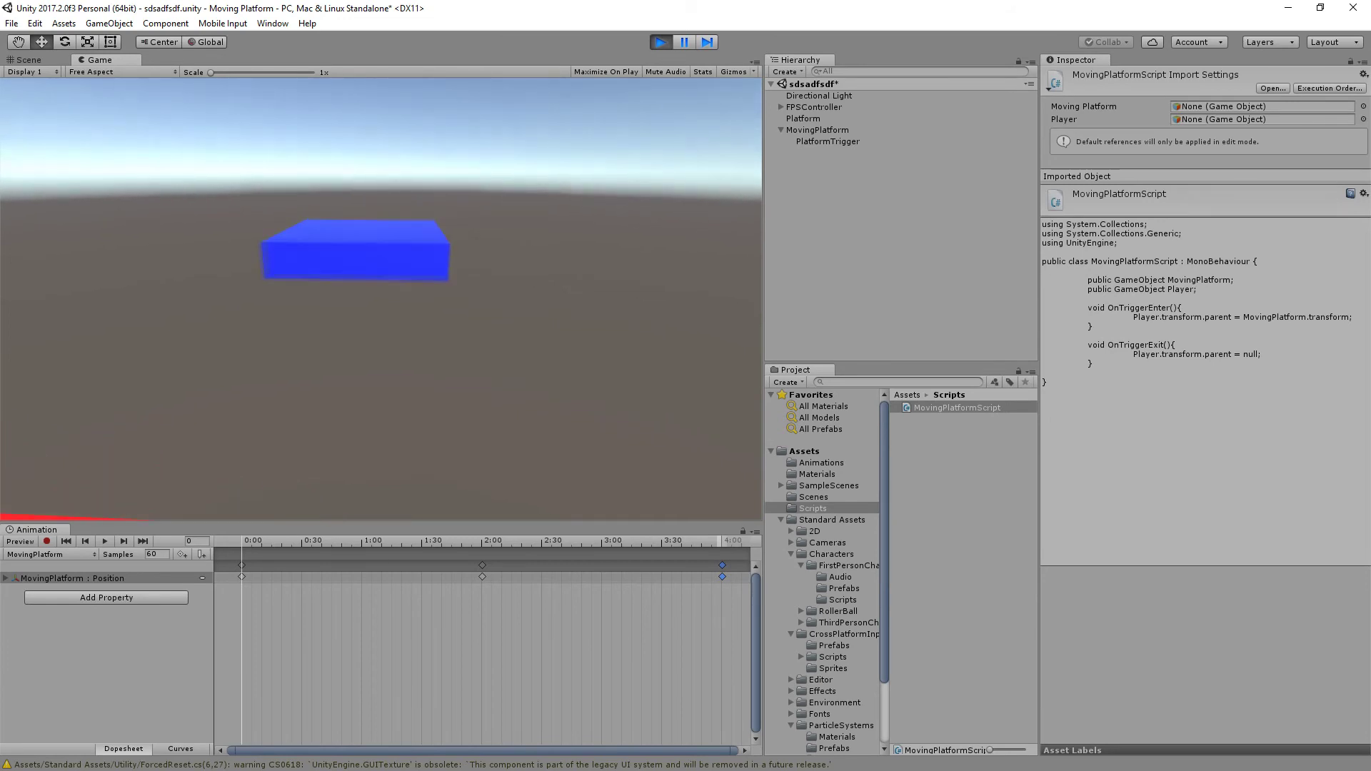
key("w")
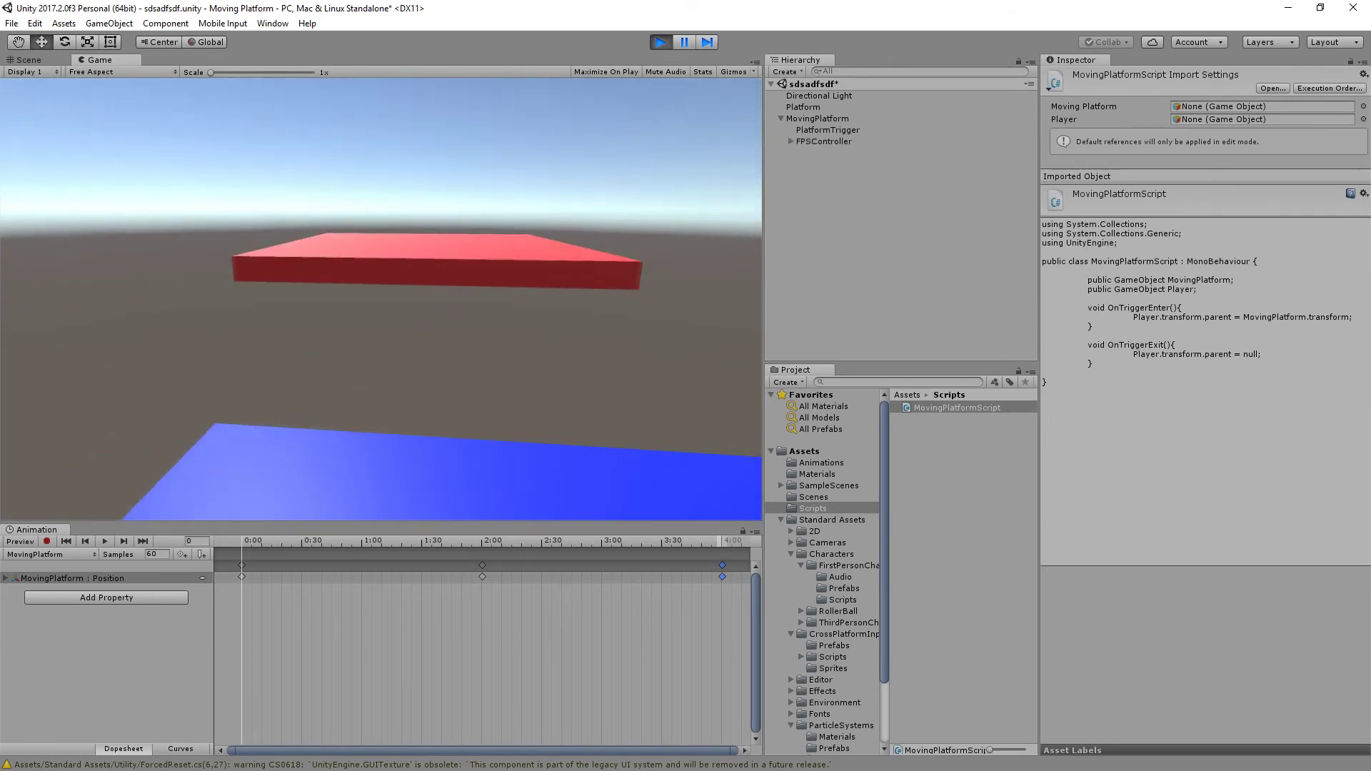
key("w")
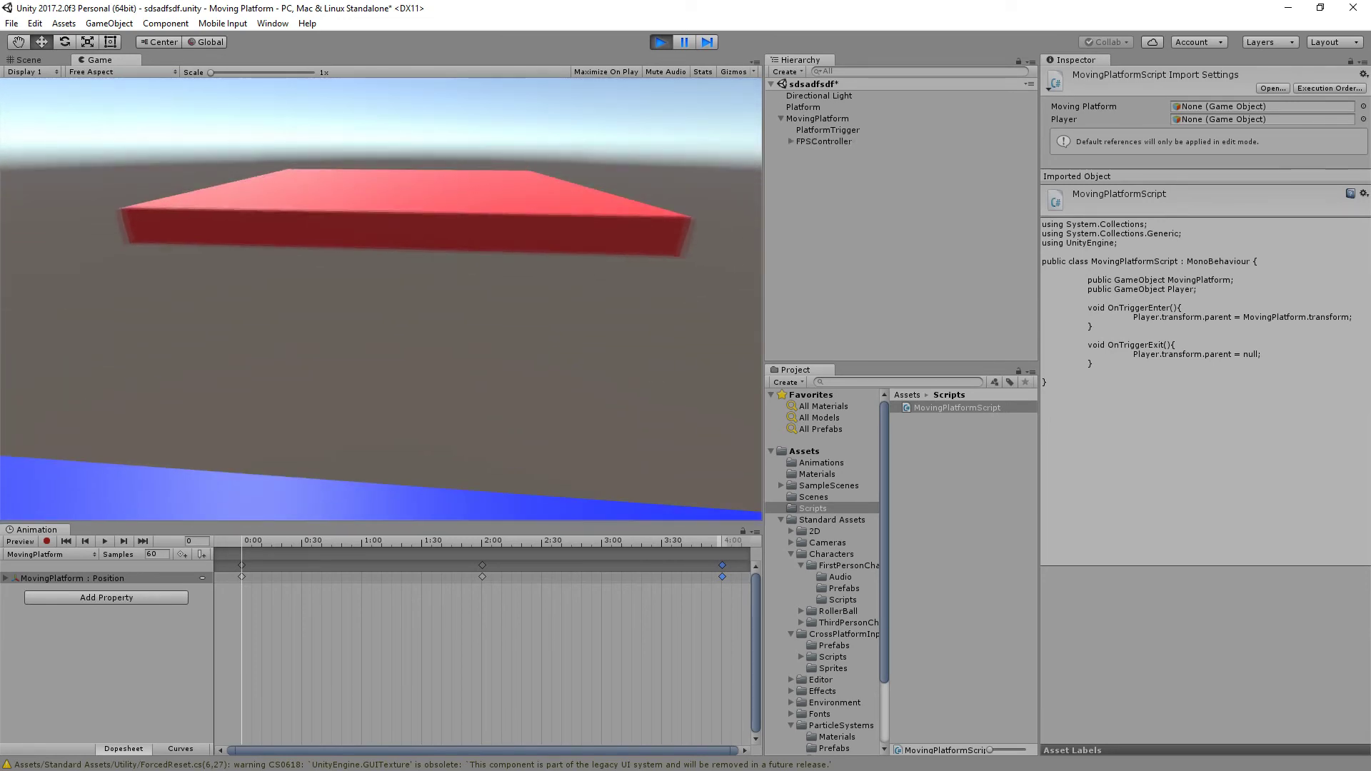
key("w")
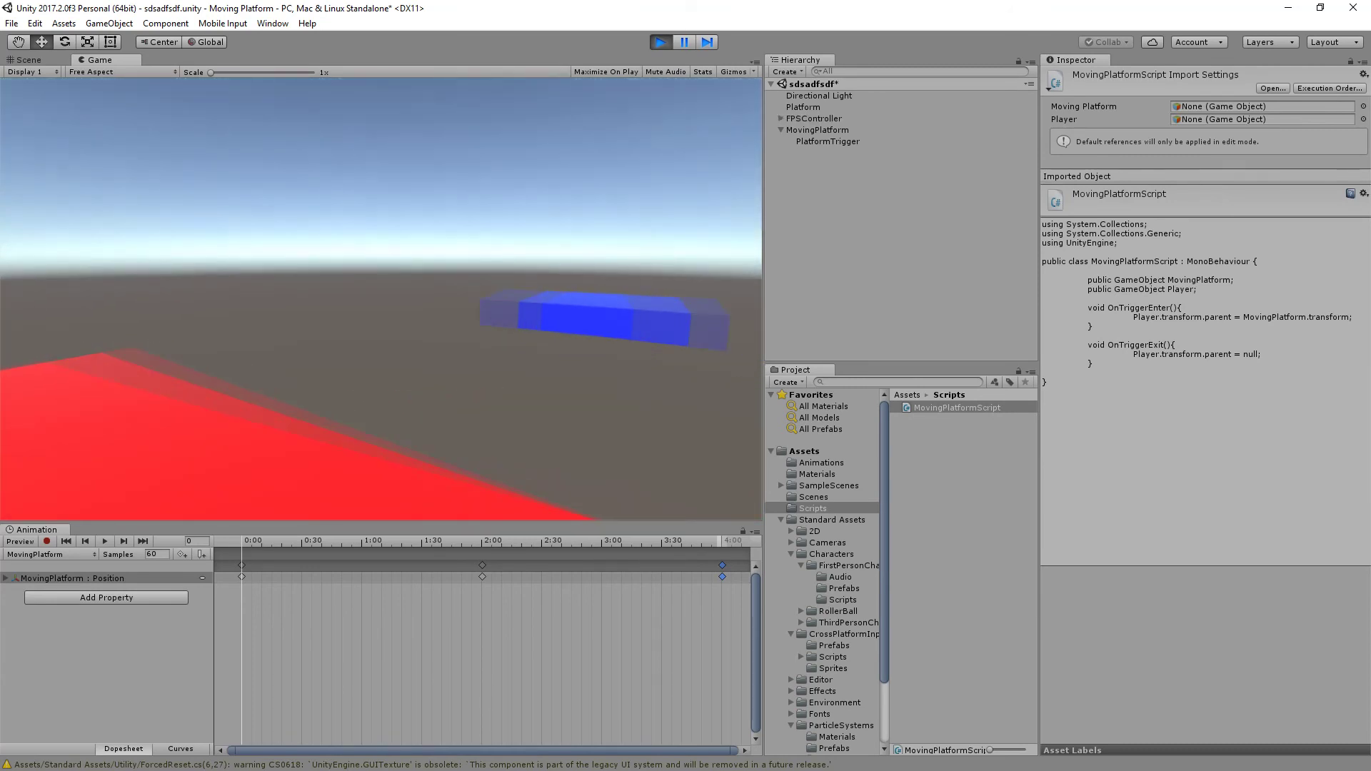
key("w")
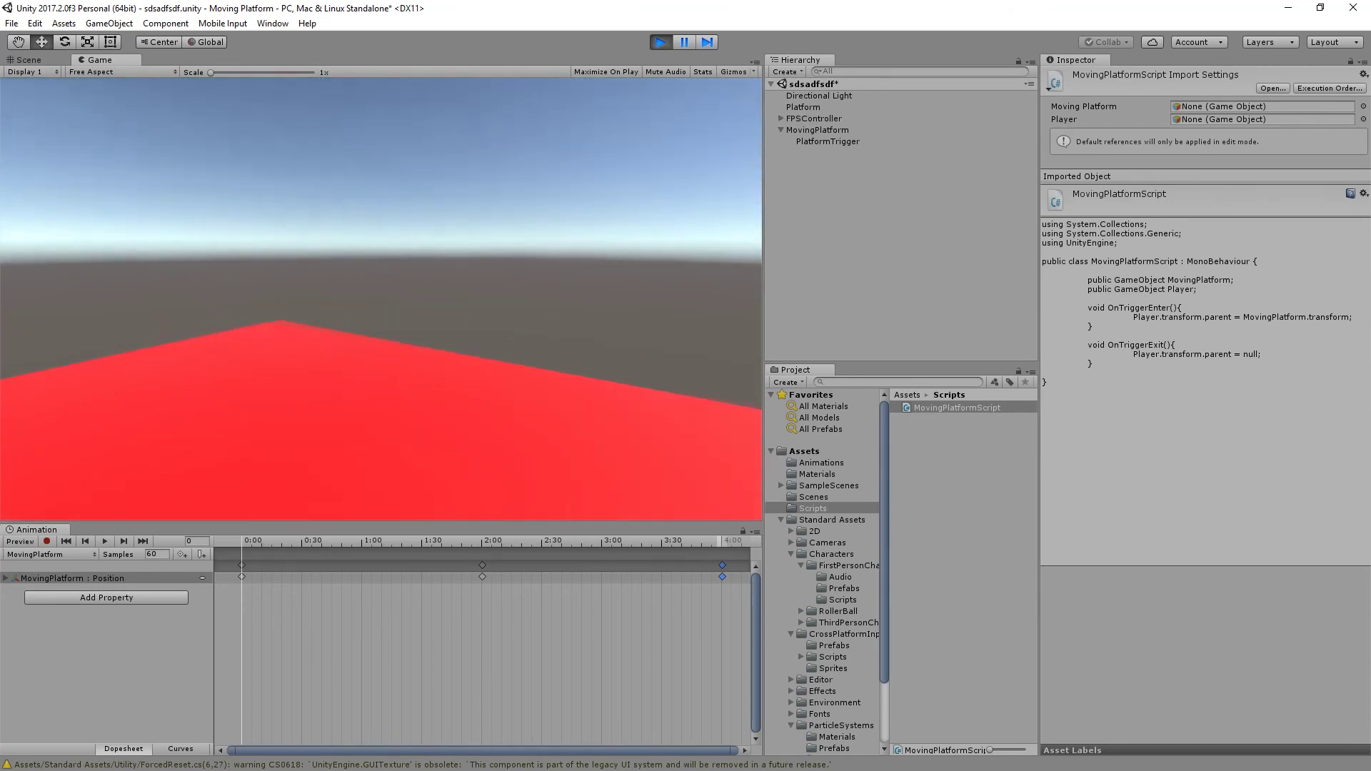
left_click(661, 43)
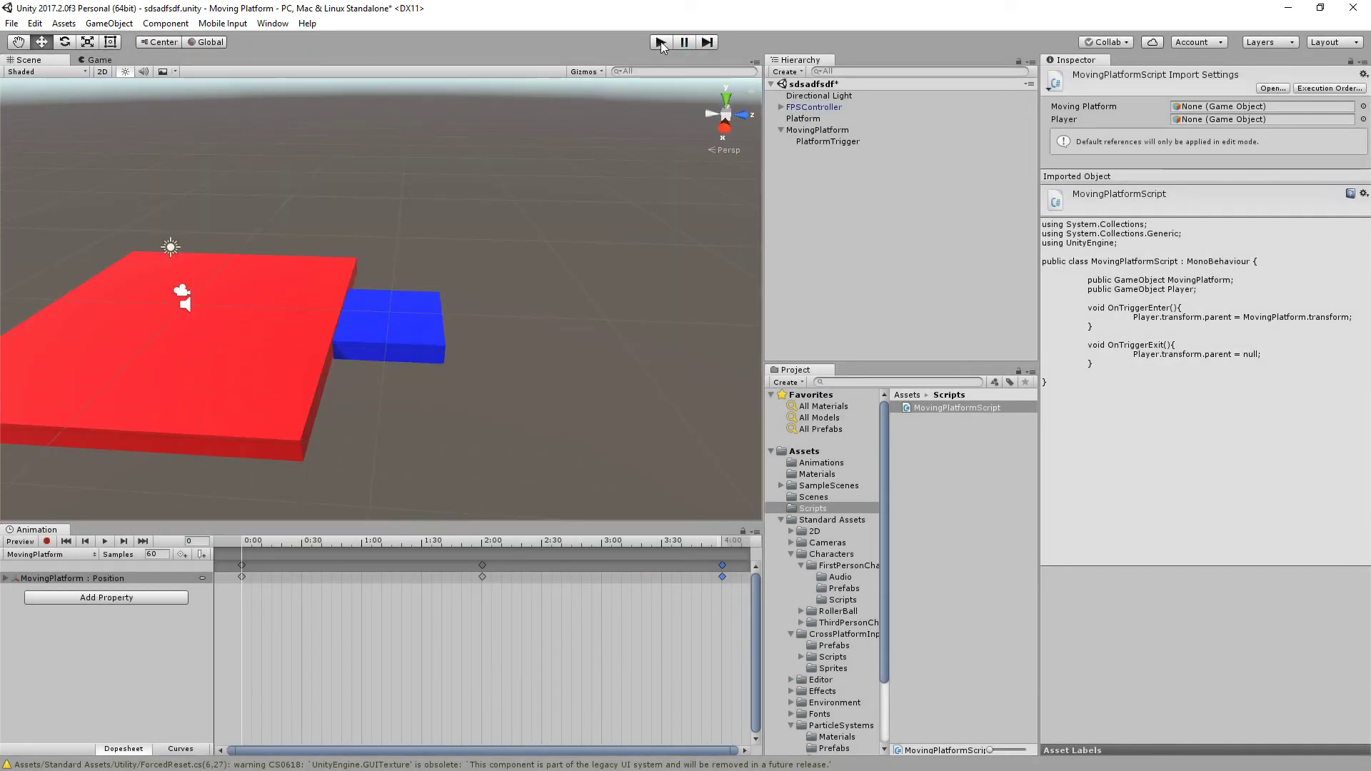